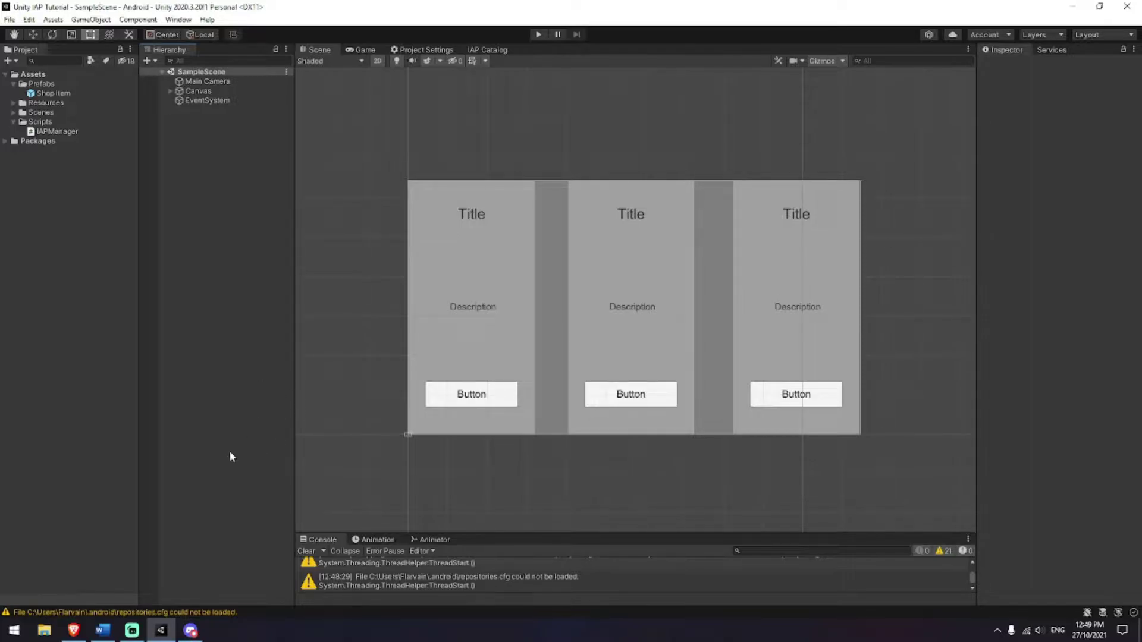
Leave the Unity editor and bring up the creator's Patreon page with its Silver, Gold and Emerald tiers
left_click(190, 637)
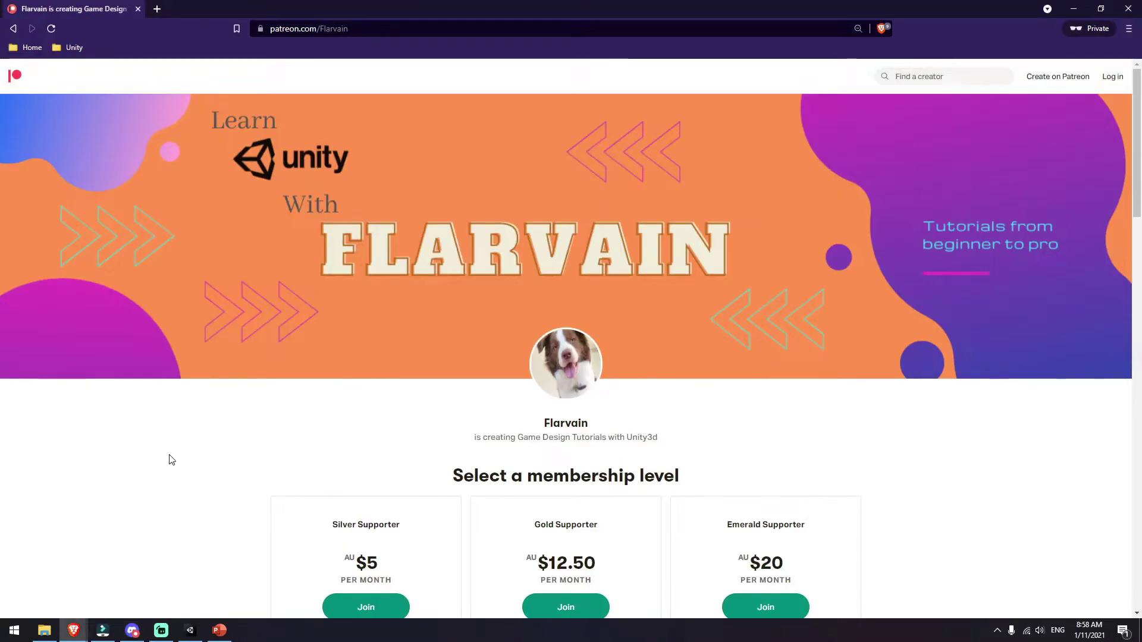
Scroll the Patreon page down to the About text and recent posts
scroll(179, 457, "down", 15)
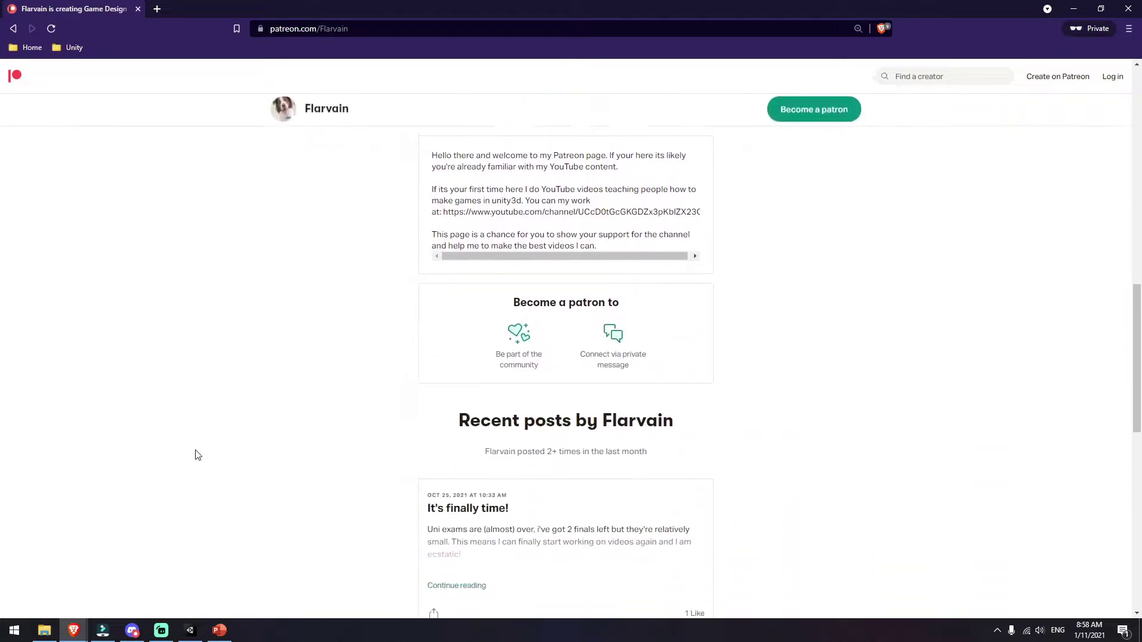
scroll(198, 455, "down", 5)
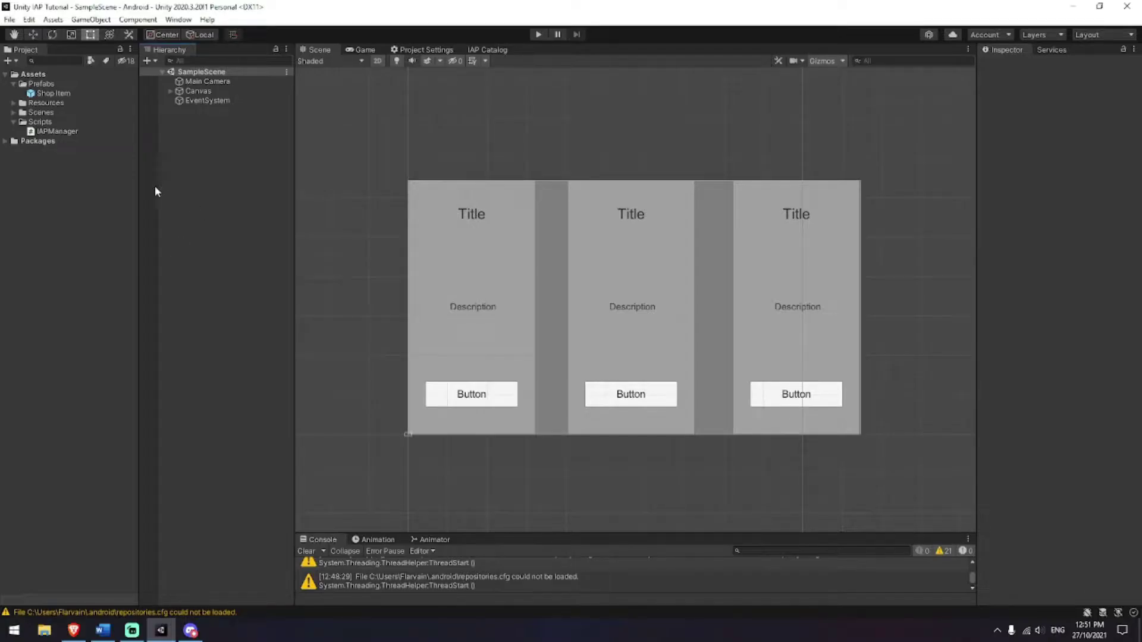
Open Player Settings via Build Settings and check the company name and product name Unity IAP Tutorial
left_click(9, 19)
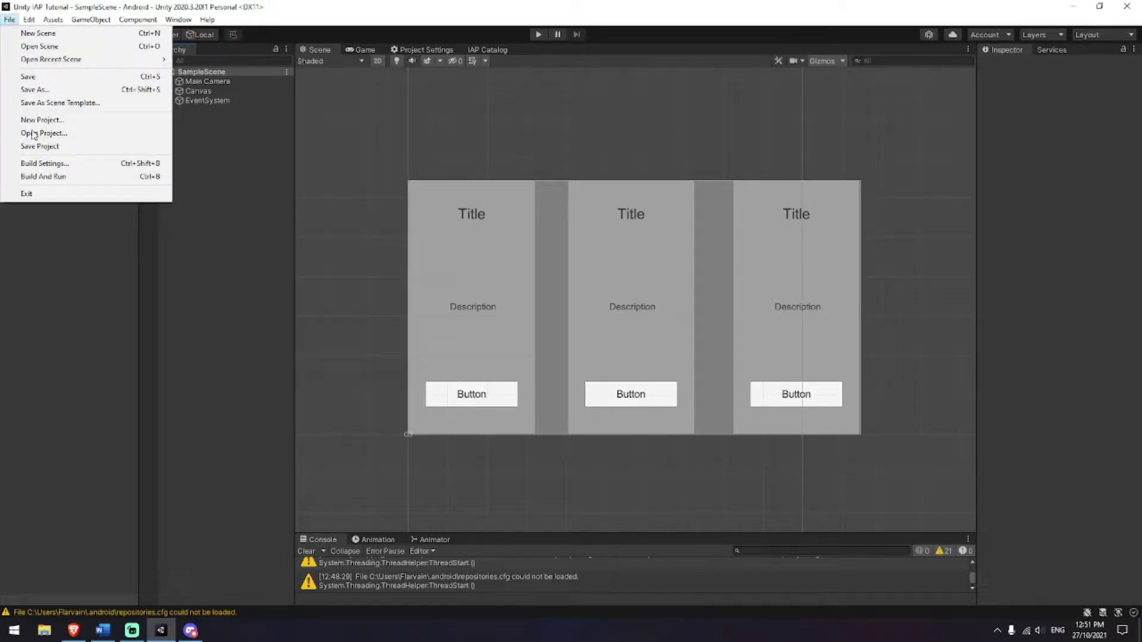
left_click(36, 164)
left_click(229, 506)
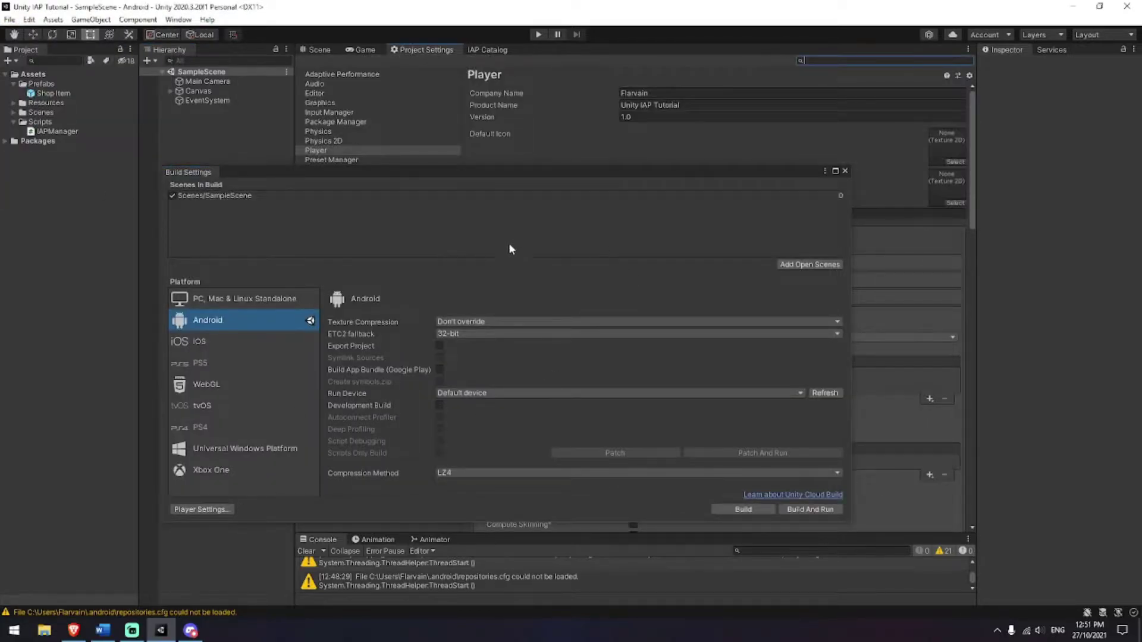
left_click(844, 170)
left_click(624, 93)
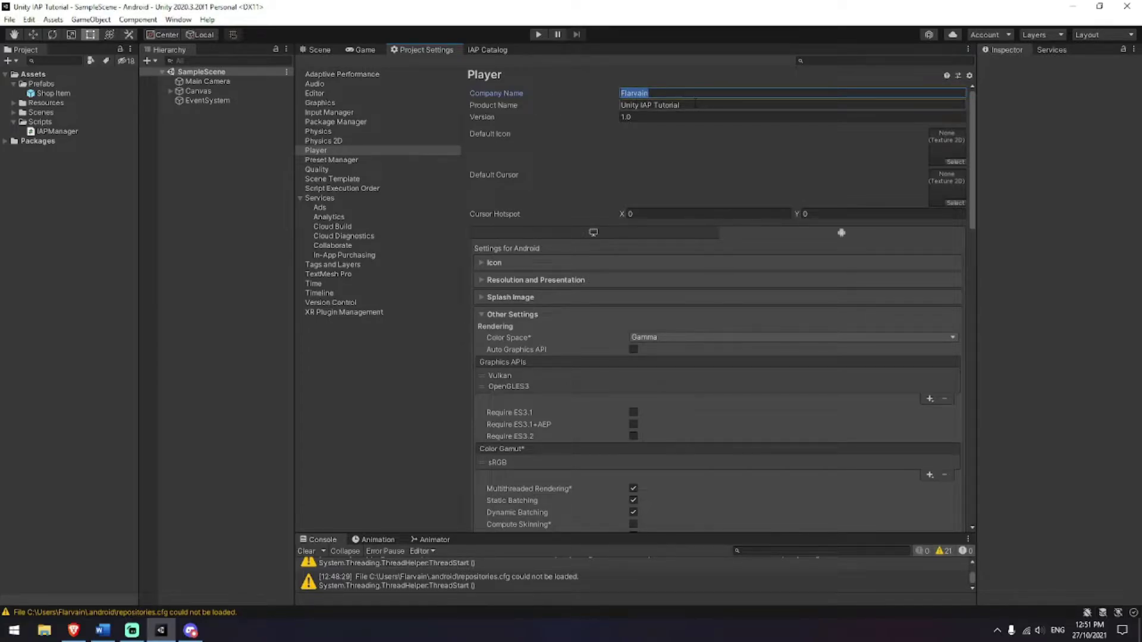
key("Tab")
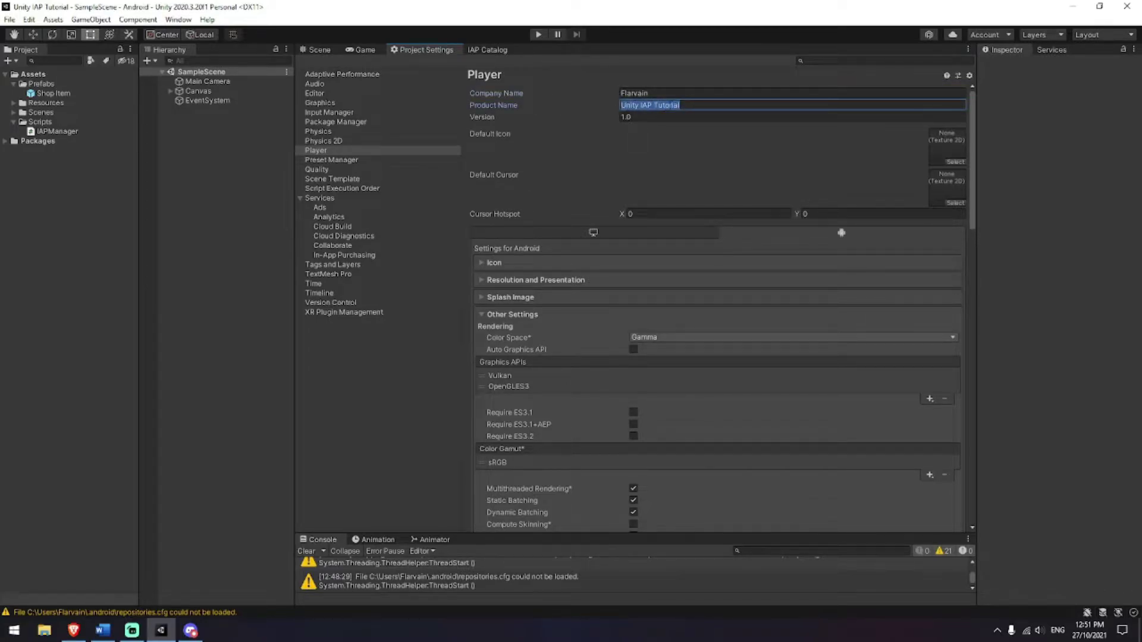
Open the IAP Catalog and review the redpotion and adfree product IDs
left_click(491, 49)
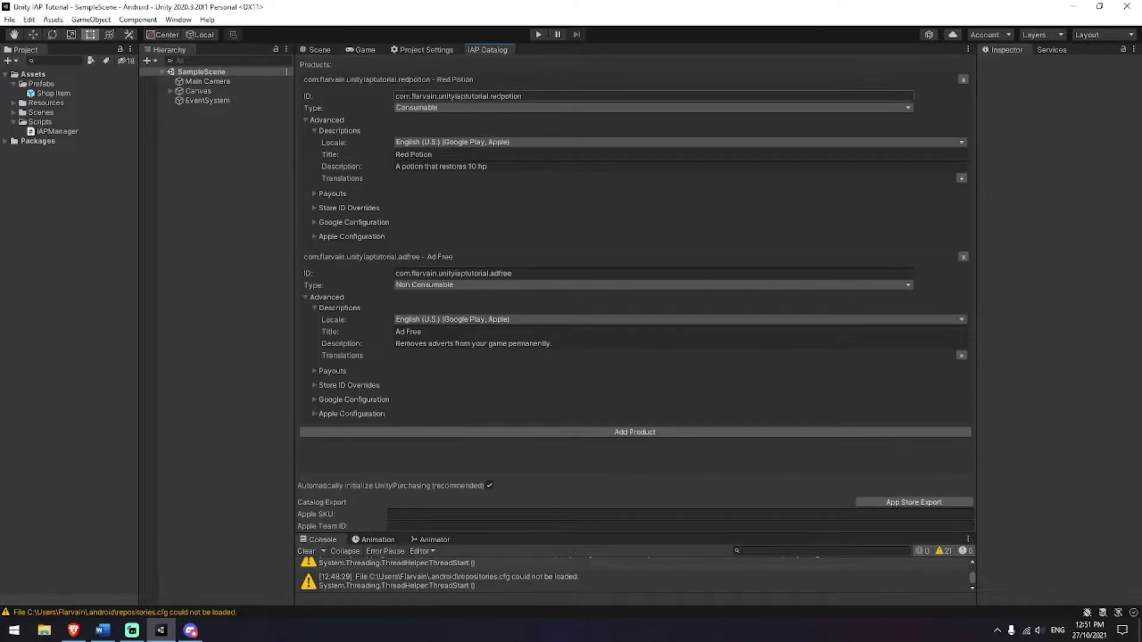
left_click_drag(525, 96, 394, 96)
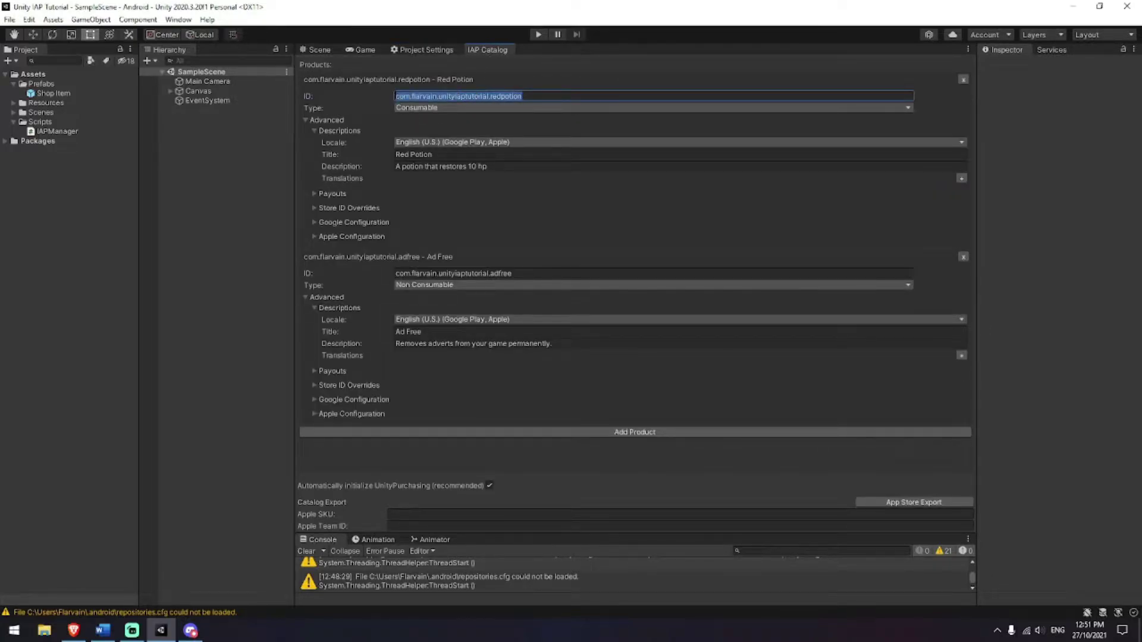
left_click_drag(524, 273, 355, 280)
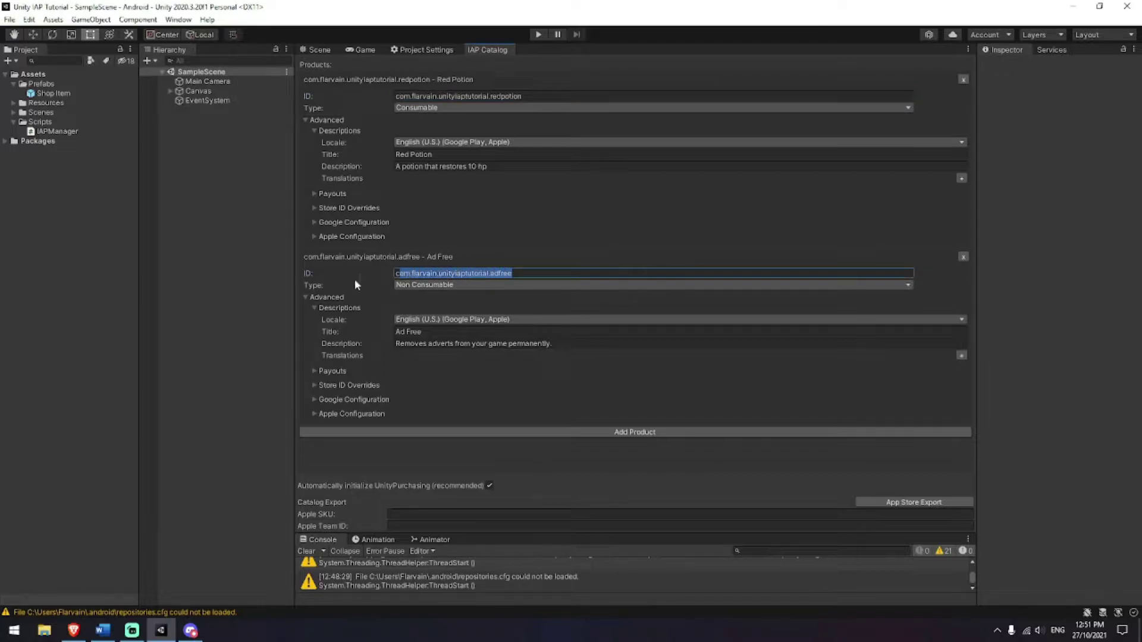
left_click(275, 278)
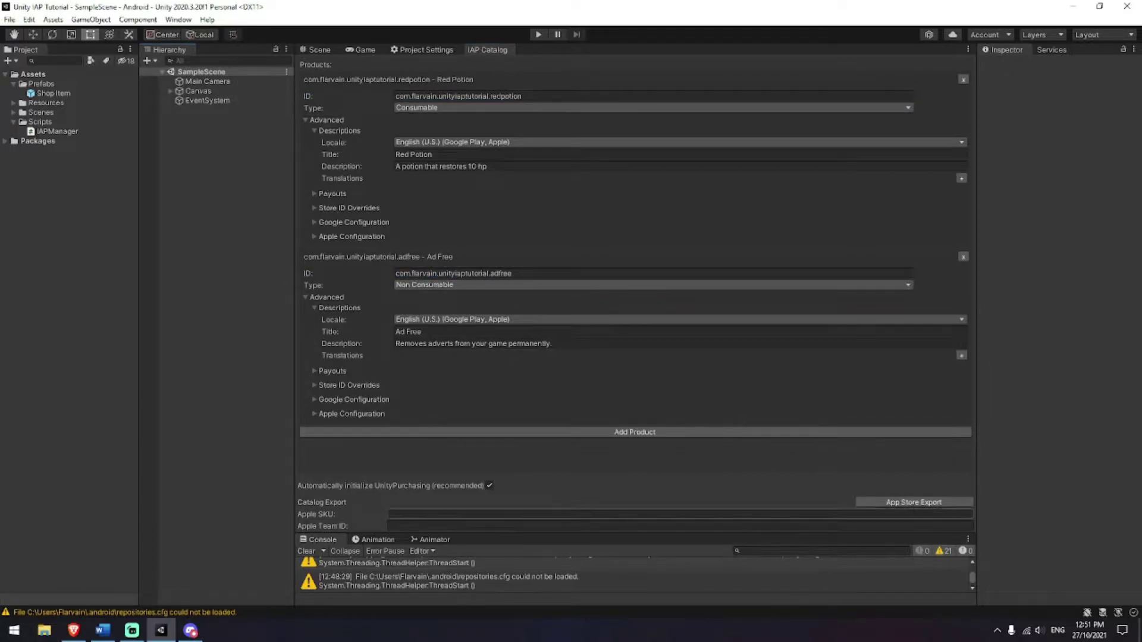
Export the catalog as a Google Play CSV named GooglePlayProductCatalog to the Desktop
left_click(946, 503)
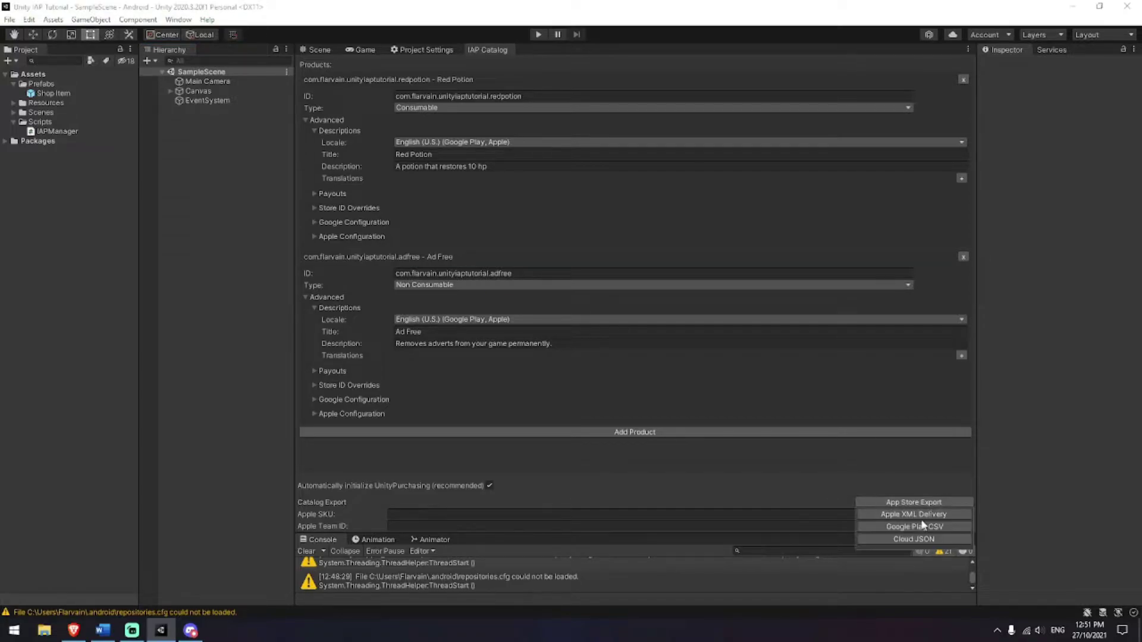
left_click(893, 527)
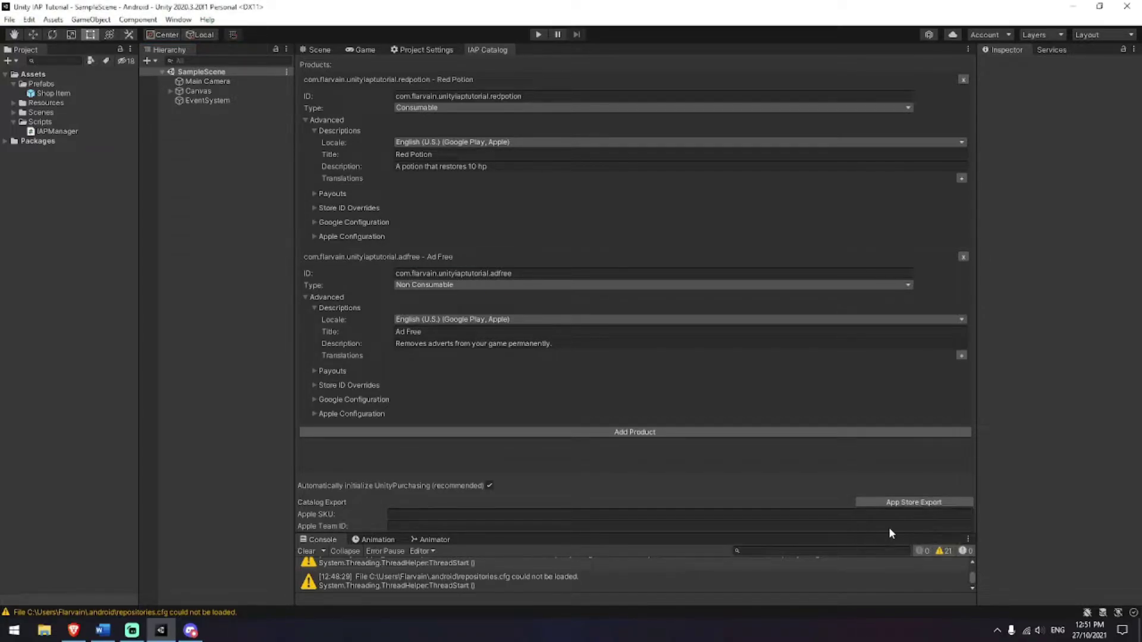
left_click_drag(229, 35, 299, 106)
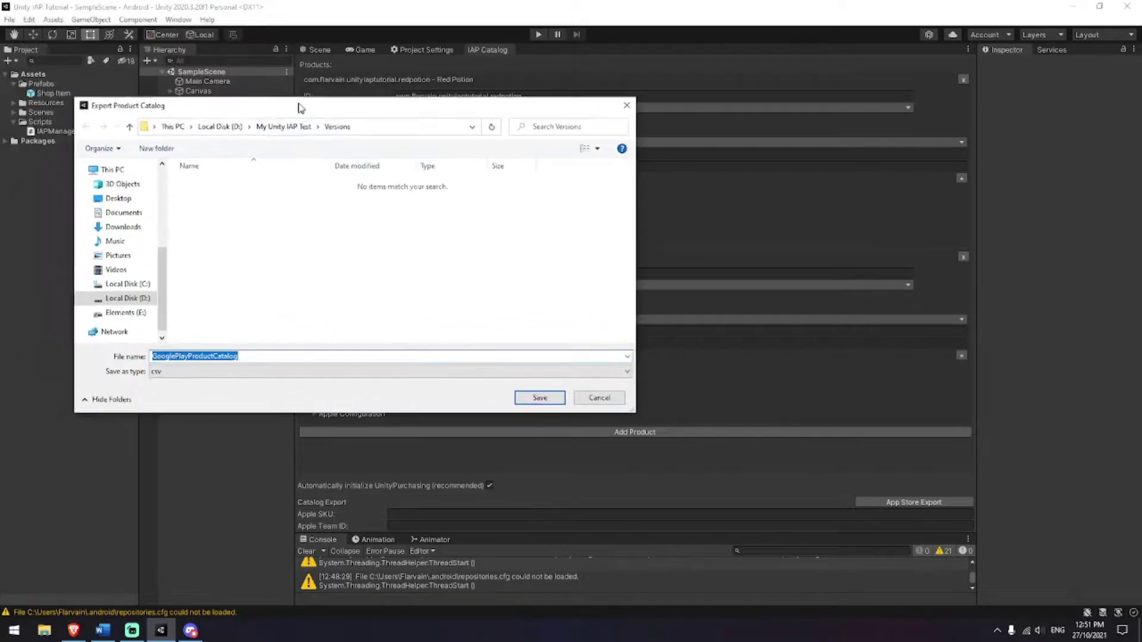
left_click(119, 199)
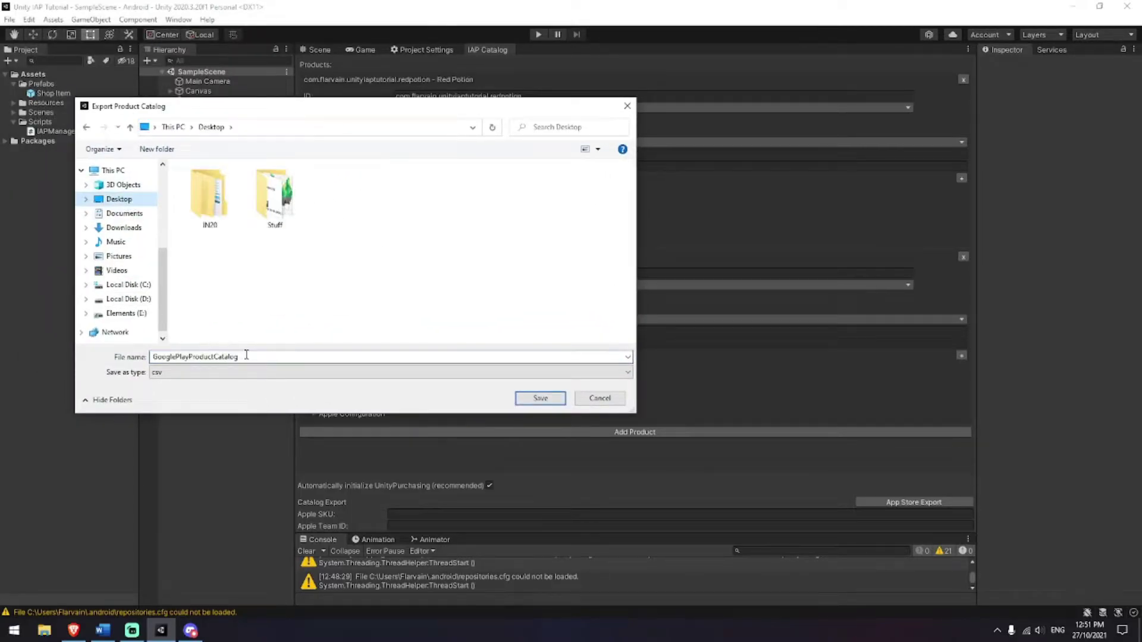
left_click(247, 357)
left_click(559, 397)
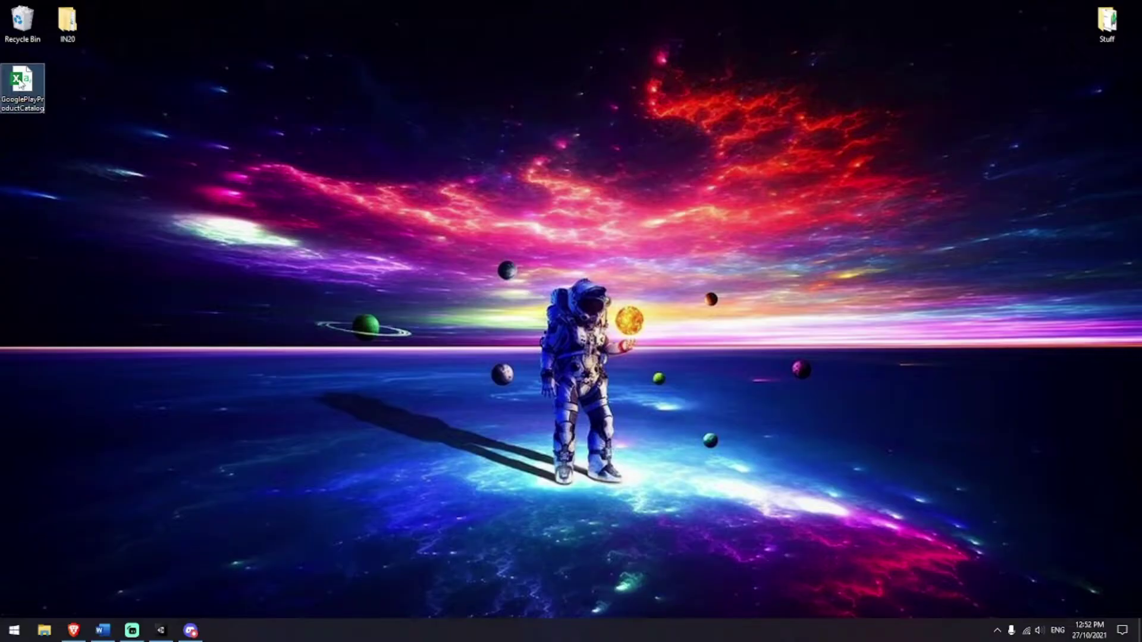
Open GooglePlayProductCatalog.csv in Excel and autofit all columns to review its contents
double_click(21, 83)
left_click(447, 230)
key("ctrl+a")
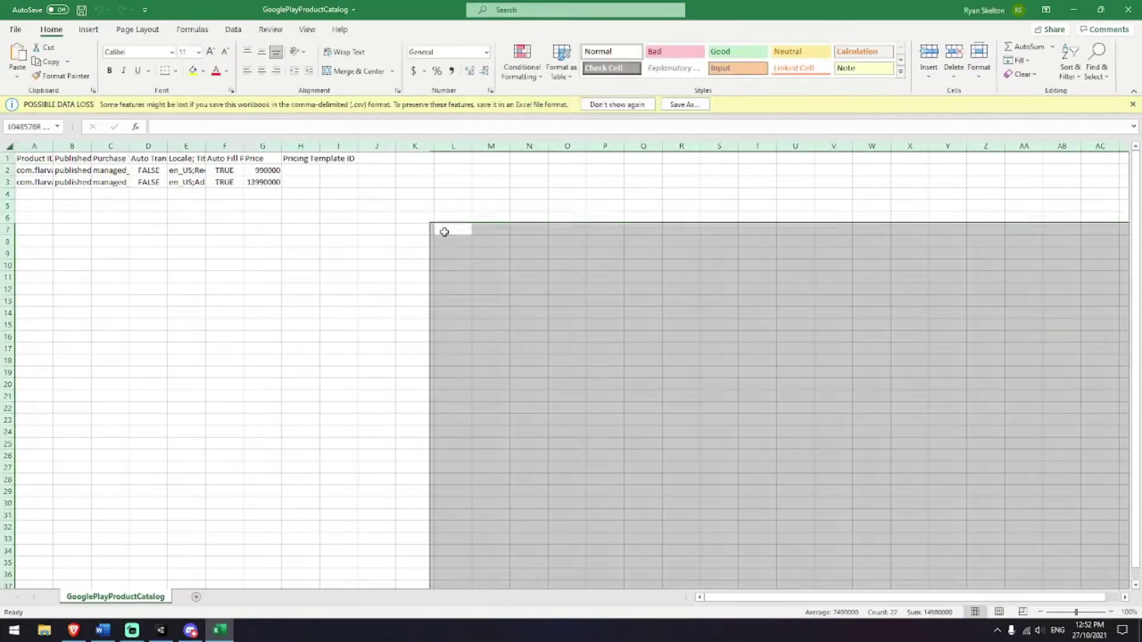
key("alt+h")
key("o")
key("i")
left_click(443, 232)
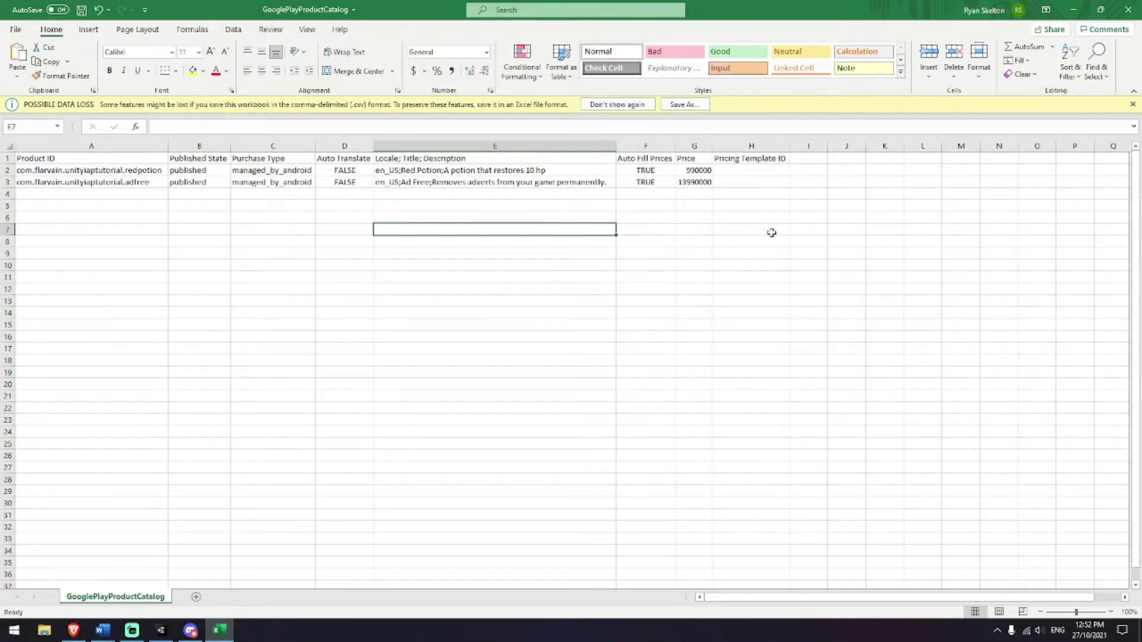
left_click(997, 182)
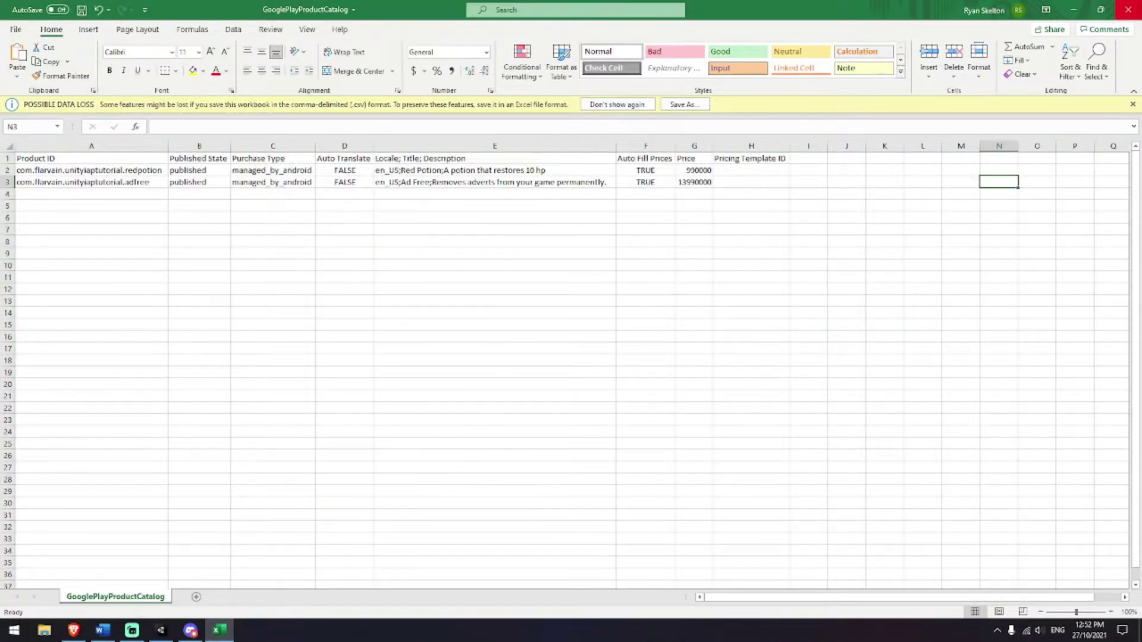
Close Excel without saving and return to the Play Console All apps list
left_click(1130, 12)
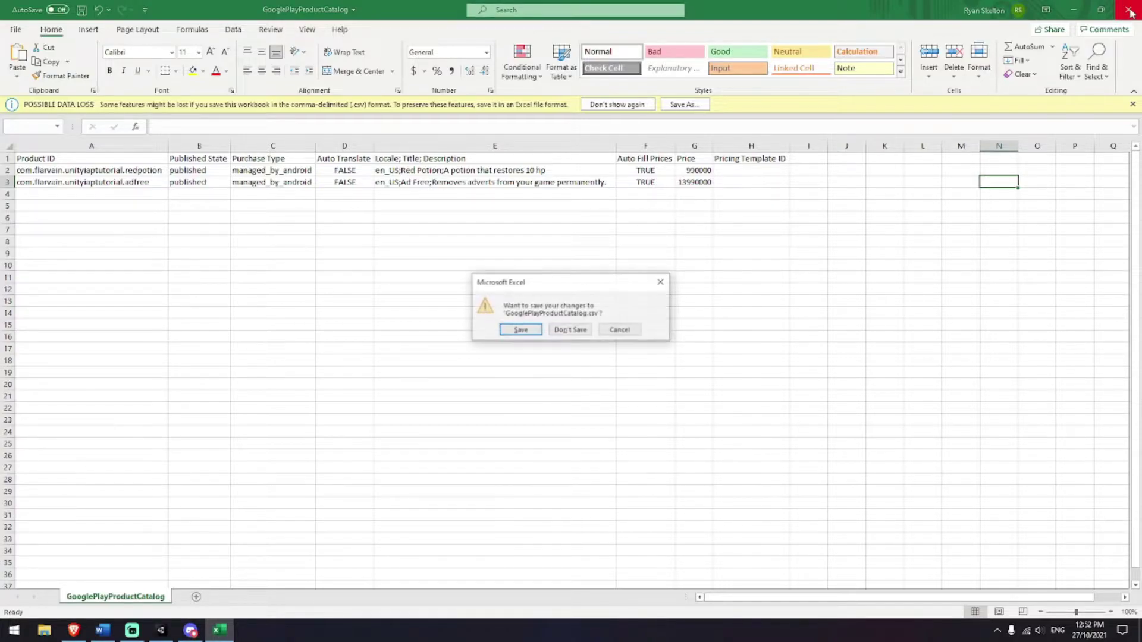
left_click(569, 330)
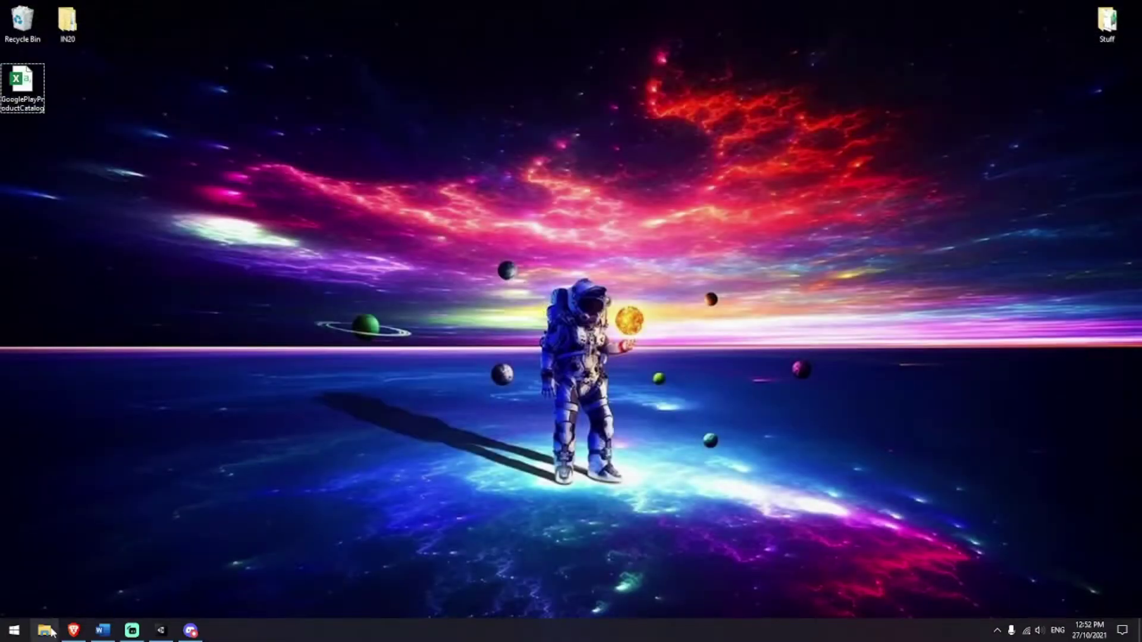
left_click(73, 631)
left_click(114, 7)
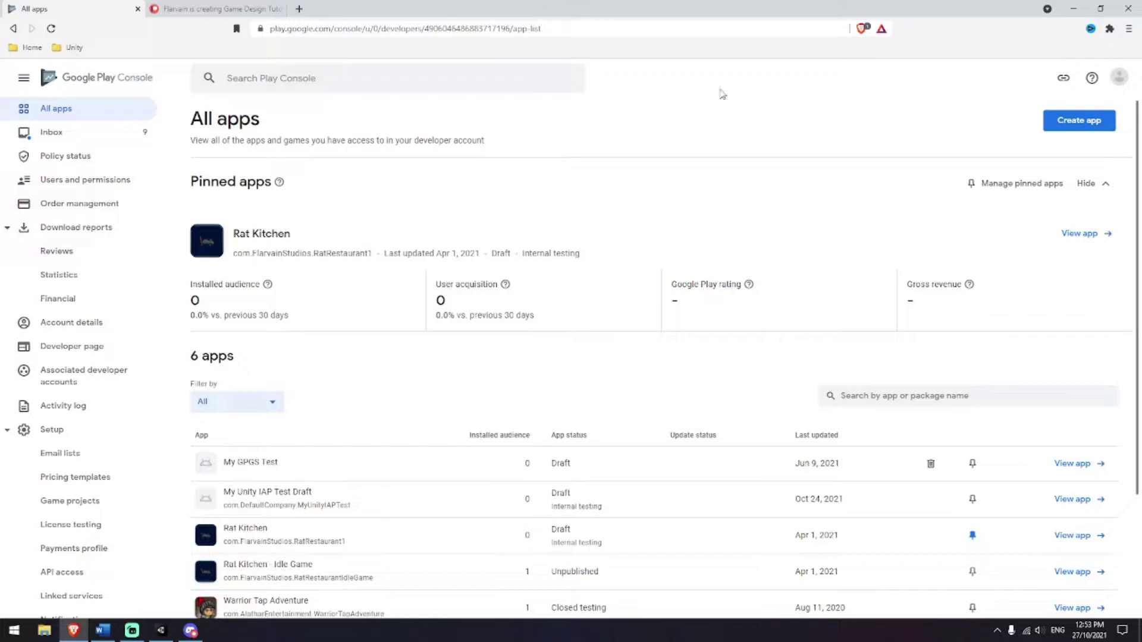
scroll(478, 475, "down", 2)
scroll(497, 476, "up", 2)
Start a new app named Unity IAP Tutorial, set up as a free game
left_click(1059, 125)
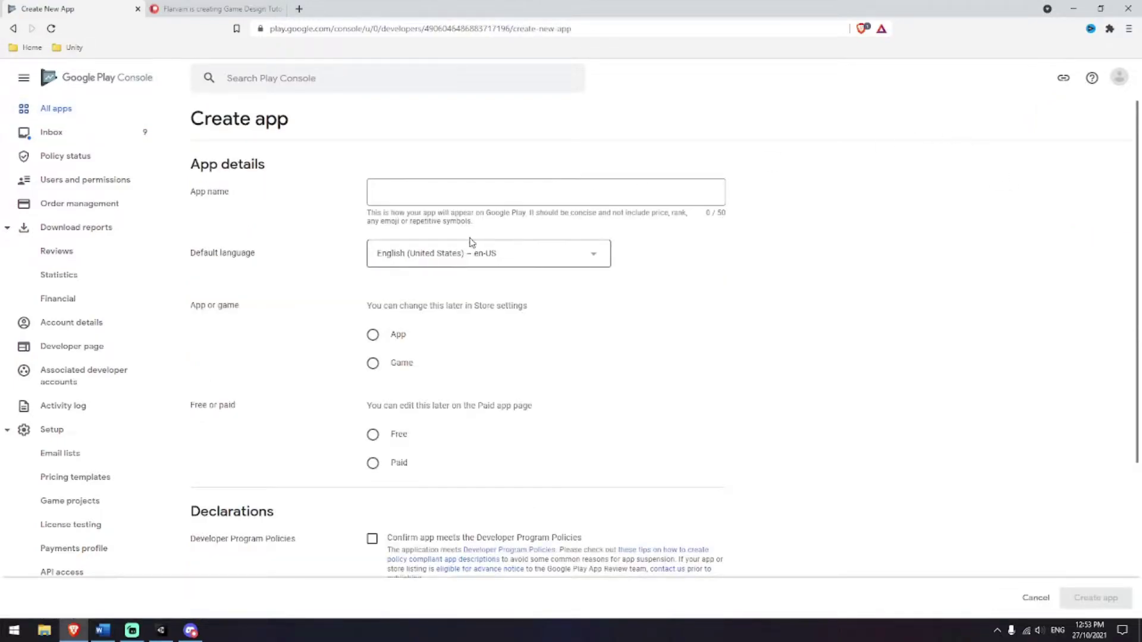
left_click(452, 186)
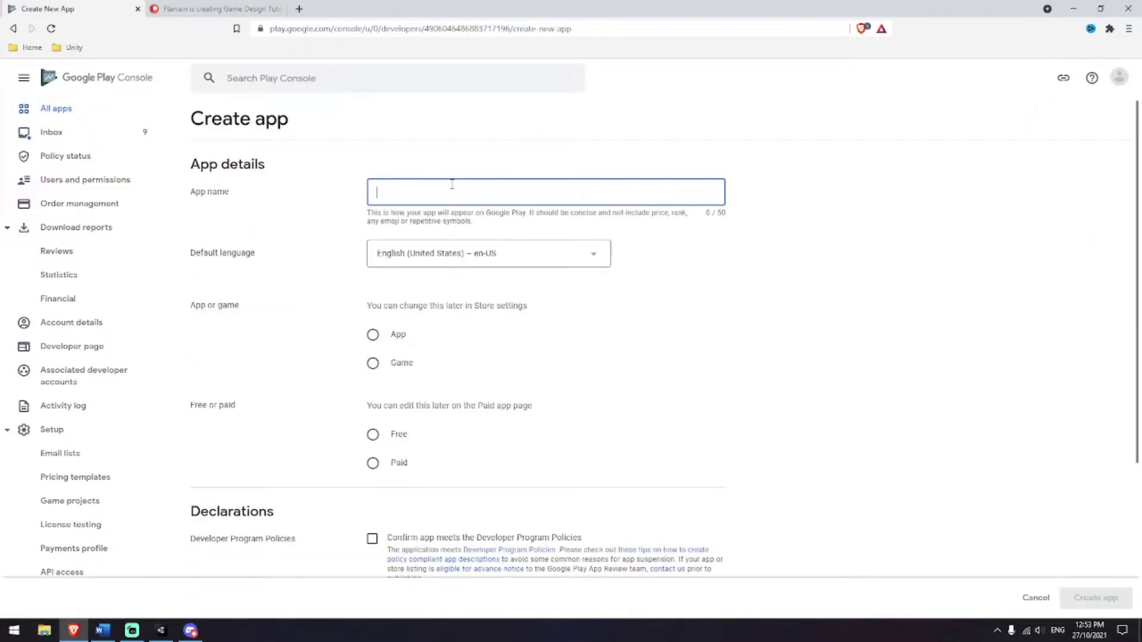
type("Unity IAP Tutorial")
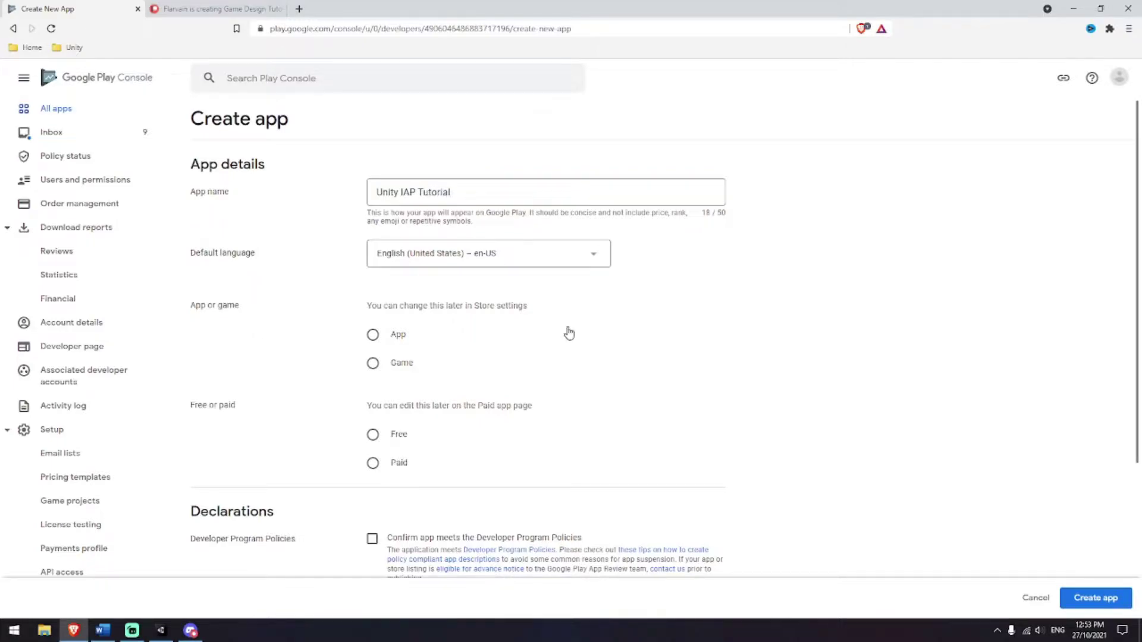
scroll(568, 331, "down", 1)
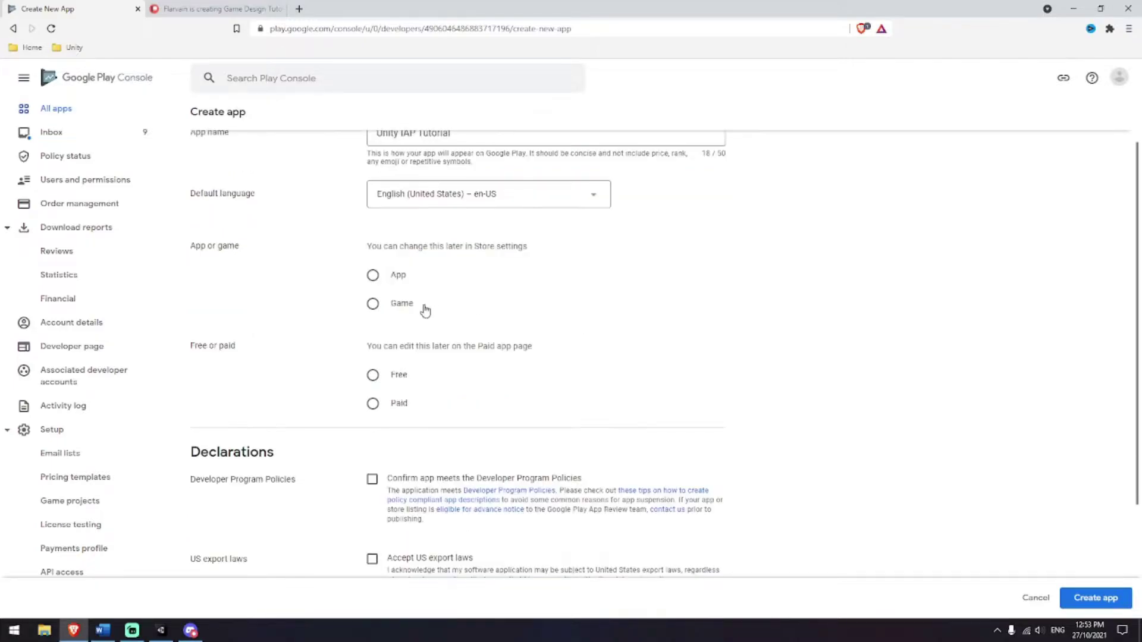
left_click(373, 303)
scroll(460, 329, "down", 1)
left_click(373, 315)
Accept the Developer Program Policies and US export laws declarations and create the app
scroll(373, 316, "down", 3)
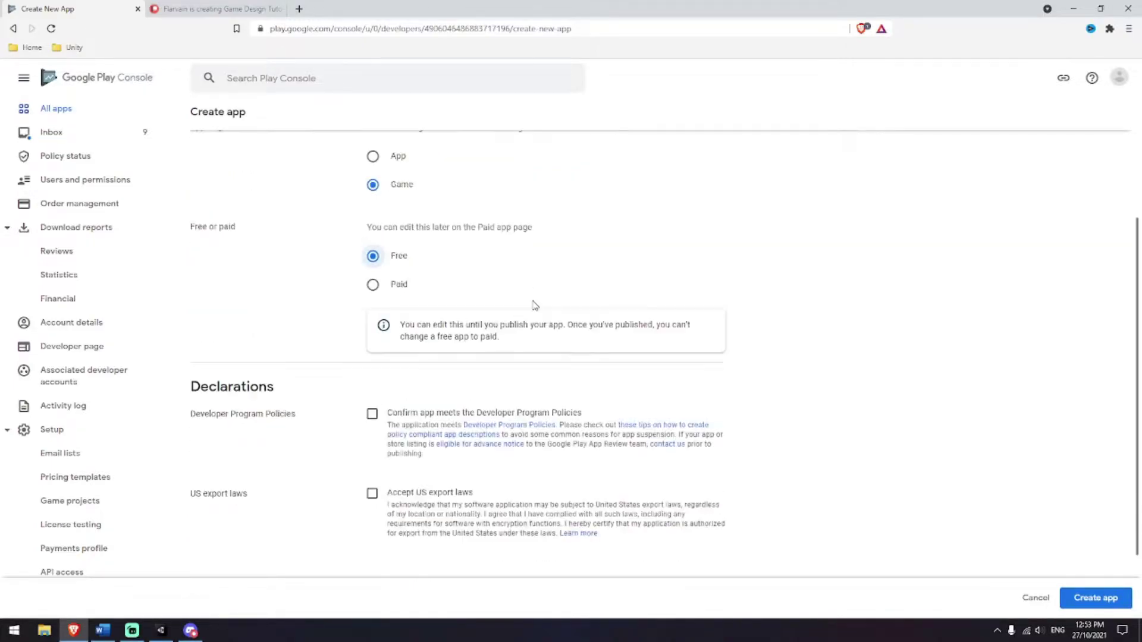
left_click(373, 326)
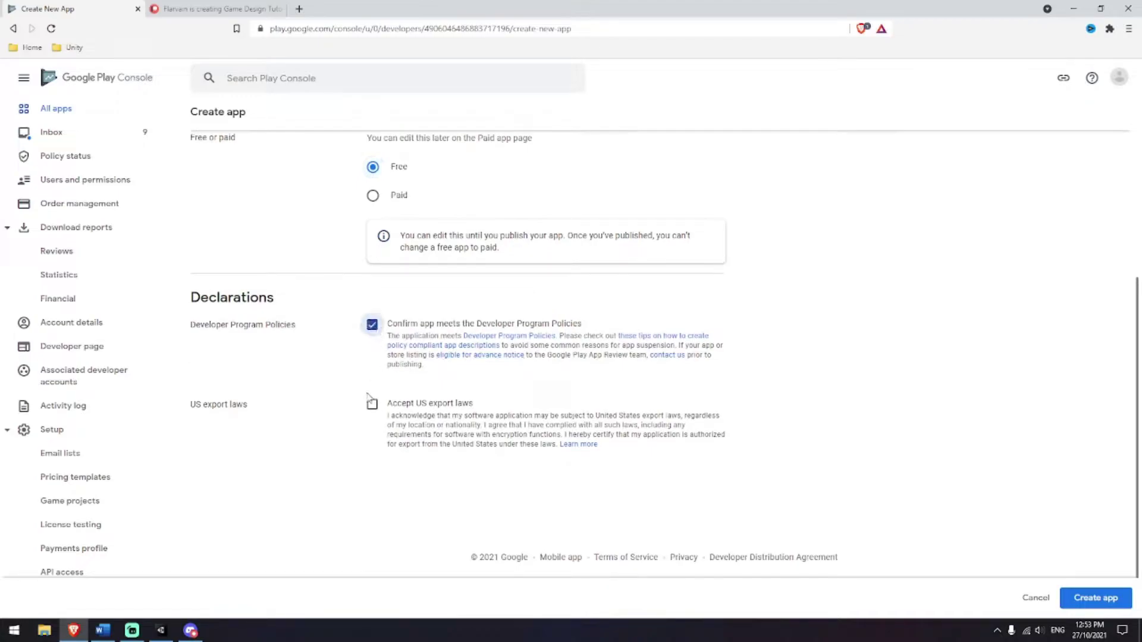
left_click(372, 404)
scroll(890, 461, "up", 4)
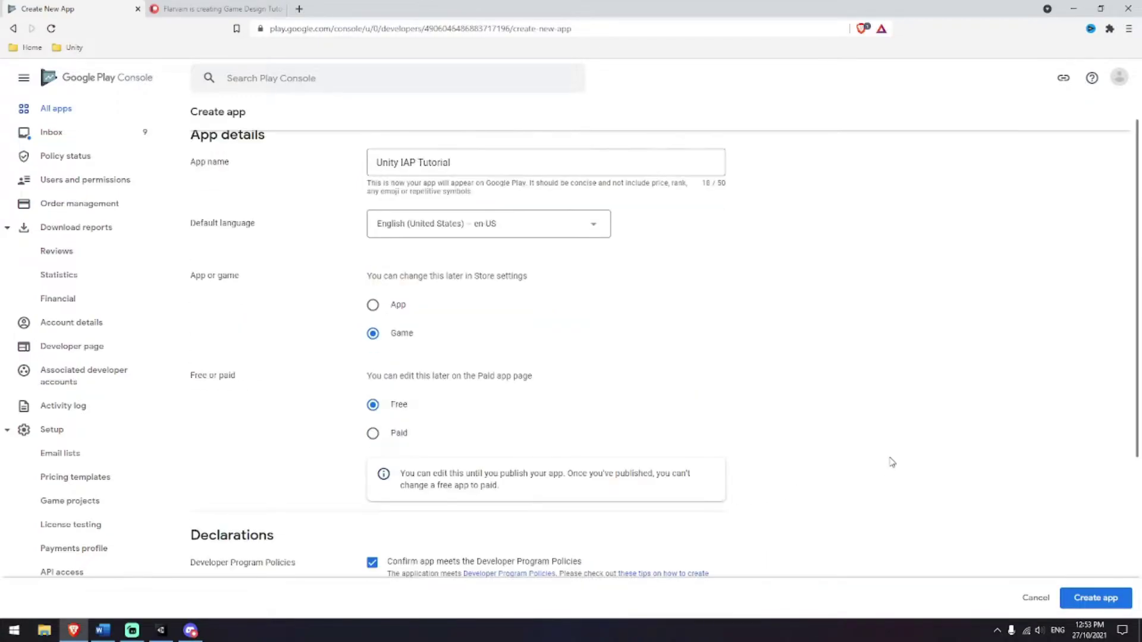
scroll(951, 505, "down", 4)
left_click(1096, 597)
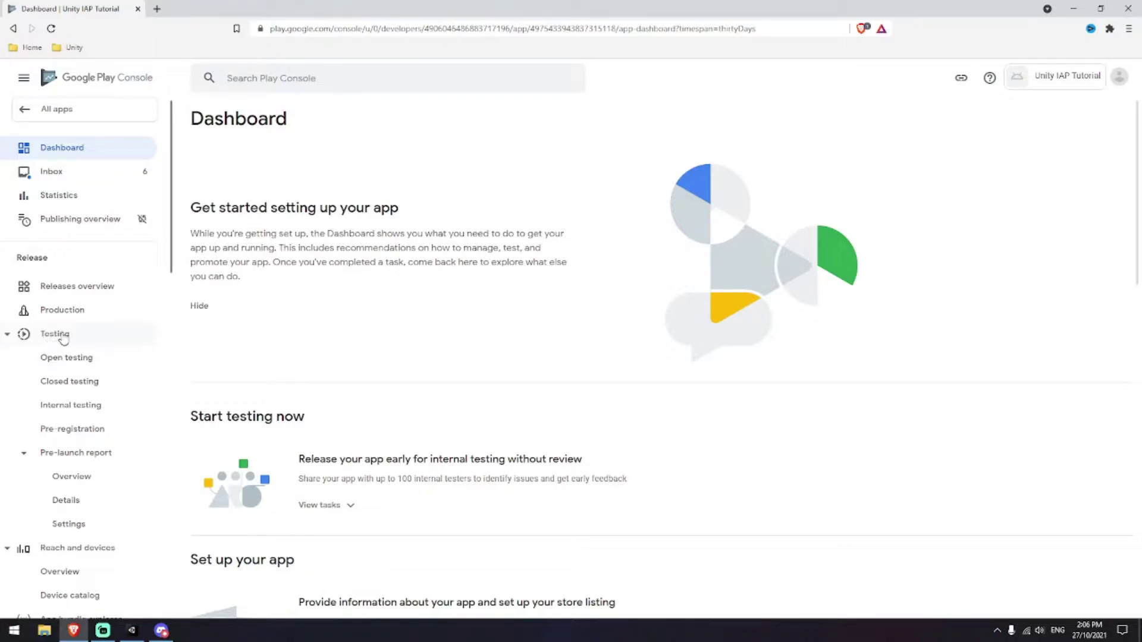
Go to Internal testing and view its Testers tab
left_click(57, 410)
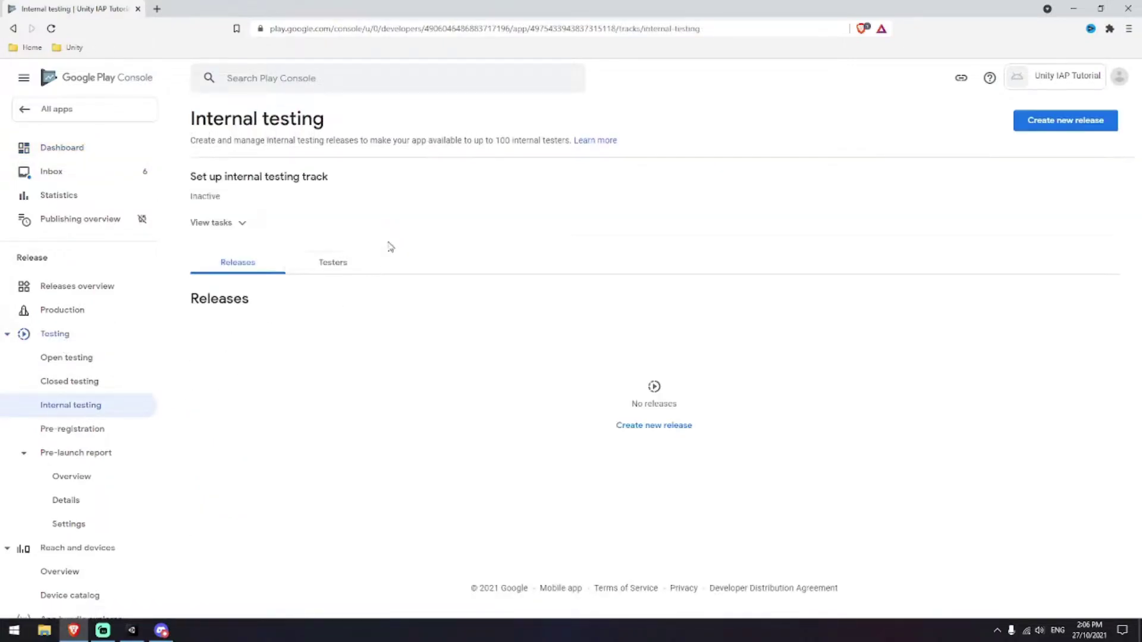
left_click(355, 265)
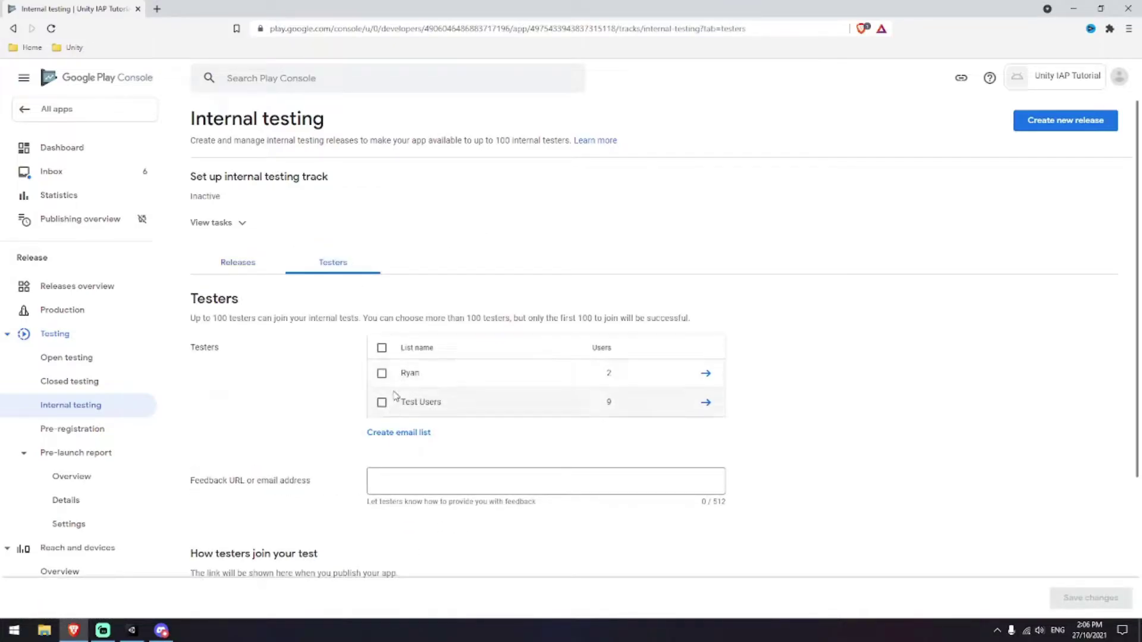
scroll(278, 383, "down", 1)
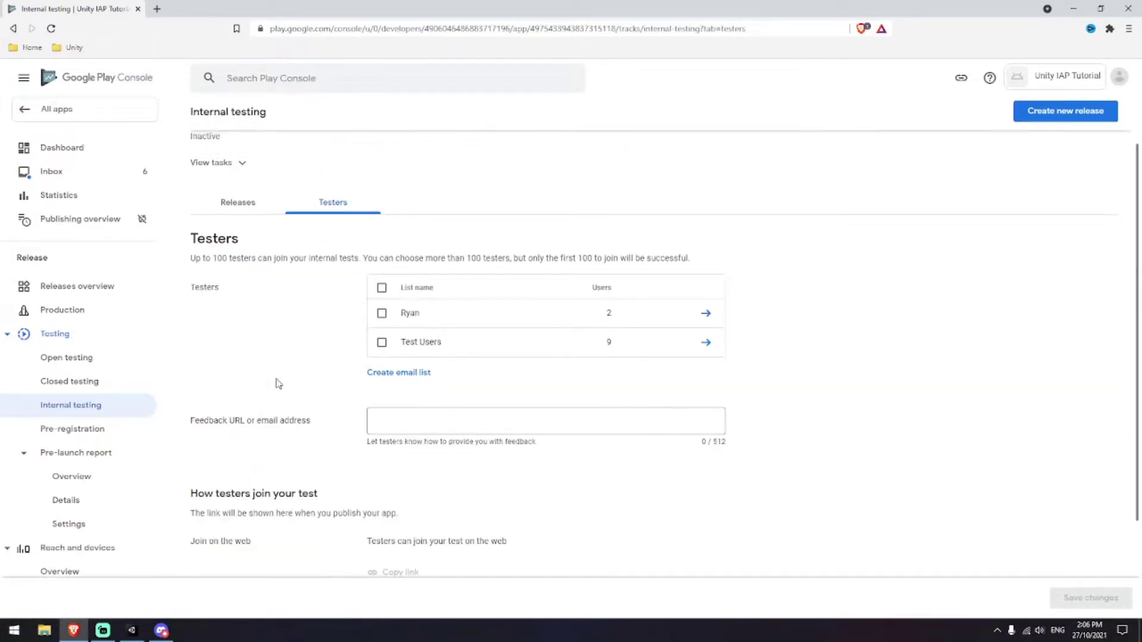
scroll(910, 294, "up", 1)
scroll(629, 458, "down", 3)
scroll(476, 327, "up", 1)
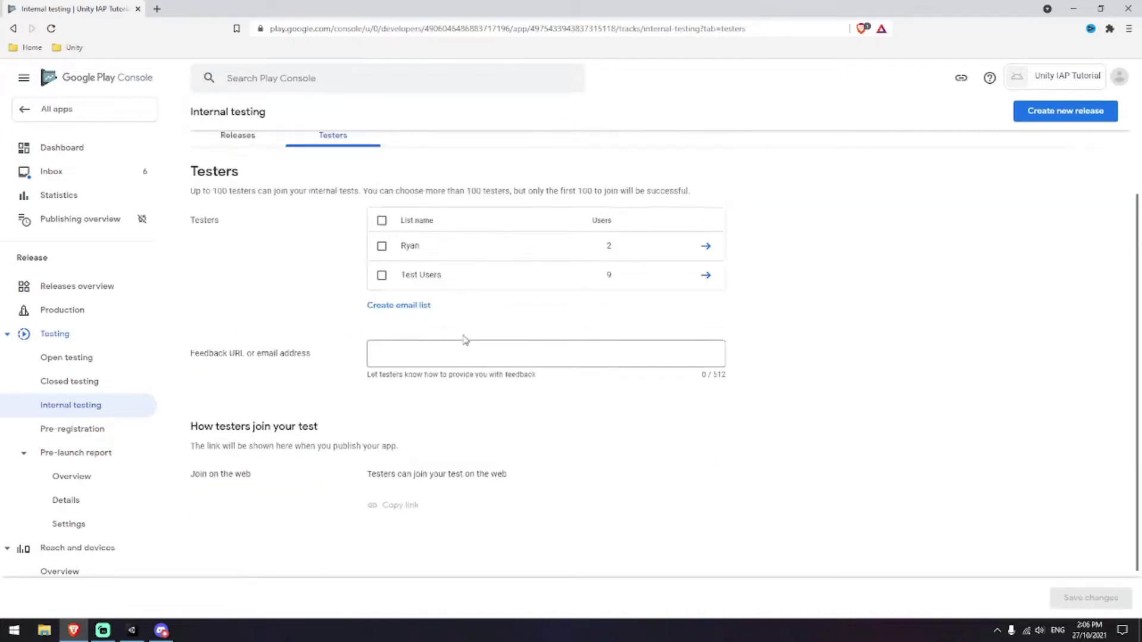
Begin a new email list, type then clear the throwaway name 'fsdf', and close it unsaved
left_click(387, 306)
left_click(304, 224)
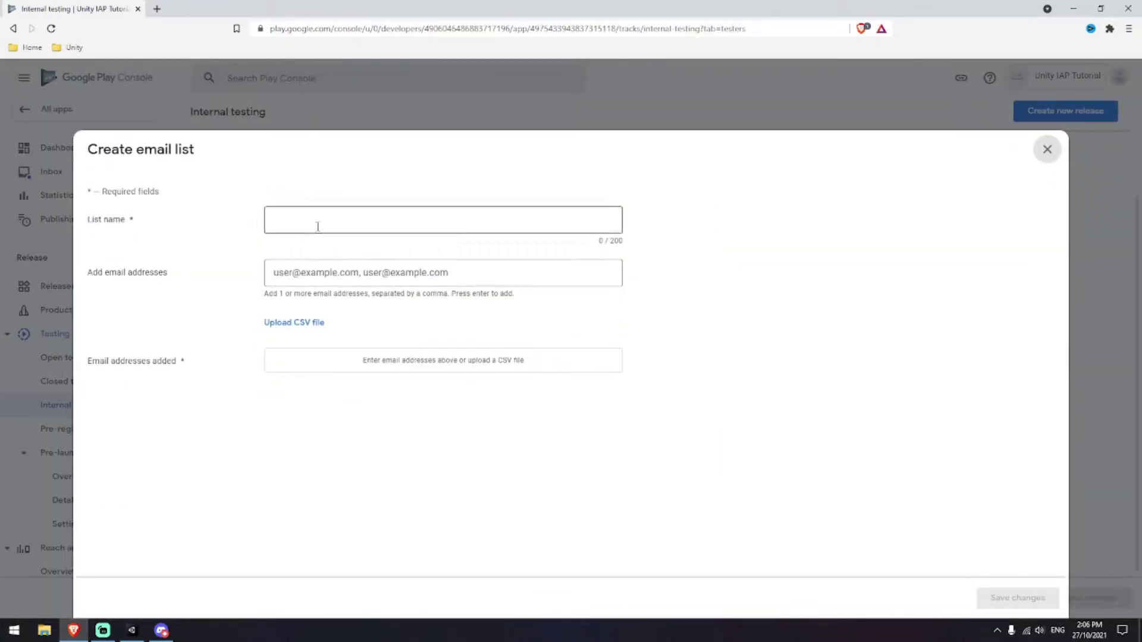
type("fsdf")
left_click(288, 272)
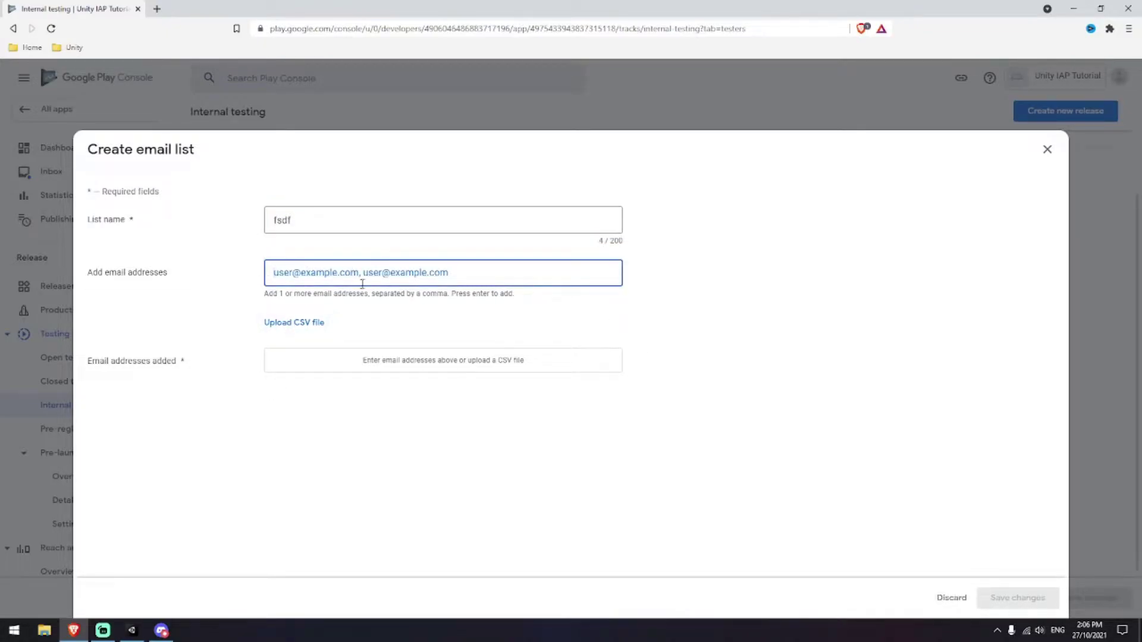
left_click_drag(367, 220, 250, 230)
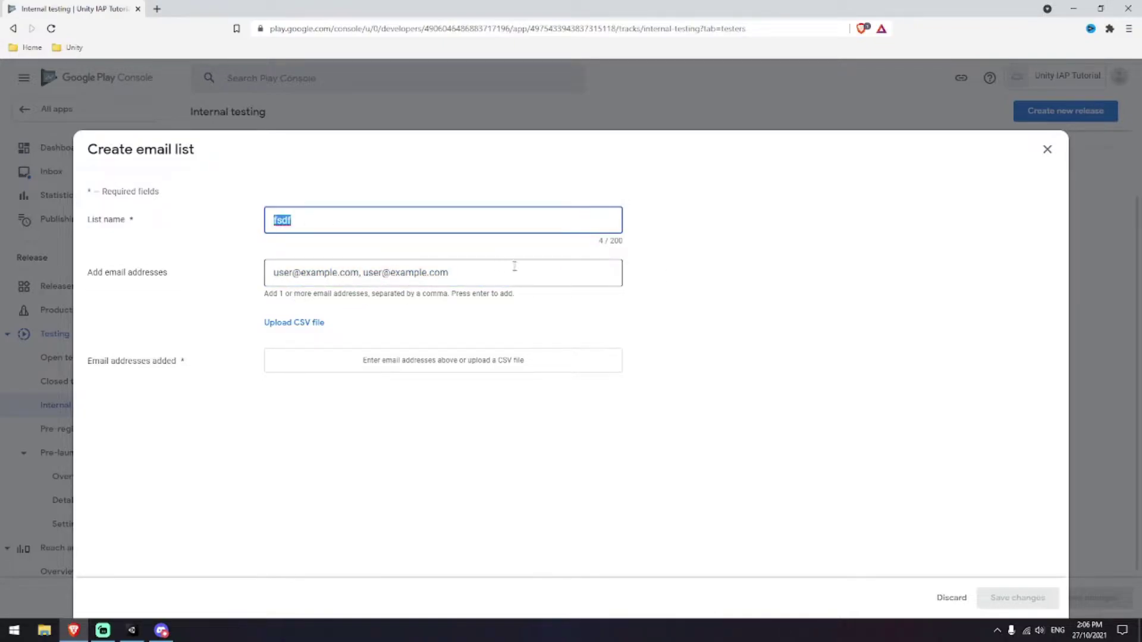
key("BackSpace")
left_click(1047, 150)
Tick and untick the first tester list, then view the empty internal testing Releases
scroll(849, 252, "up", 3)
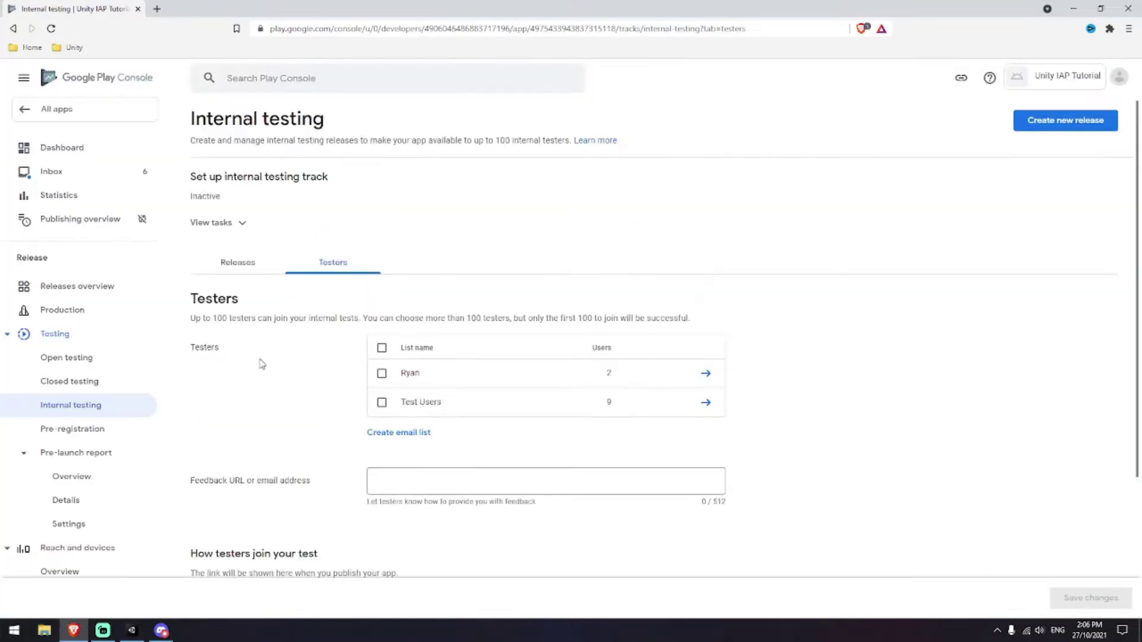
left_click(382, 374)
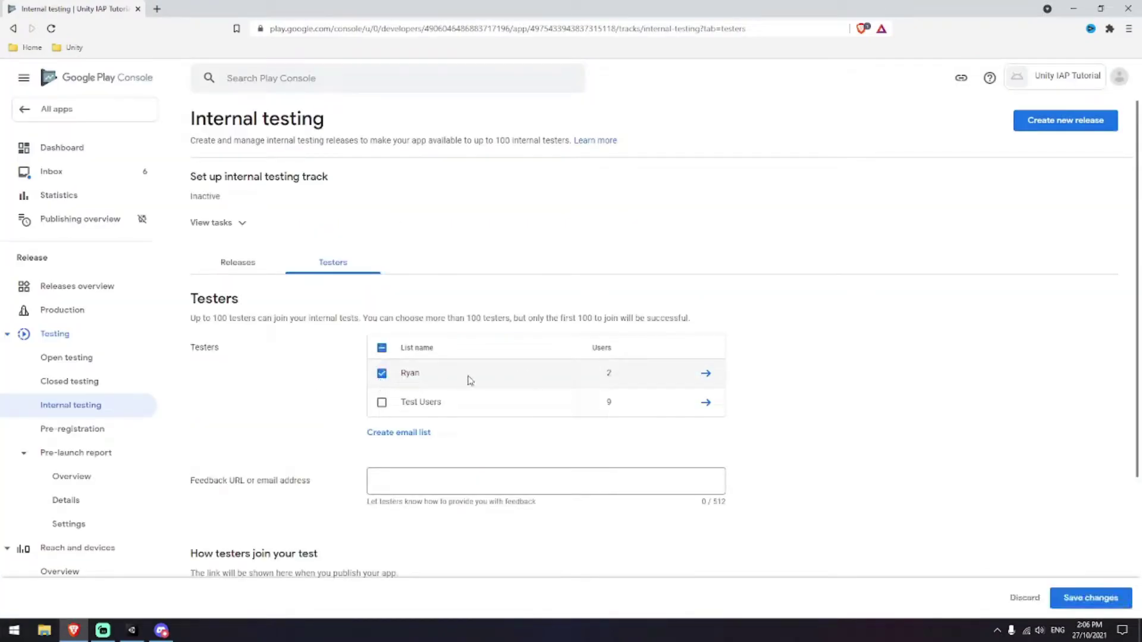
left_click(383, 377)
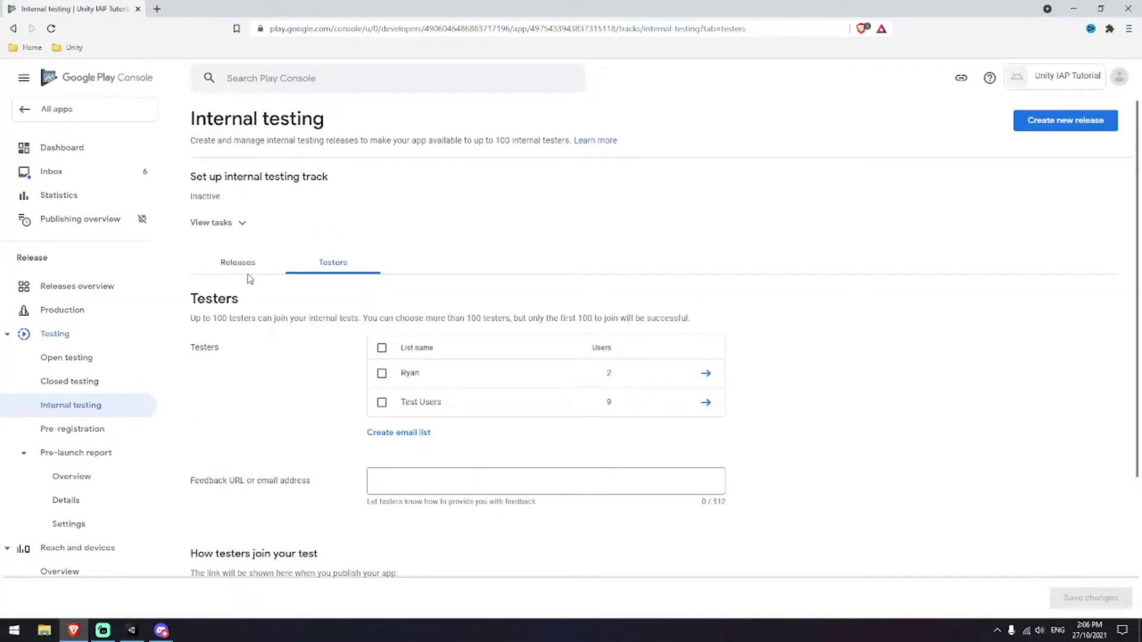
left_click(249, 274)
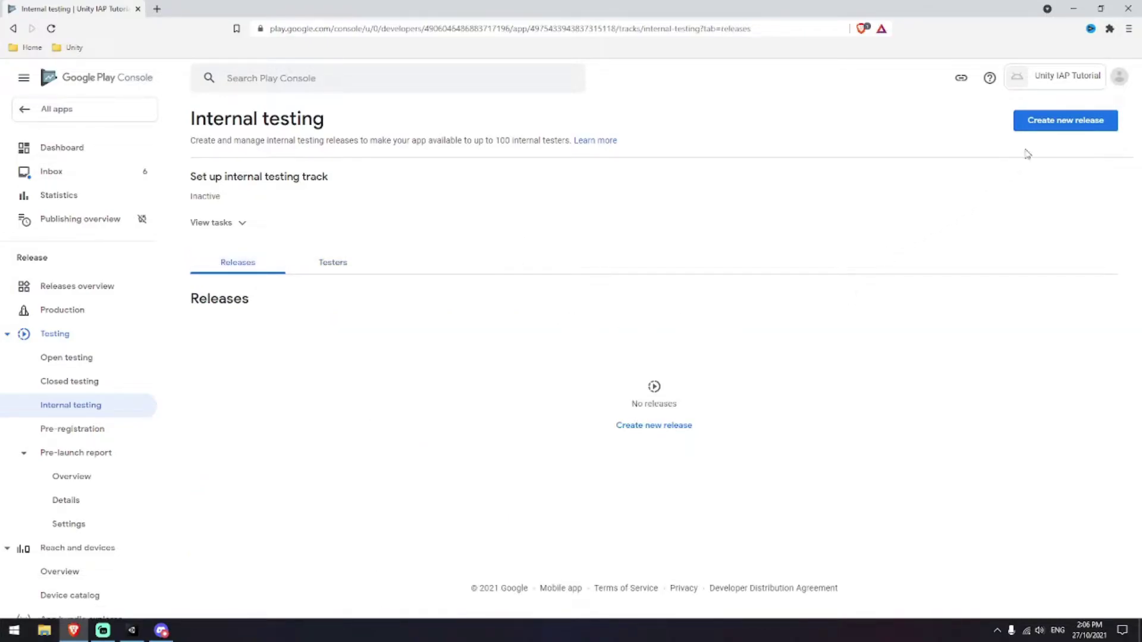
Create a new internal testing release named 'Unity IAP Tutorial v1'
left_click(1043, 129)
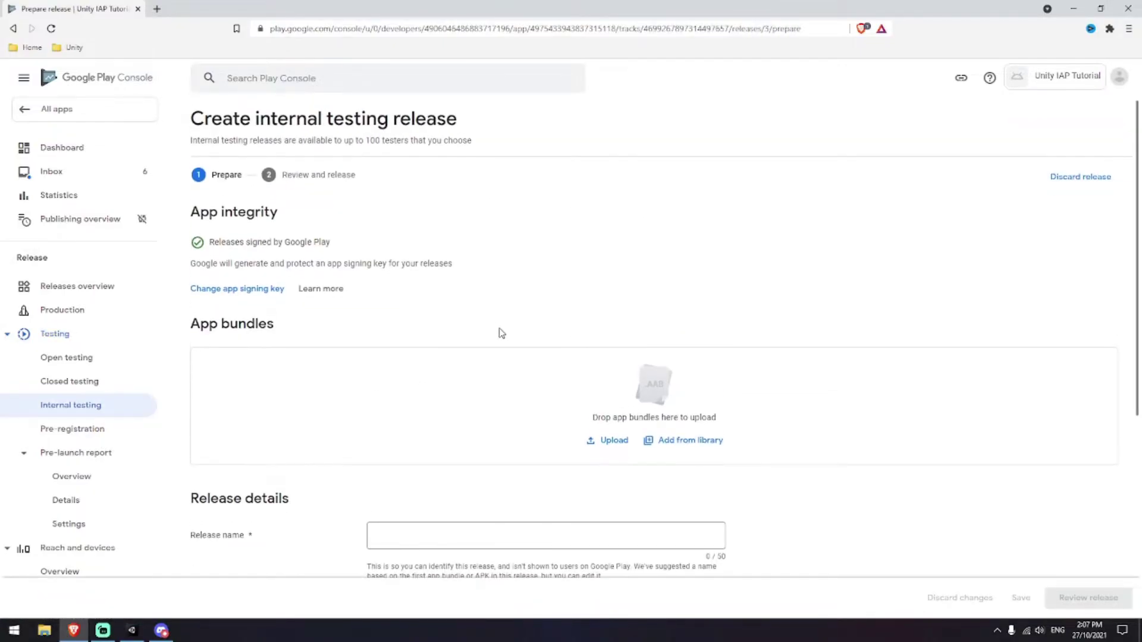
scroll(357, 438, "down", 2)
left_click(389, 425)
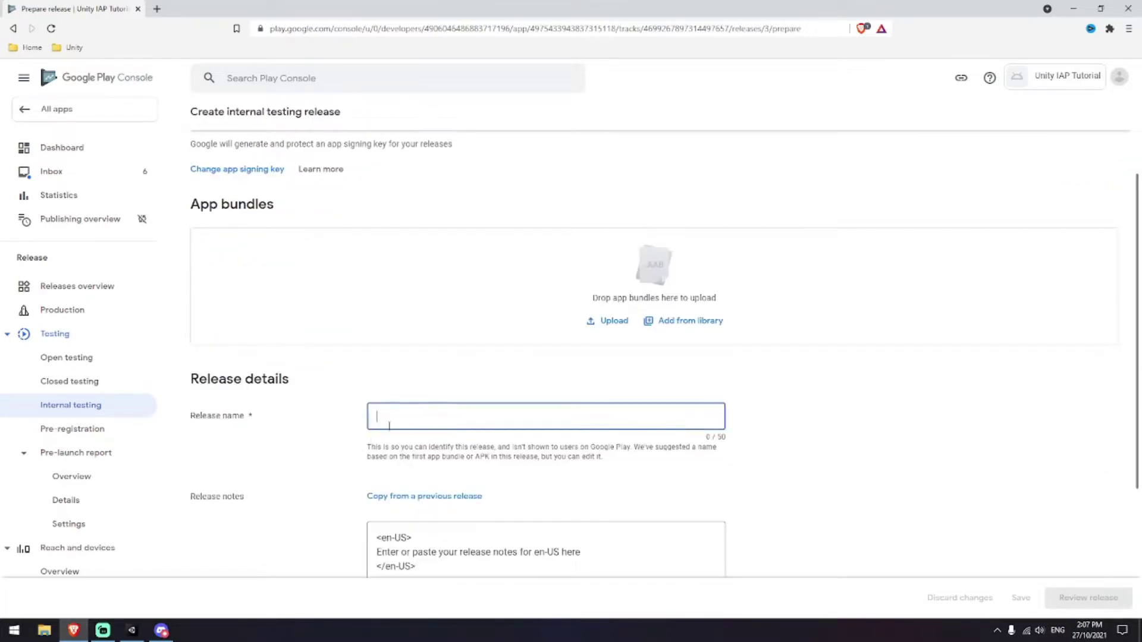
type("Unity IAP")
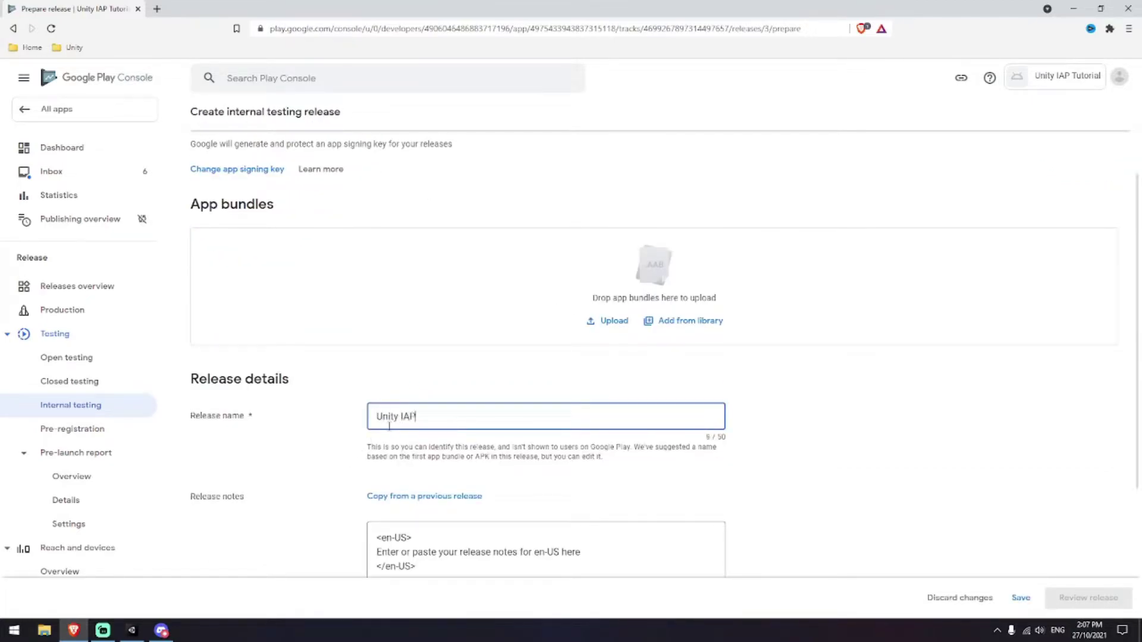
type(" Tutorial v1")
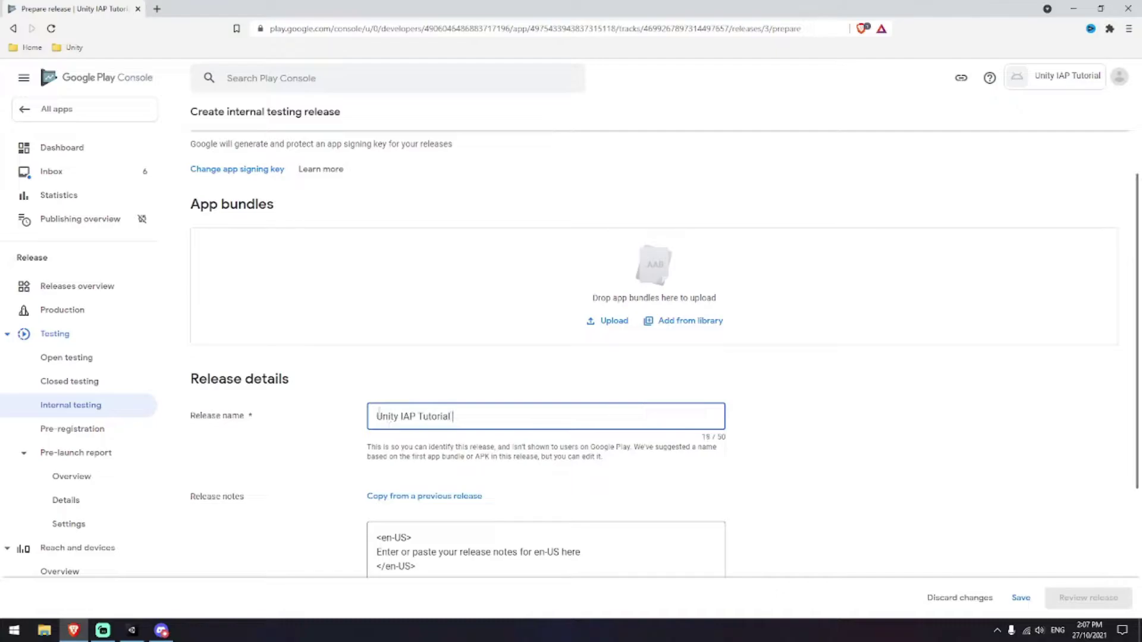
scroll(357, 416, "down", 3)
left_click(321, 383)
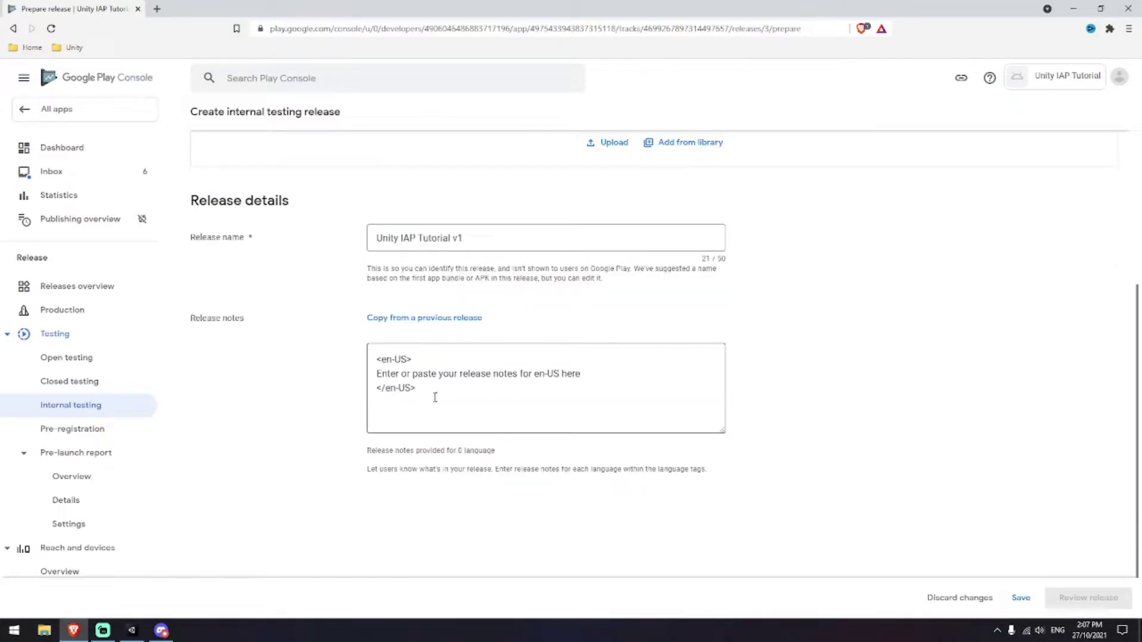
scroll(575, 420, "up", 4)
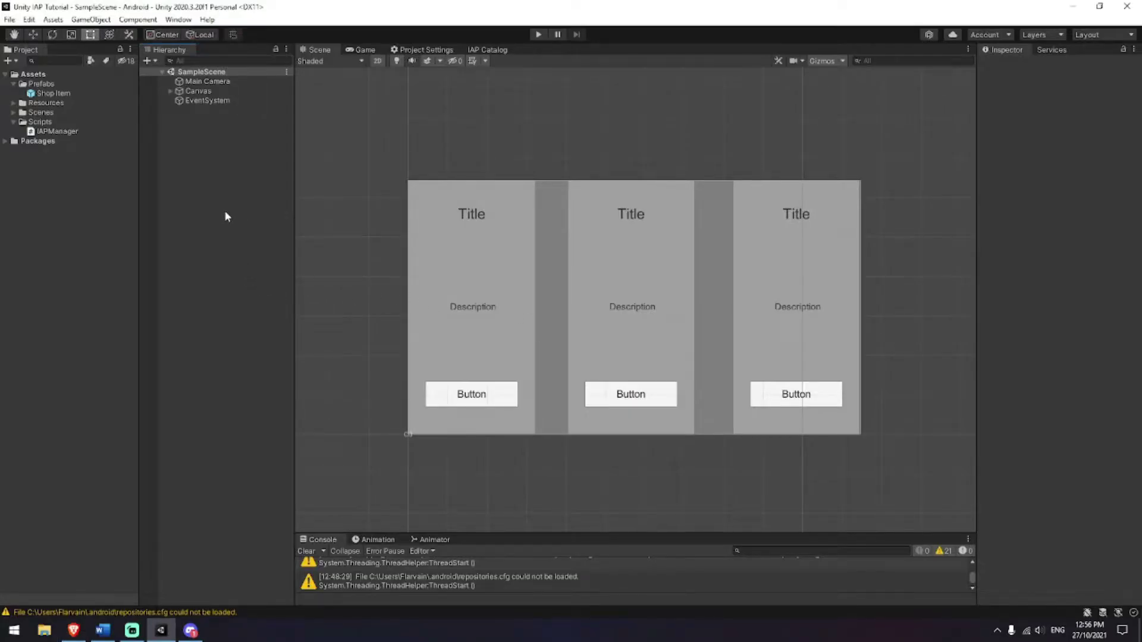
Enable Build App Bundle (Google Play) in Unity's Android Build Settings
left_click(9, 19)
left_click(46, 164)
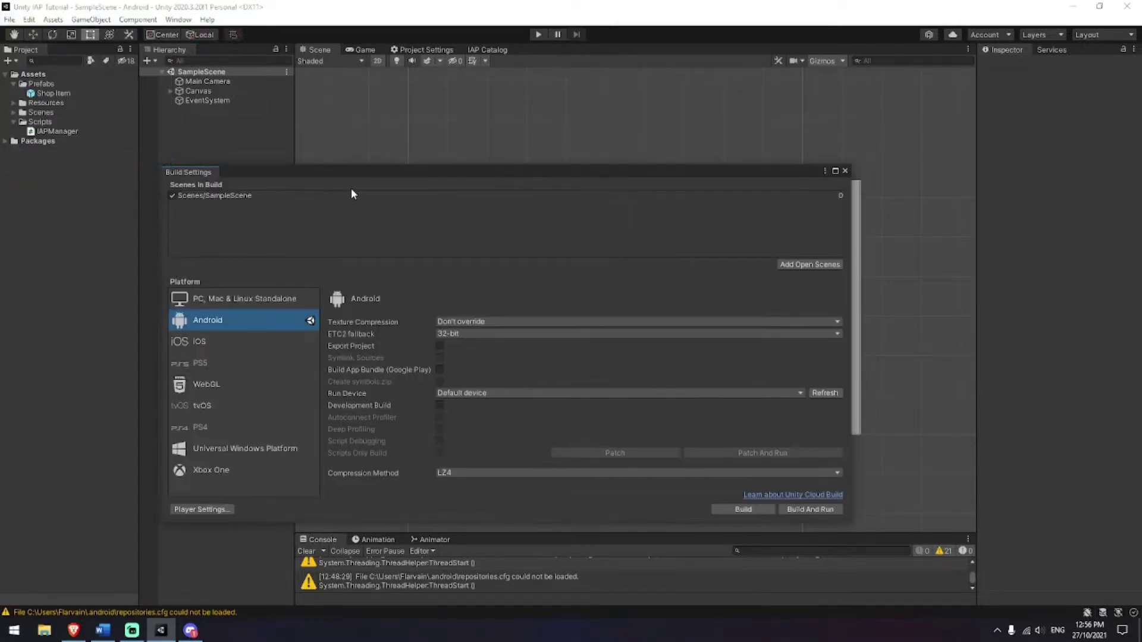
left_click_drag(375, 172, 377, 148)
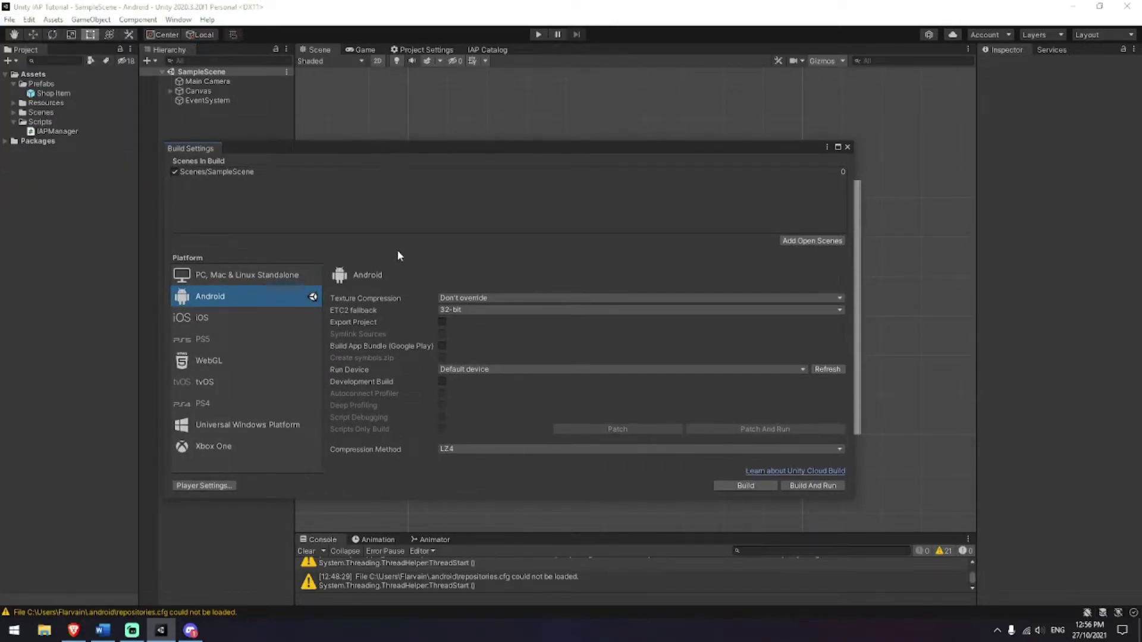
left_click(442, 347)
From Player Settings, open the Keystore Manager and choose to create a new keystore anywhere
left_click(216, 486)
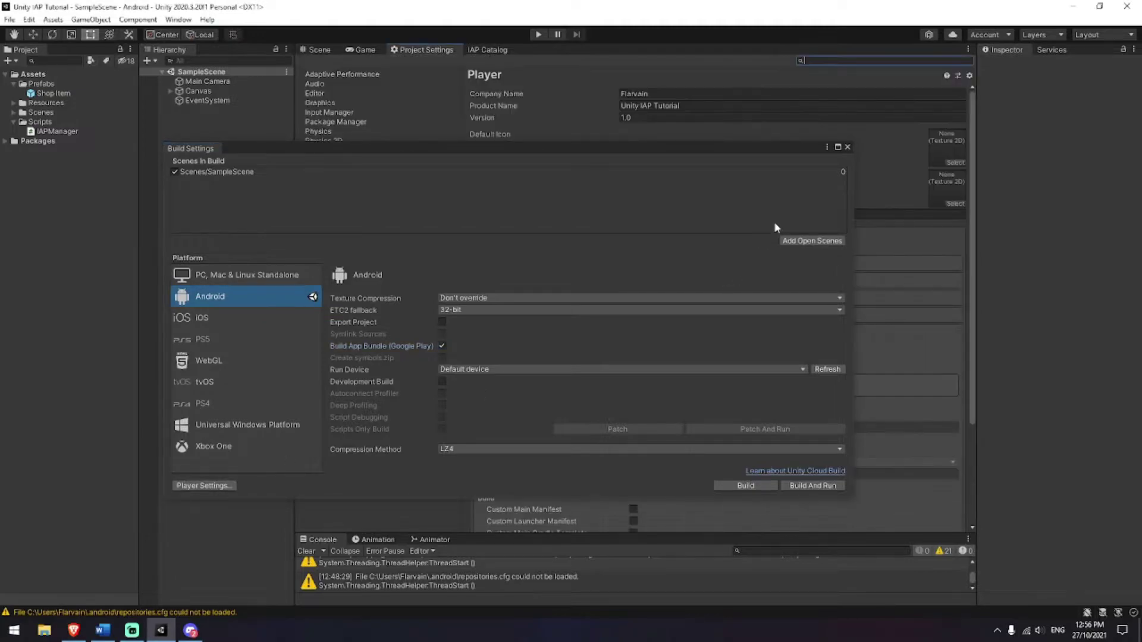
left_click(847, 147)
scroll(499, 308, "down", 3)
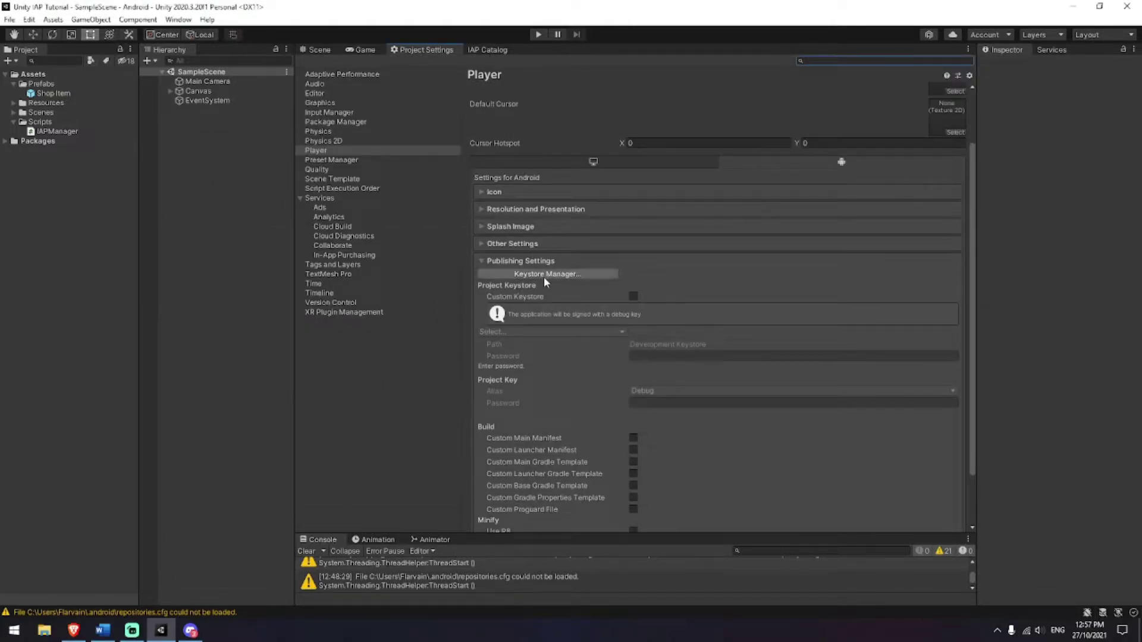
left_click(540, 275)
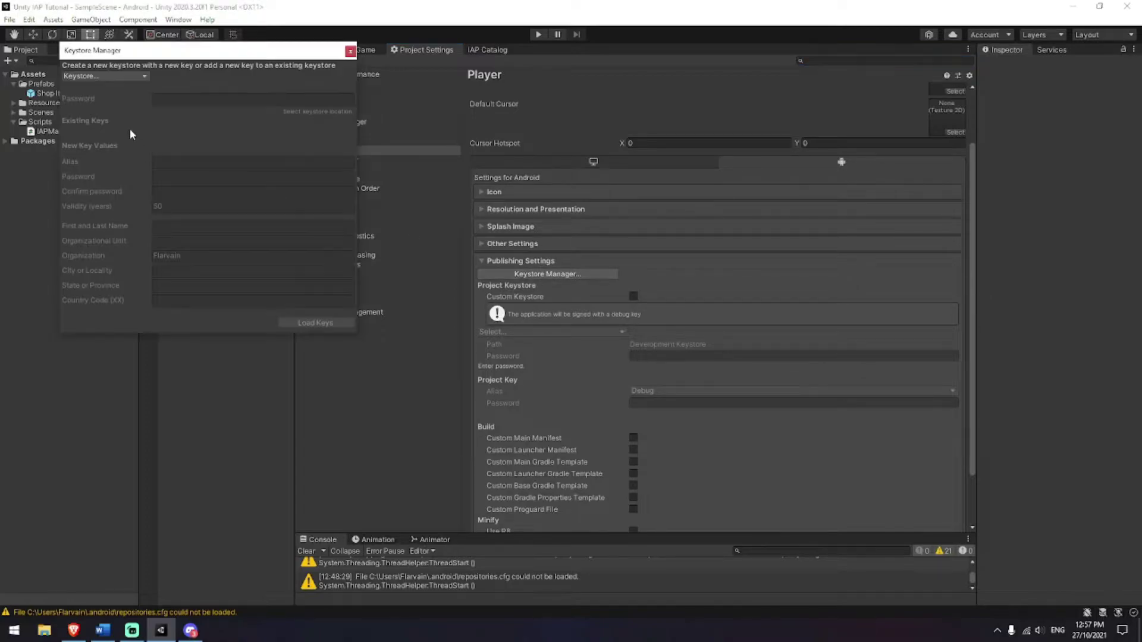
left_click(124, 78)
mouse_move(119, 90)
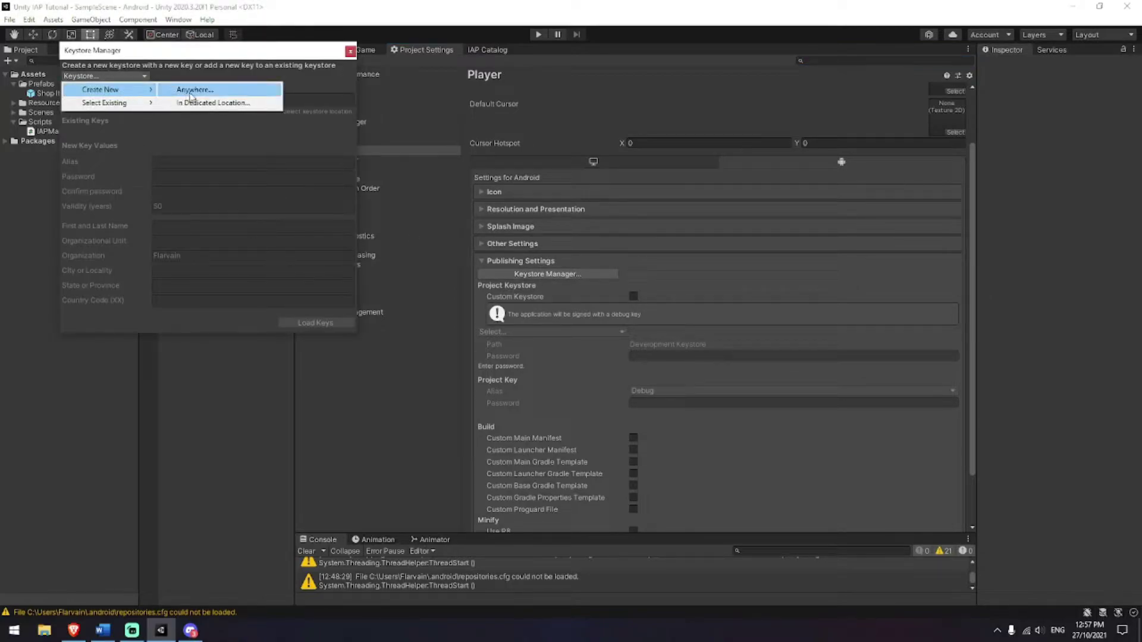
left_click(217, 93)
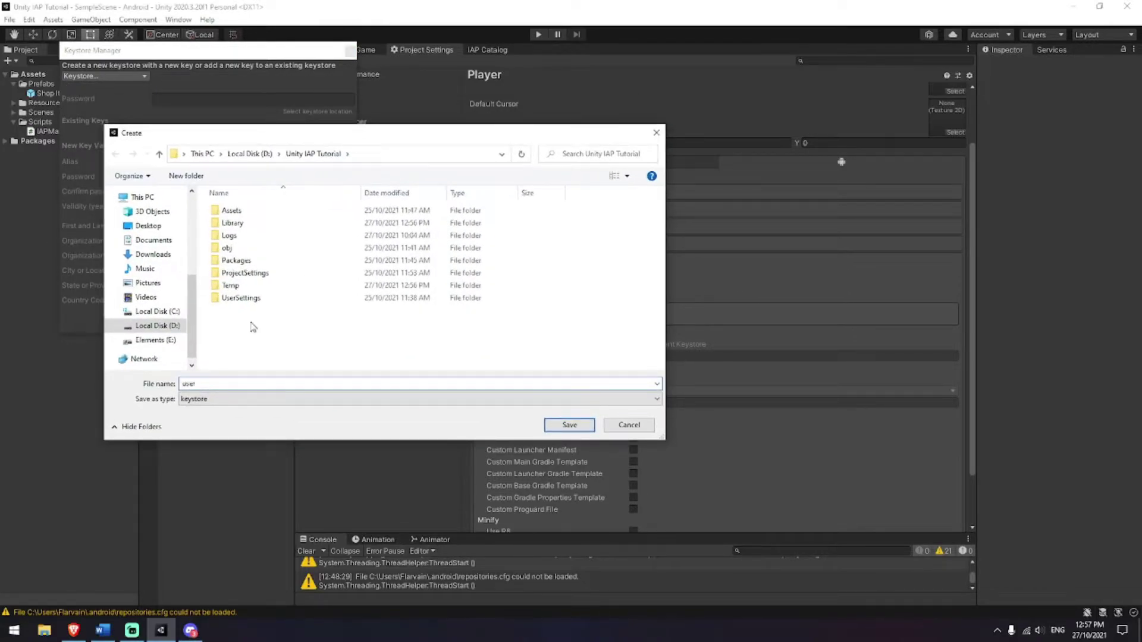
Create a KeyStore folder in the project, open it, and select the default file name
right_click(252, 324)
mouse_move(279, 461)
left_click(440, 462)
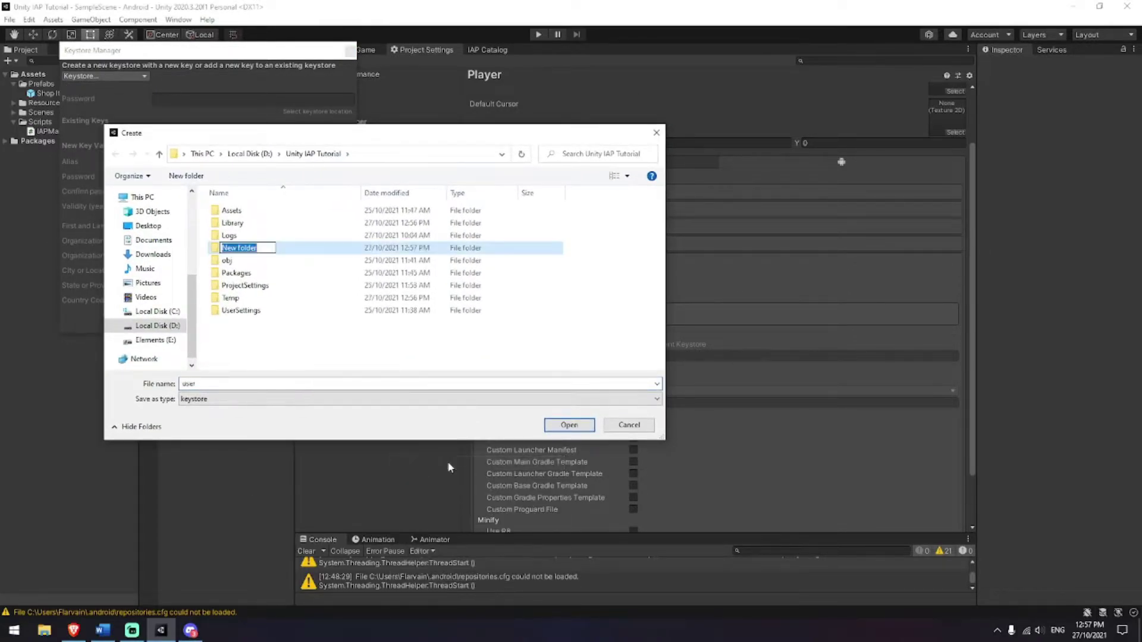
type("KeyStore")
key("Return")
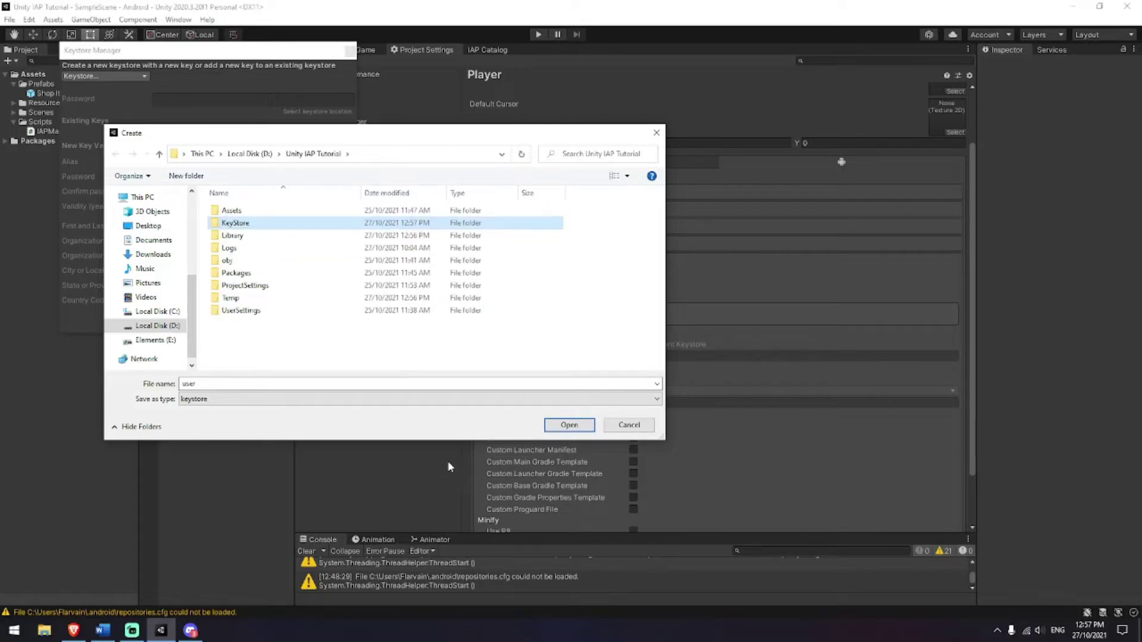
key("Return")
double_click(189, 384)
Save the keystore as Flarvain in the KeyStore folder, then enter and confirm its password
type("Flarvain")
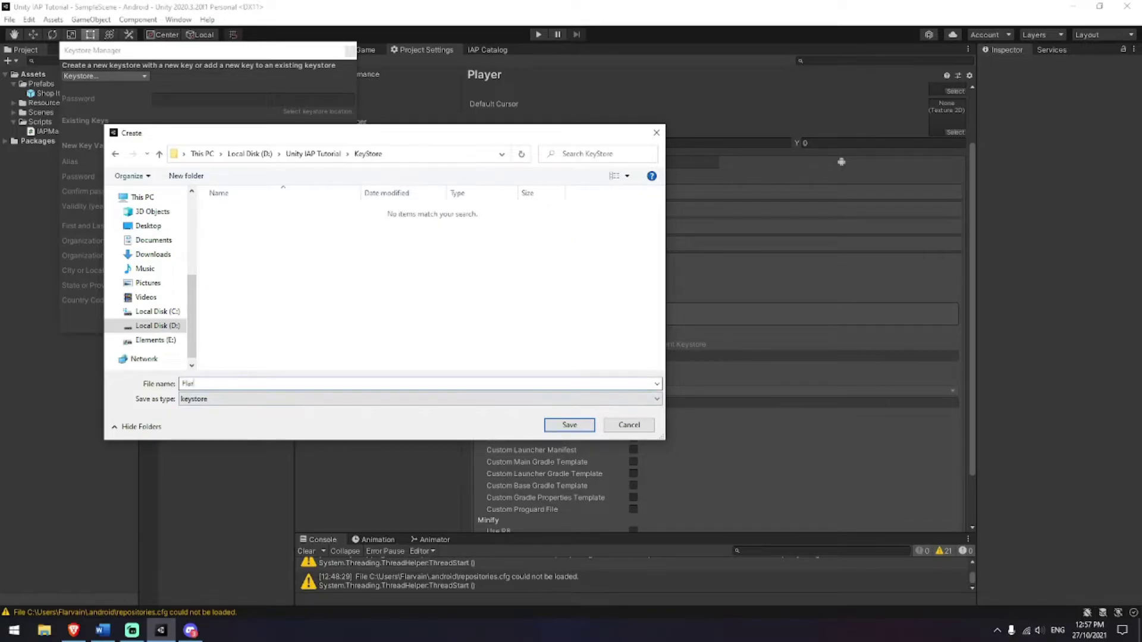
left_click(569, 425)
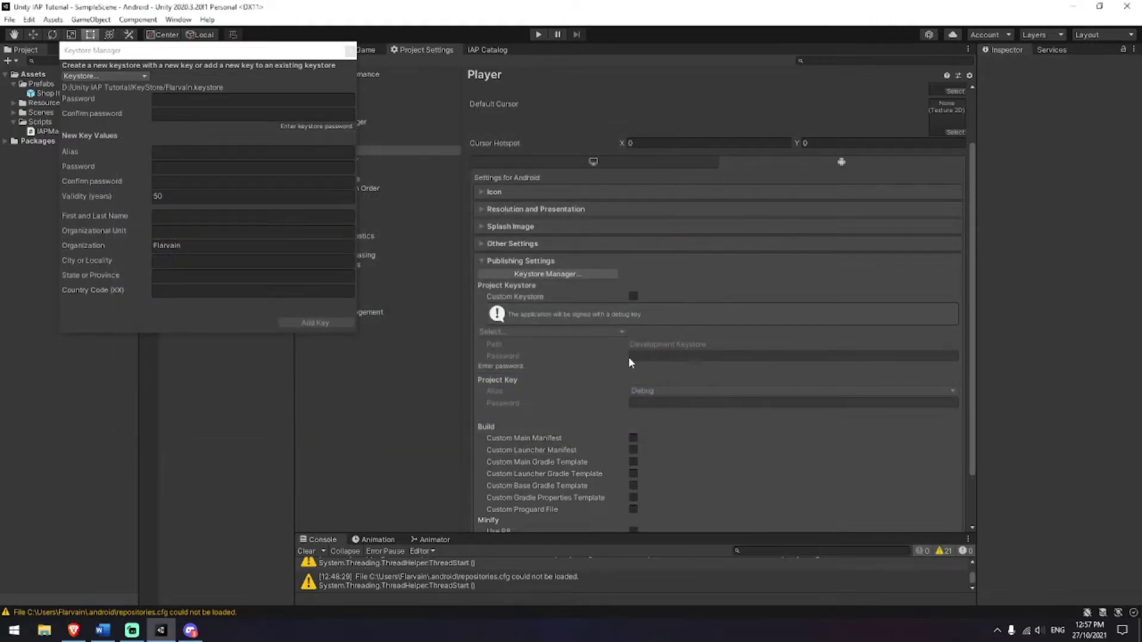
left_click_drag(206, 53, 304, 210)
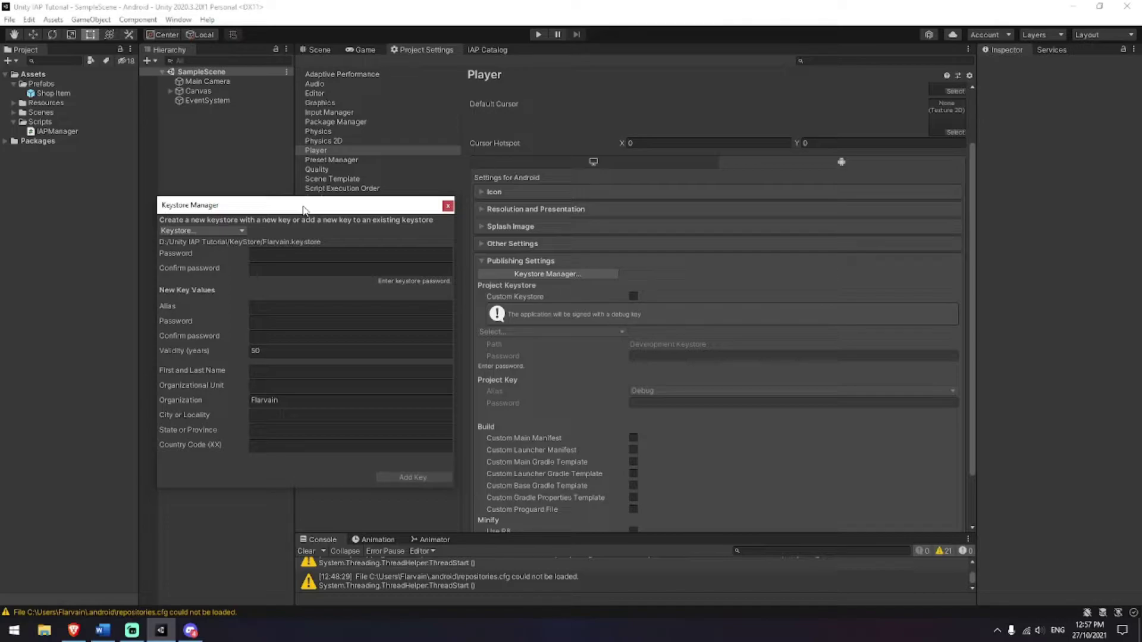
left_click(351, 252)
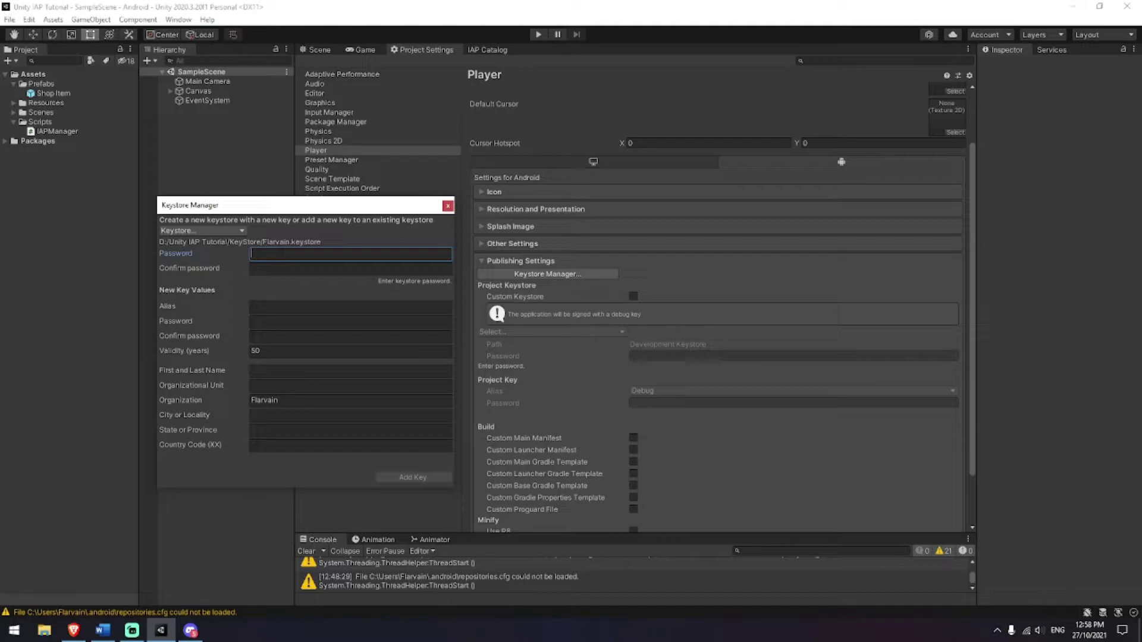
type("********")
left_click(350, 268)
type("********")
Add a key with alias Flarvain and a confirmed password, then use it for the project
key("Tab")
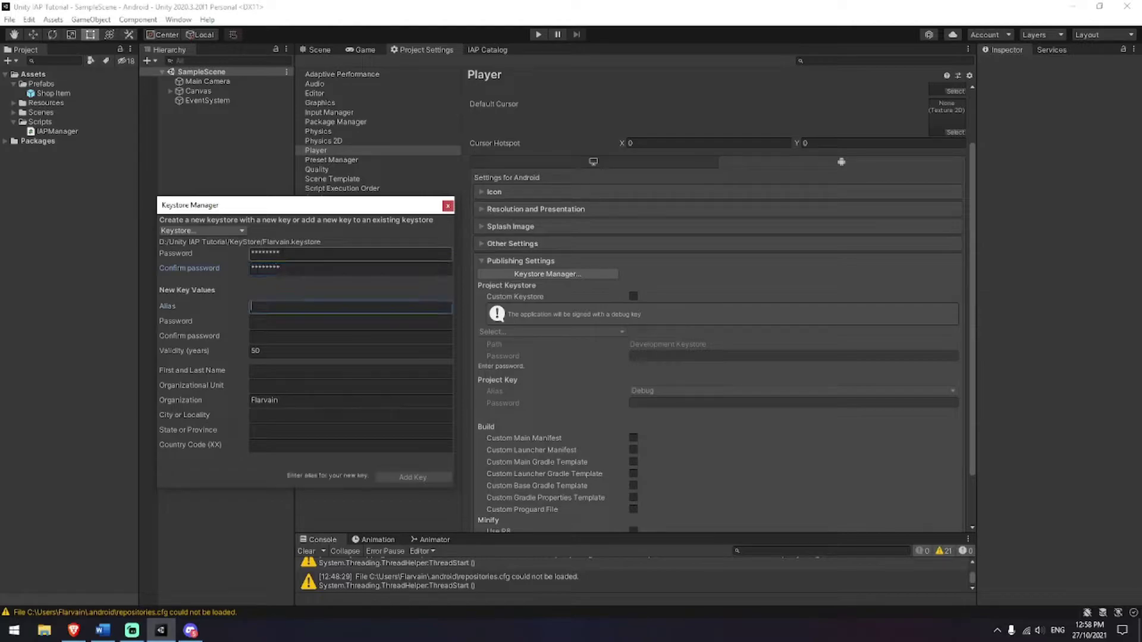
type("Flarvain")
key("Tab")
type("********")
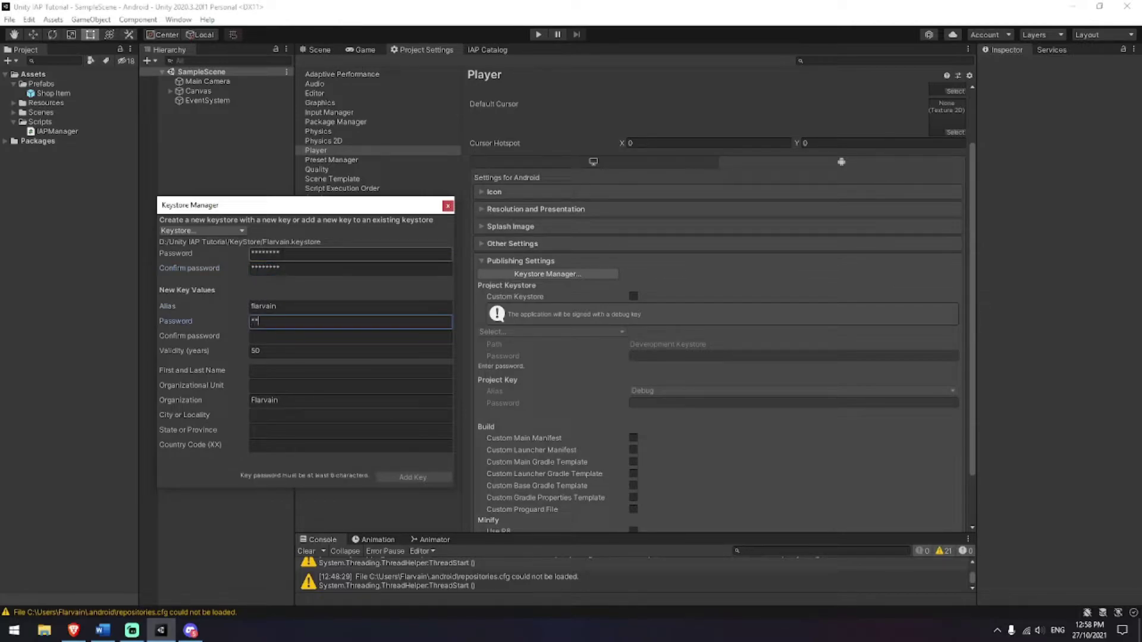
key("Tab")
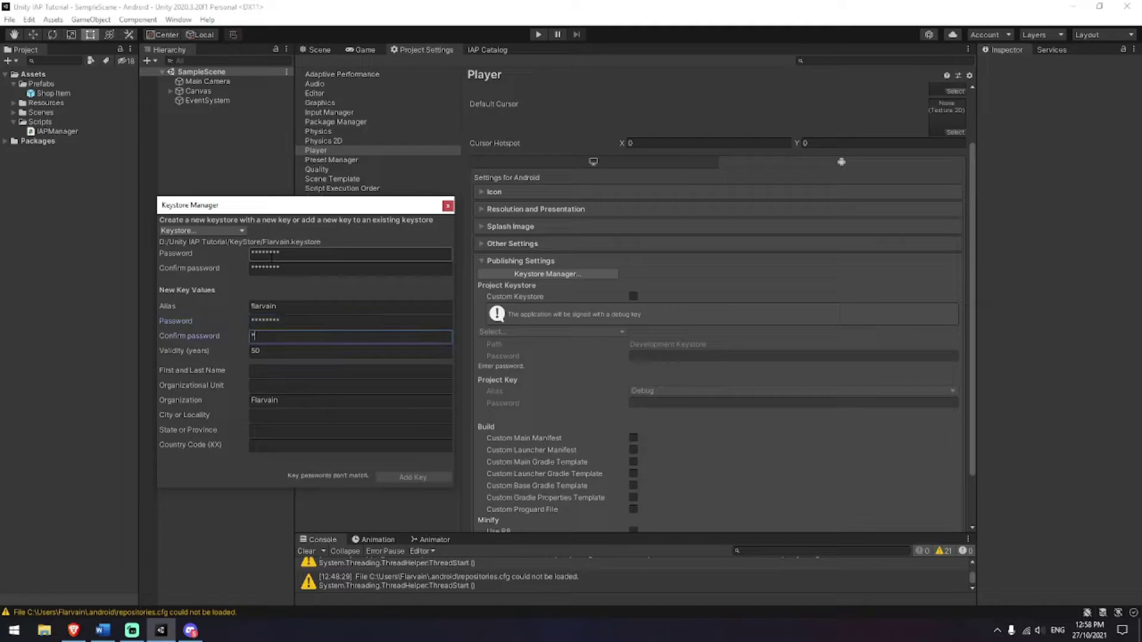
type("********")
key("Tab")
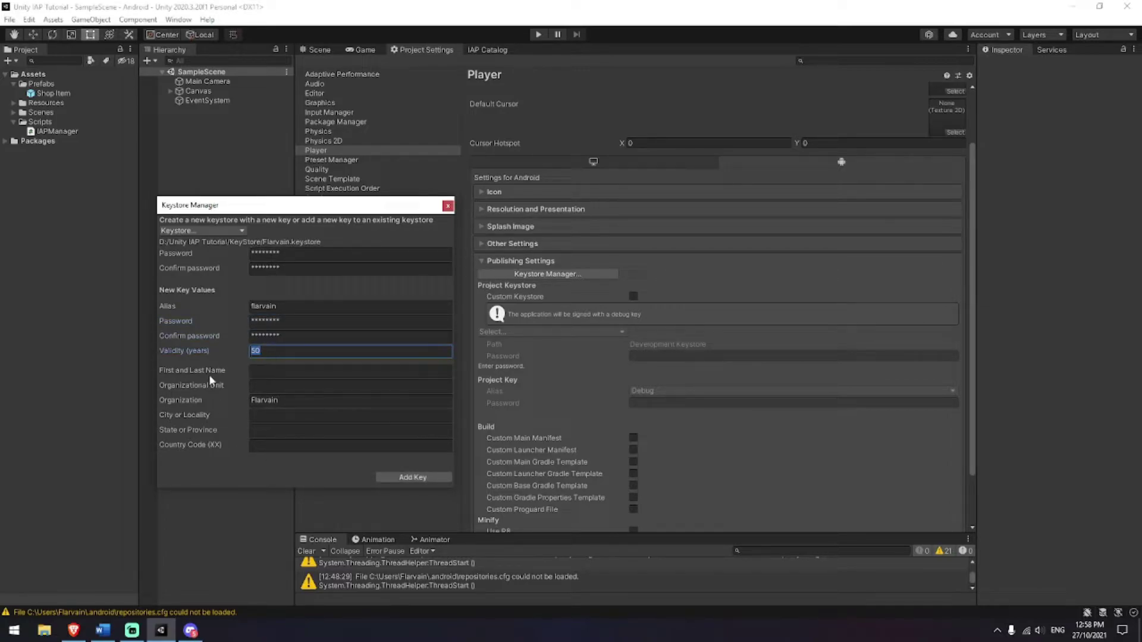
left_click(417, 479)
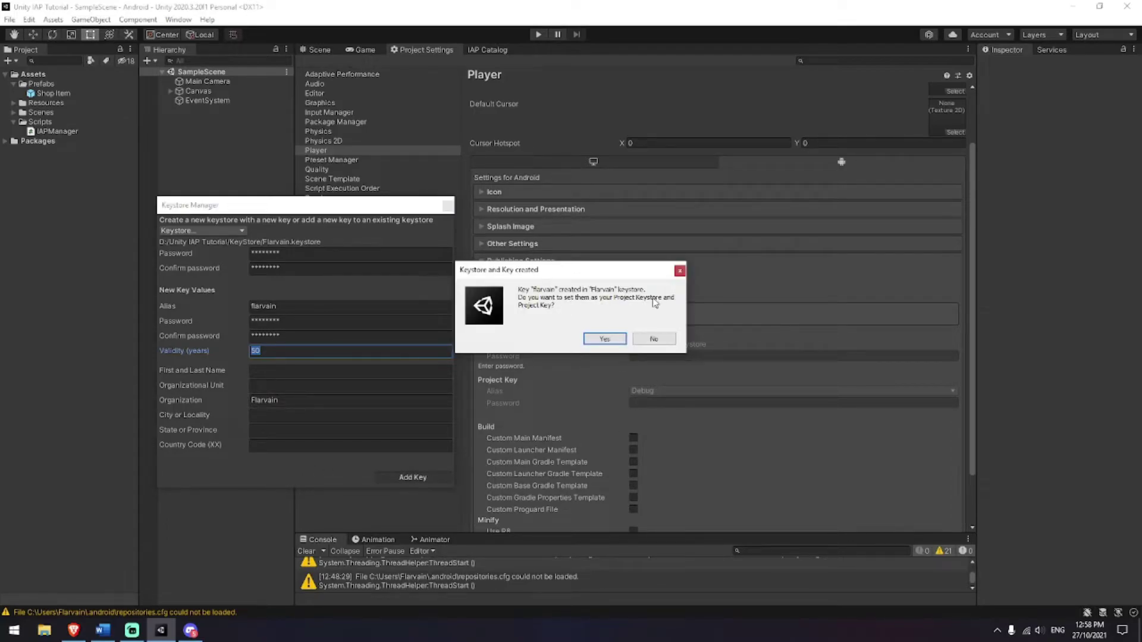
left_click(597, 339)
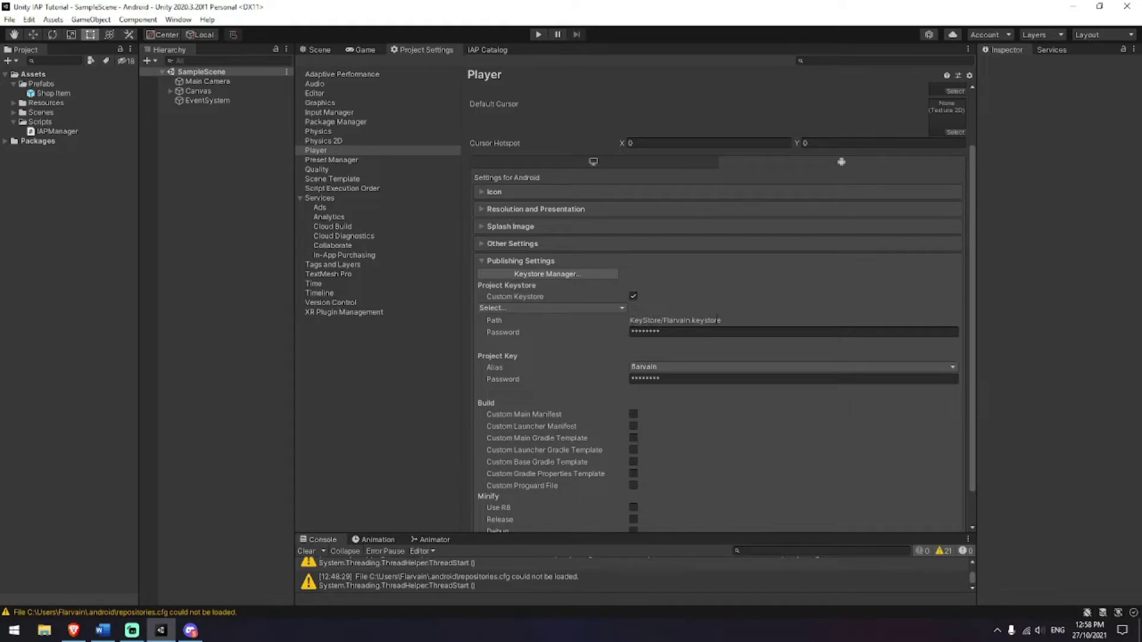
Under Other Settings, switch Scripting Backend to IL2CPP and tick ARM64 as a target architecture
left_click(652, 379)
scroll(569, 369, "up", 3)
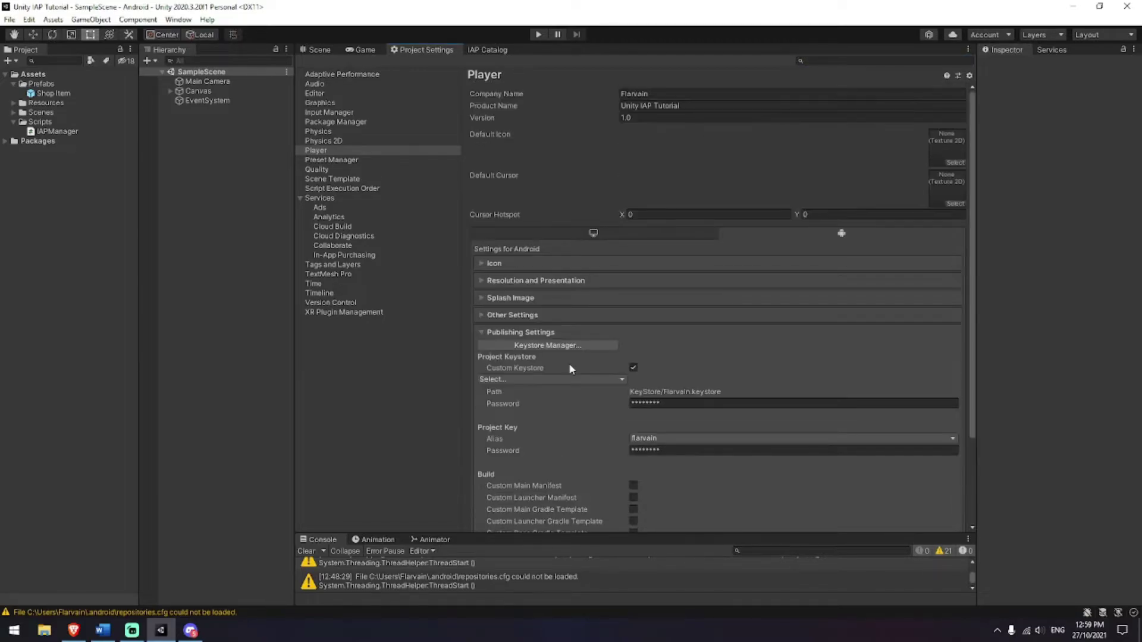
left_click(541, 314)
scroll(612, 375, "down", 4)
scroll(633, 392, "down", 6)
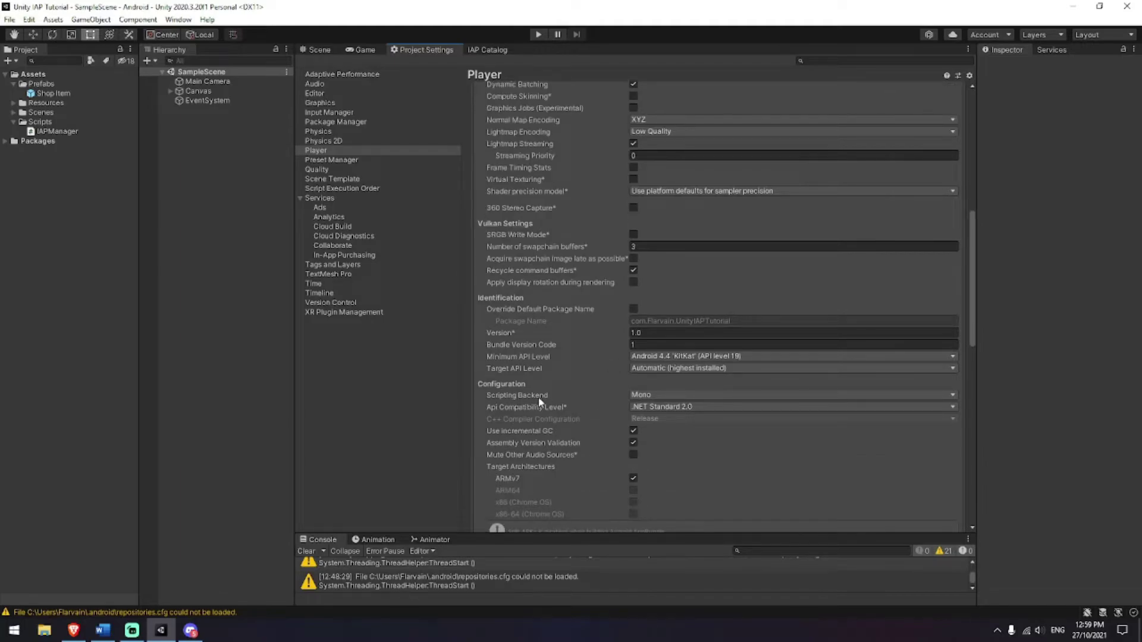
left_click(639, 399)
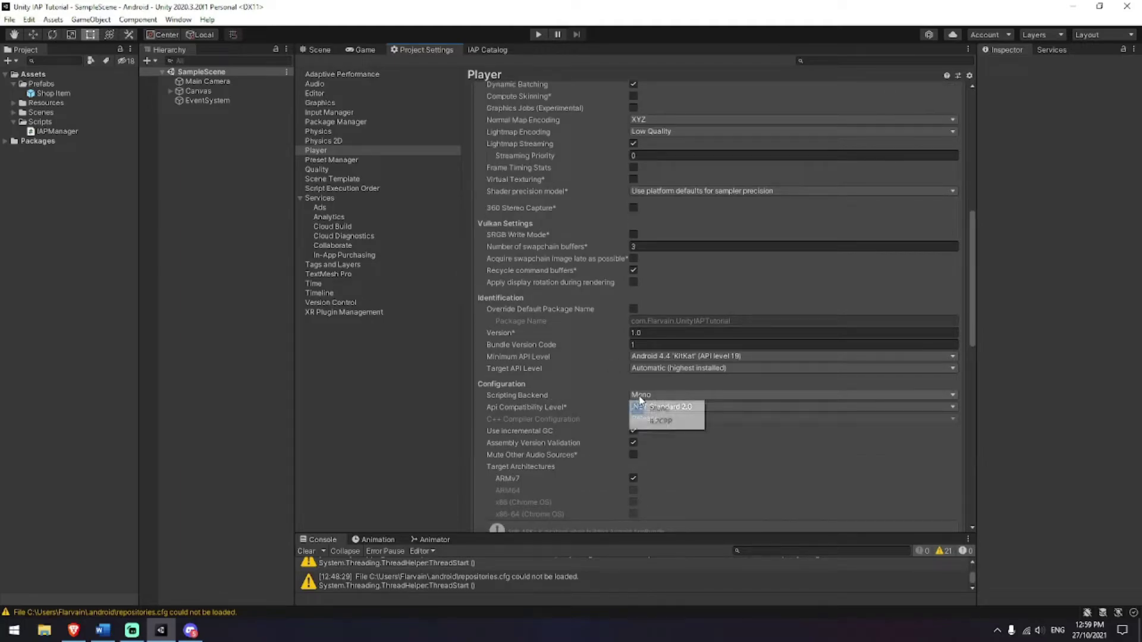
left_click(673, 423)
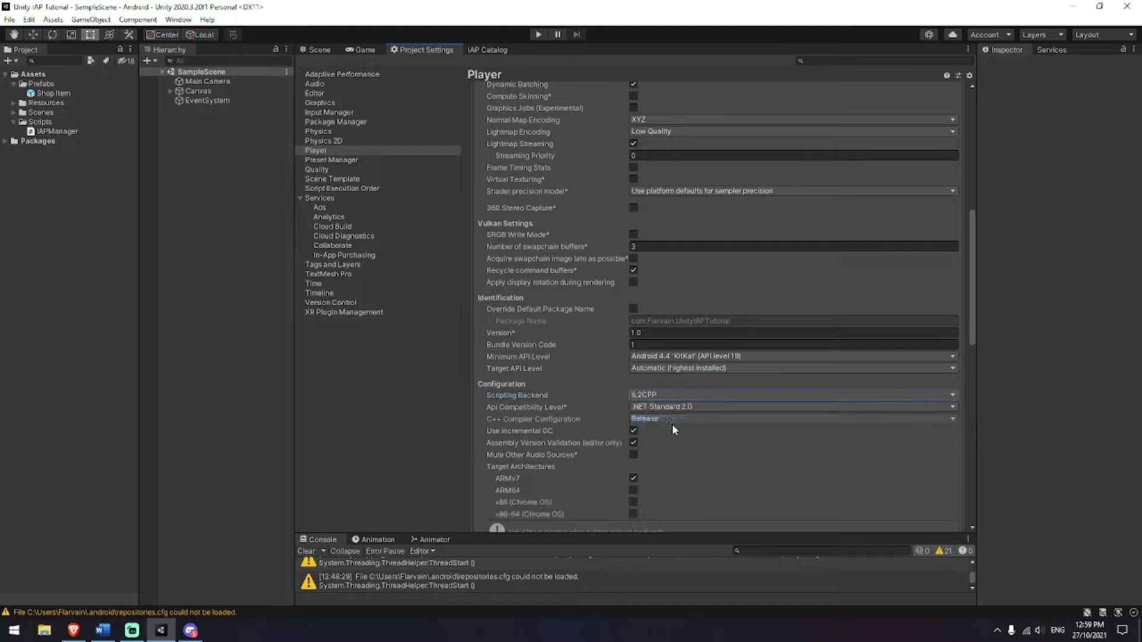
scroll(671, 425, "down", 2)
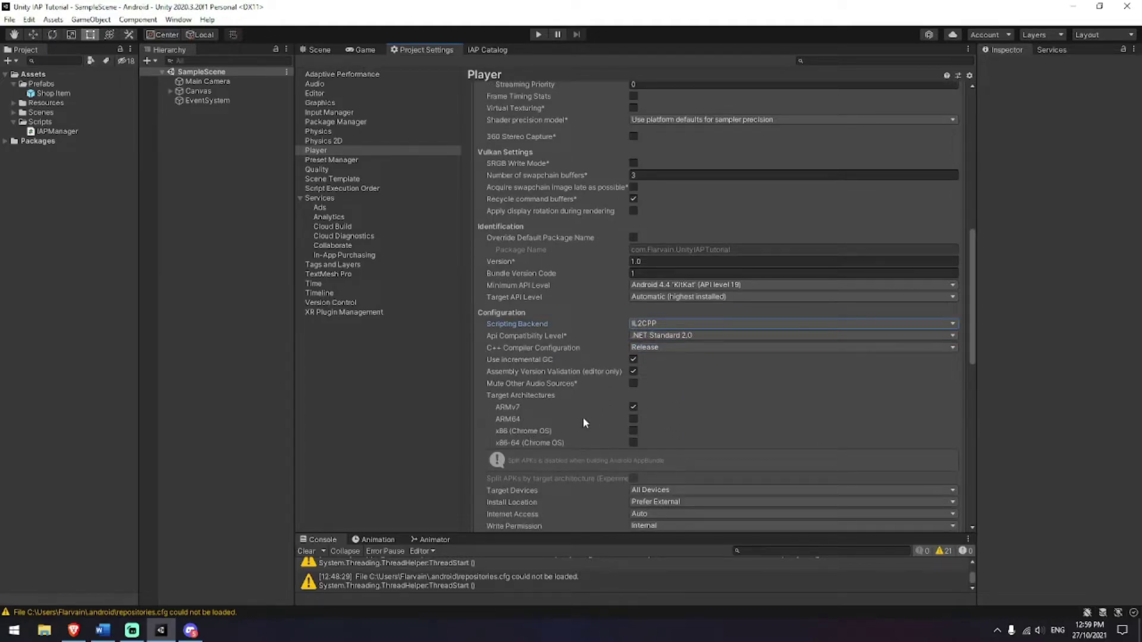
left_click(633, 419)
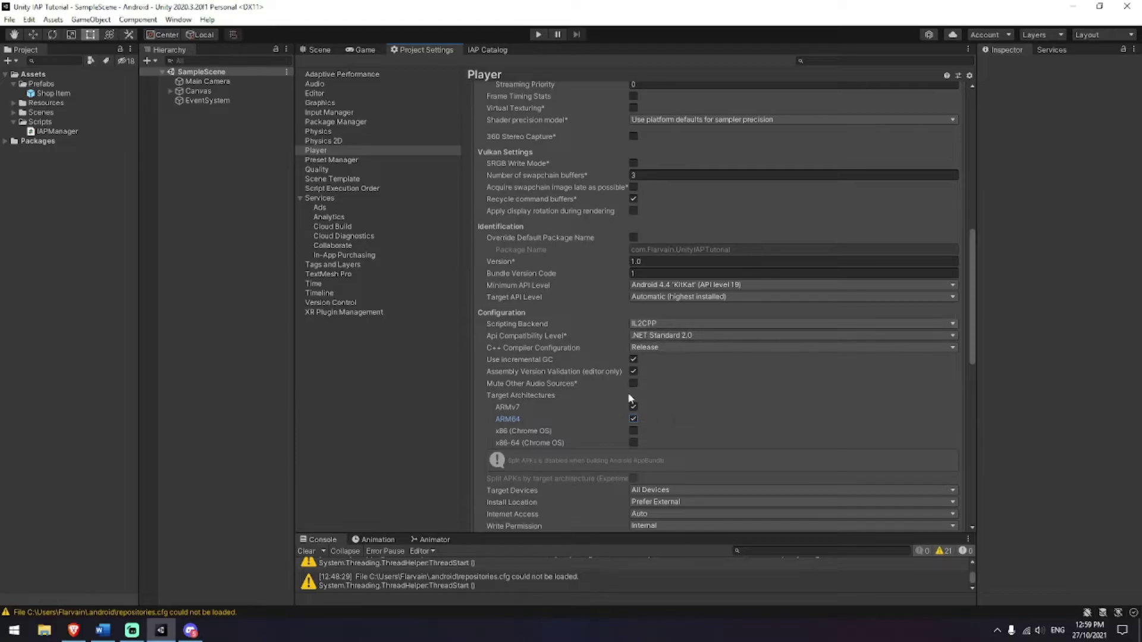
Start an Android build from Build Settings and create a Versions folder for it
left_click(13, 20)
left_click(47, 162)
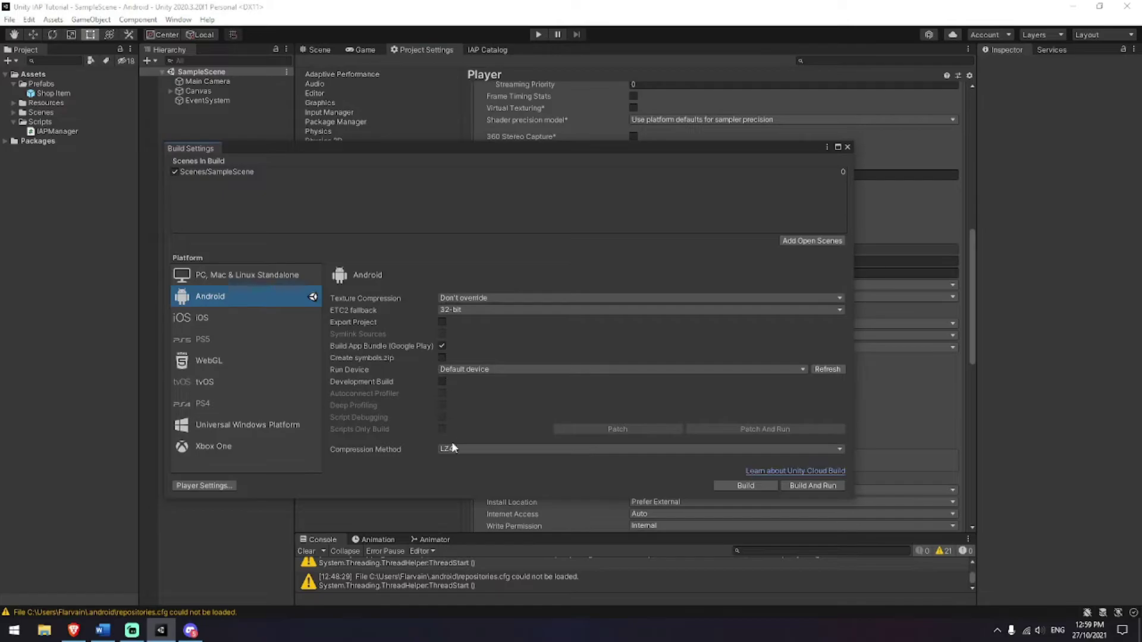
left_click(731, 486)
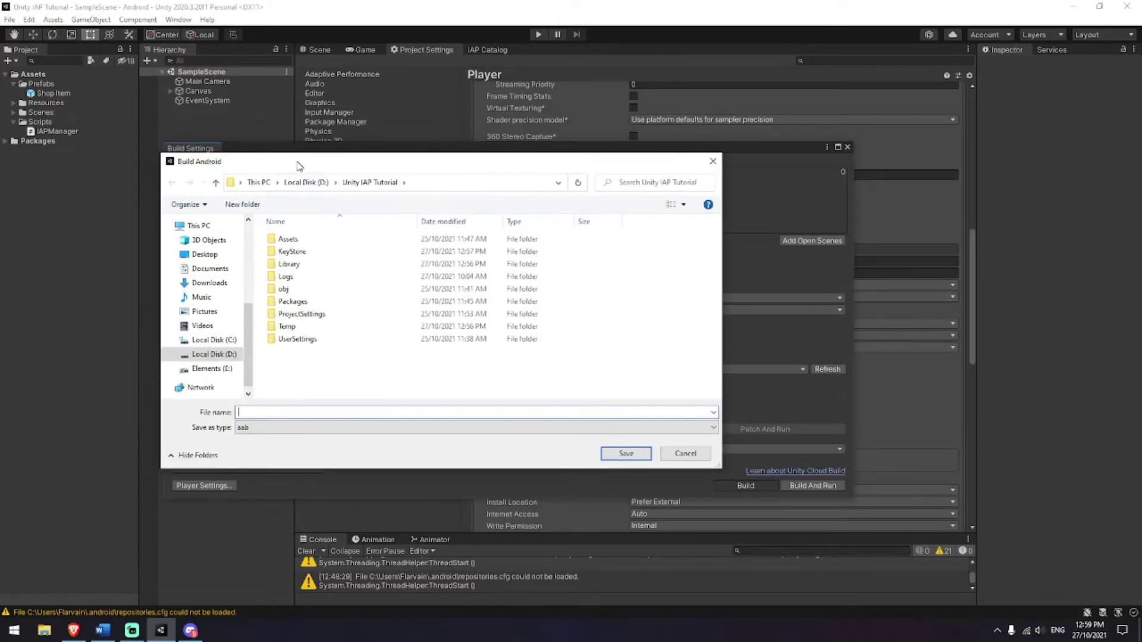
left_click_drag(241, 132, 297, 162)
right_click(308, 355)
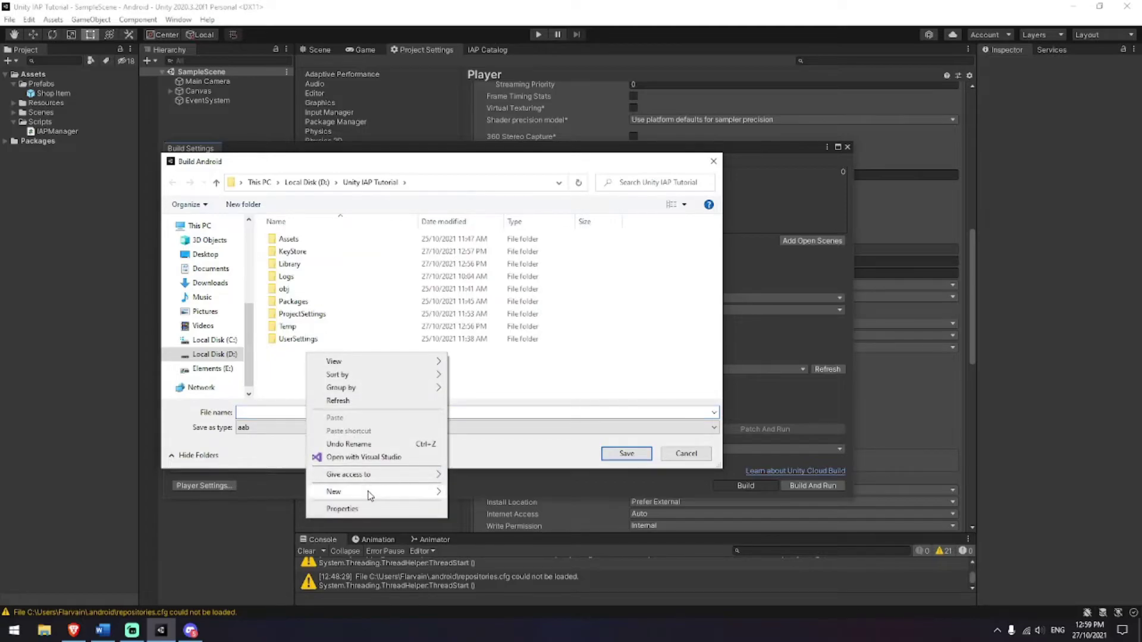
mouse_move(369, 492)
left_click(491, 493)
type("Versions")
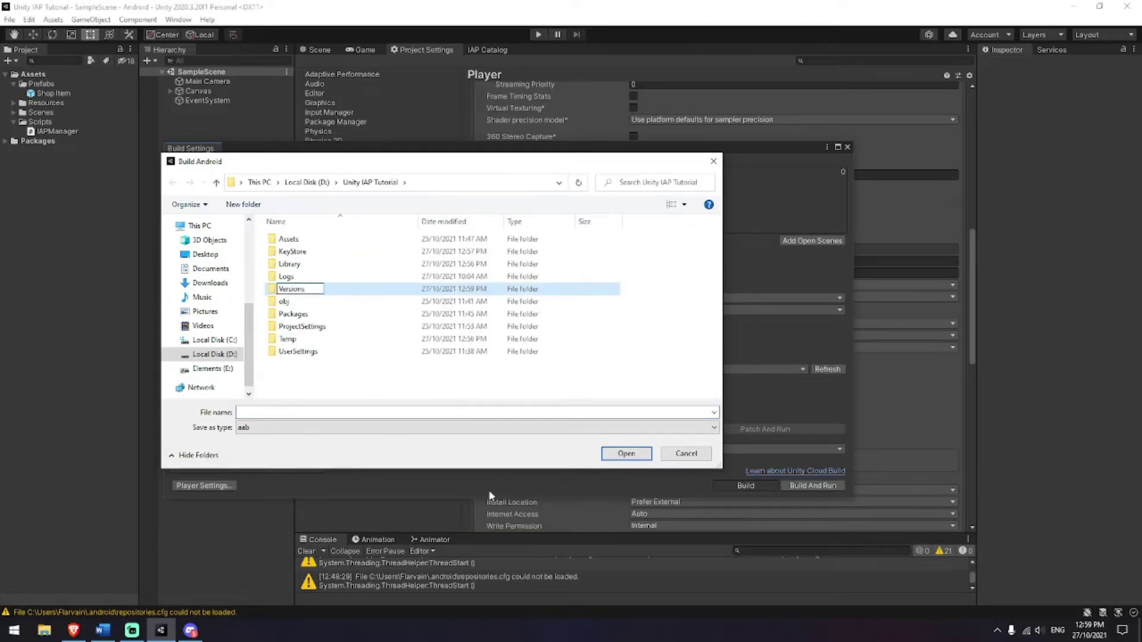
key("Return")
key("Return")
Save the build as Tutorial Version 1 and return to the Play Console
type("Tutorial")
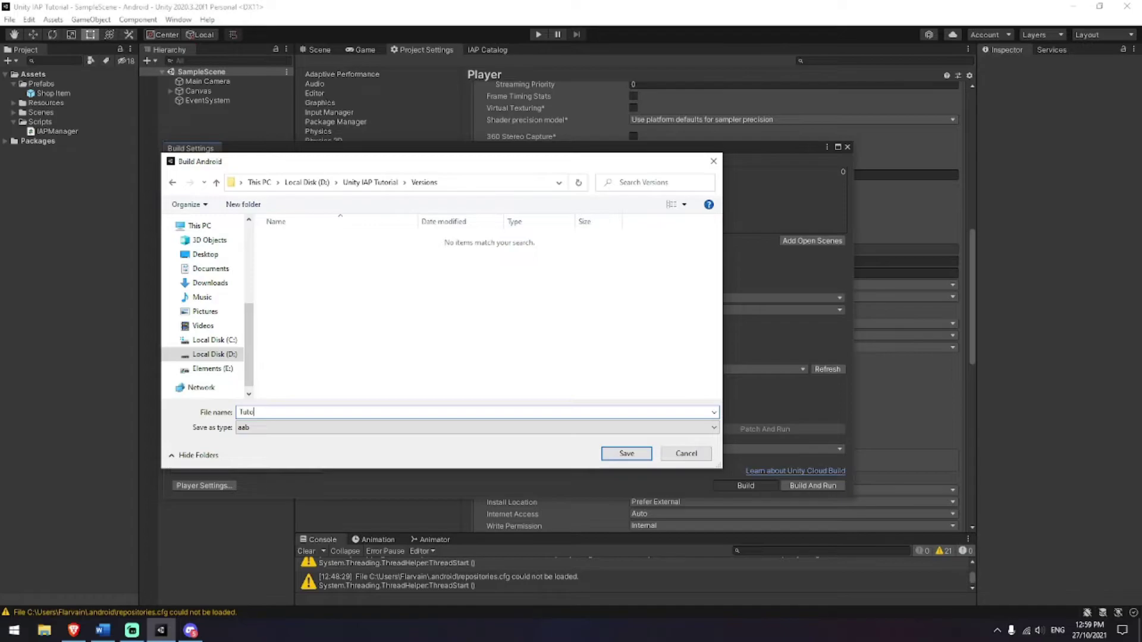
type(" Version 1")
left_click(627, 454)
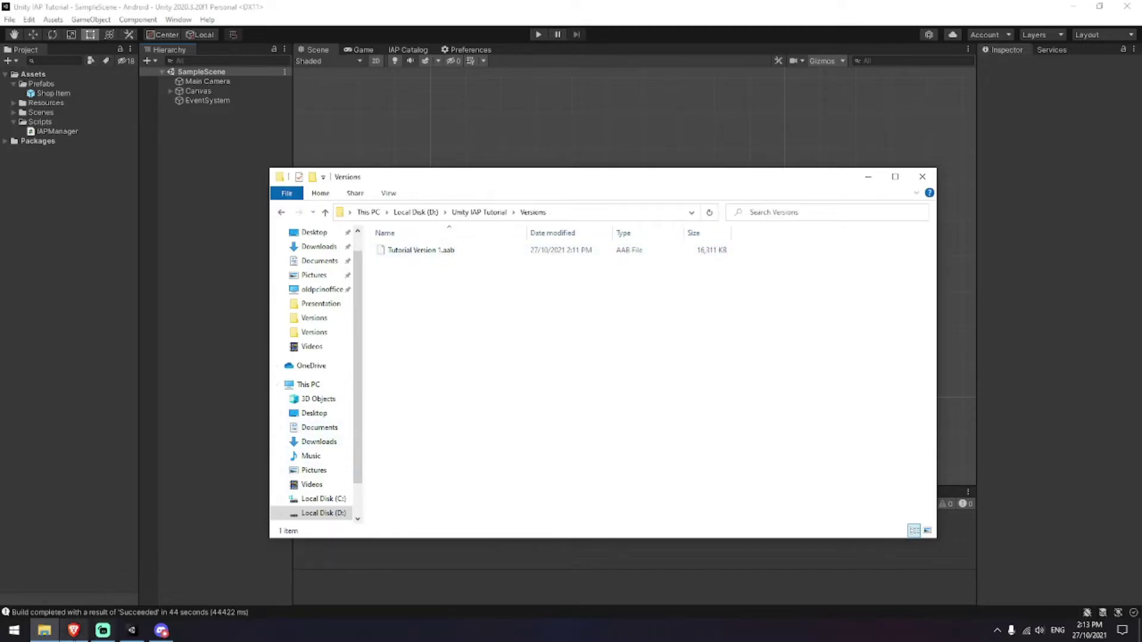
left_click(73, 632)
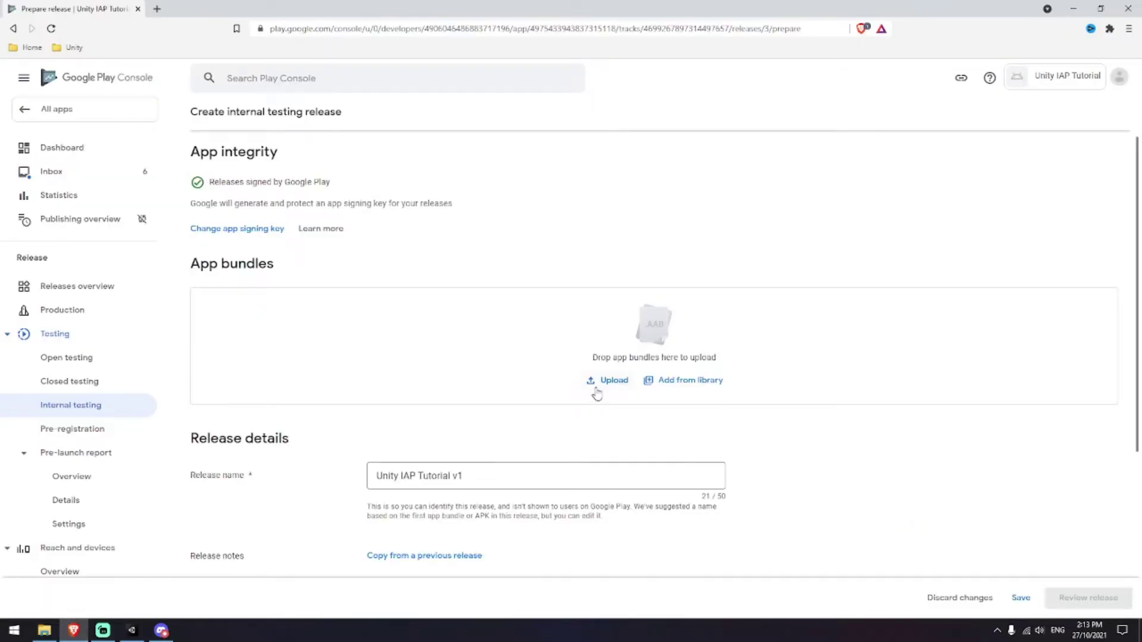
Upload Tutorial Version 1.aab to the internal testing release and scroll down to the release notes
left_click(595, 381)
left_click(623, 205)
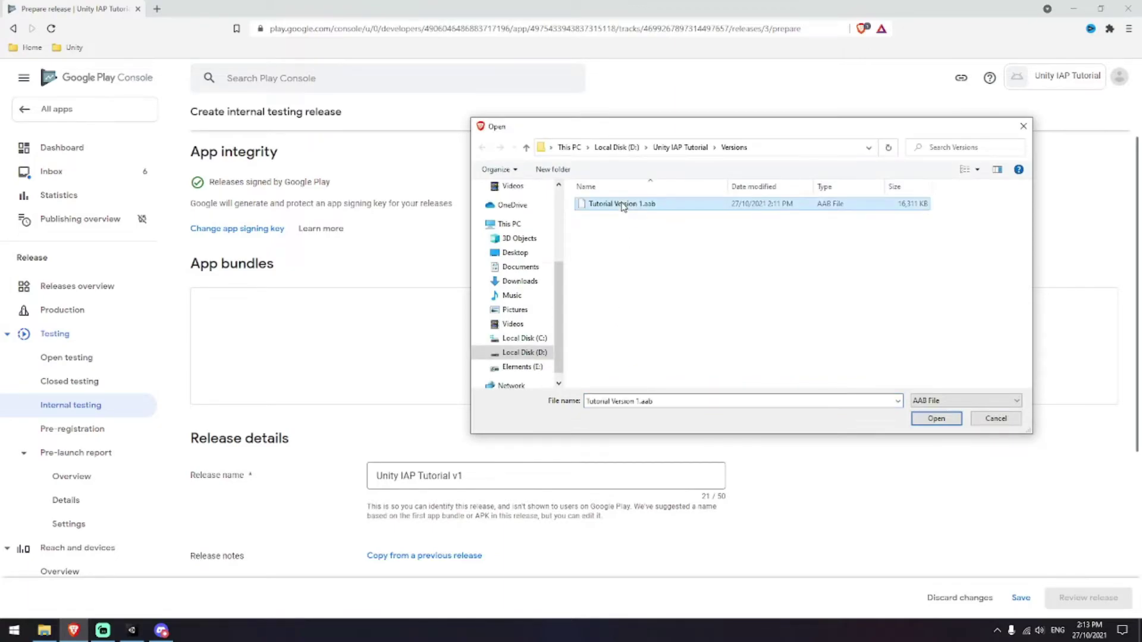
left_click(936, 419)
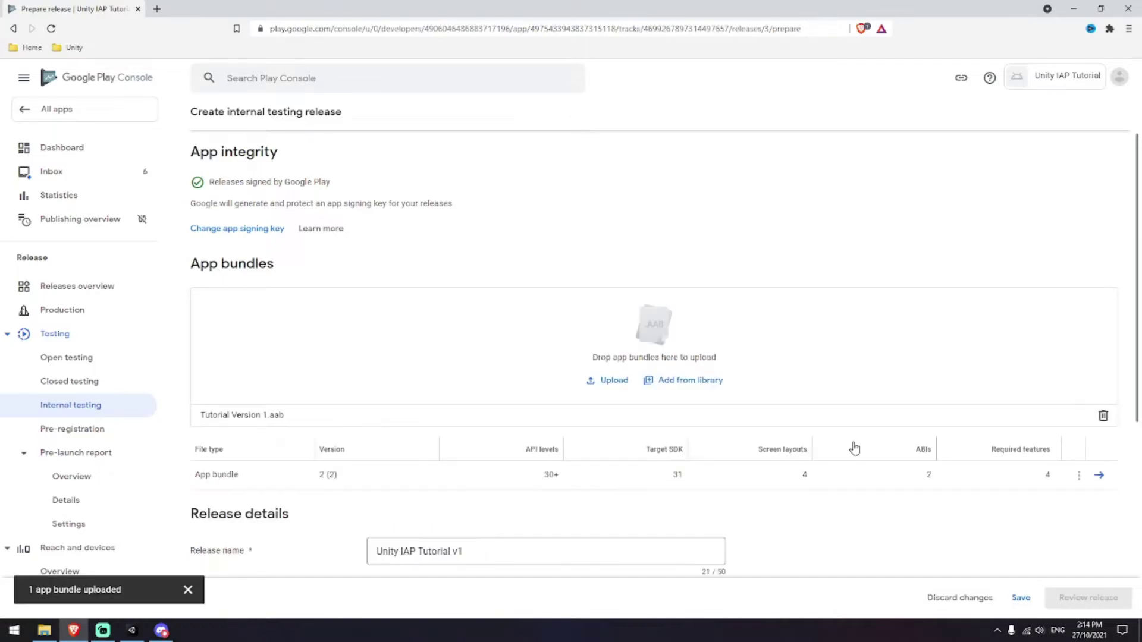
scroll(815, 368, "down", 1)
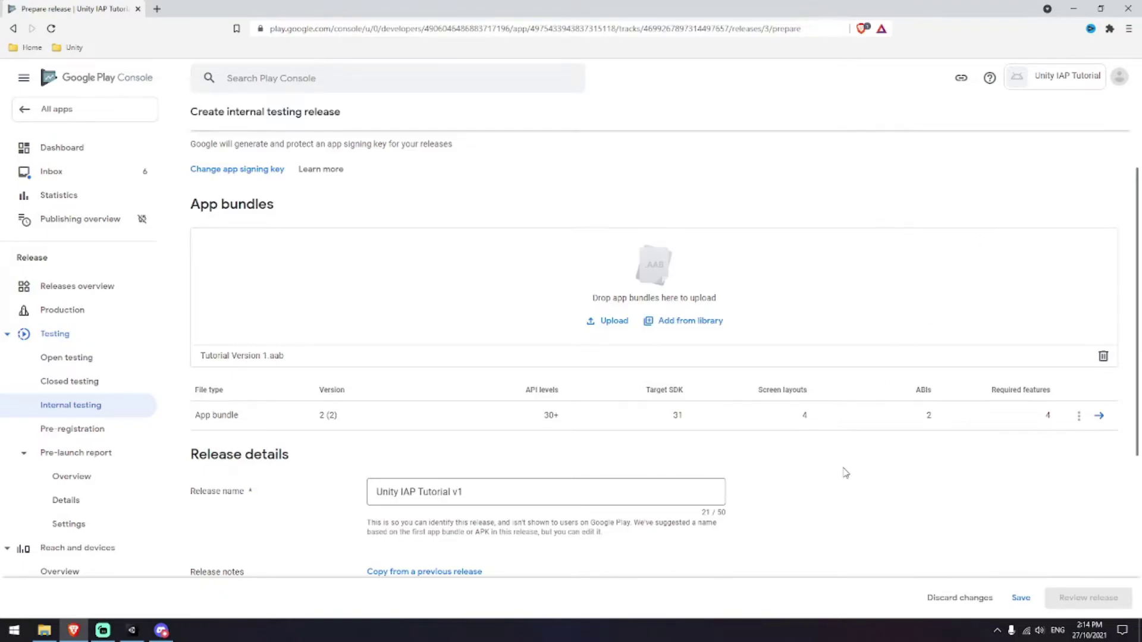
scroll(845, 471, "down", 5)
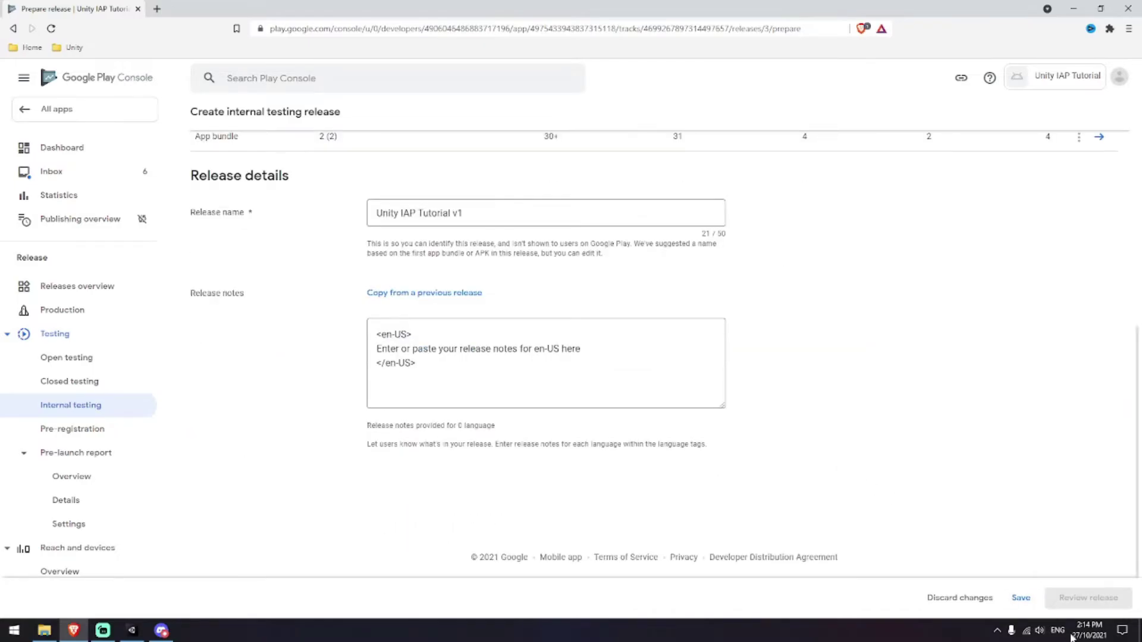
Save the draft release, go to Review release, and expand the error details
left_click(1020, 598)
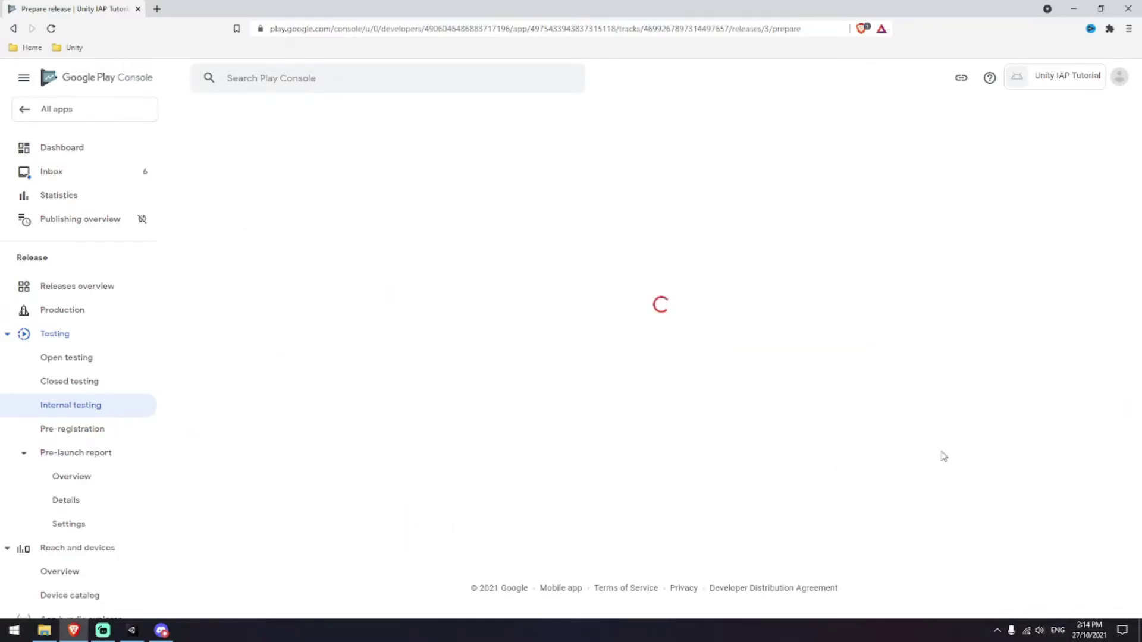
scroll(862, 406, "down", 1)
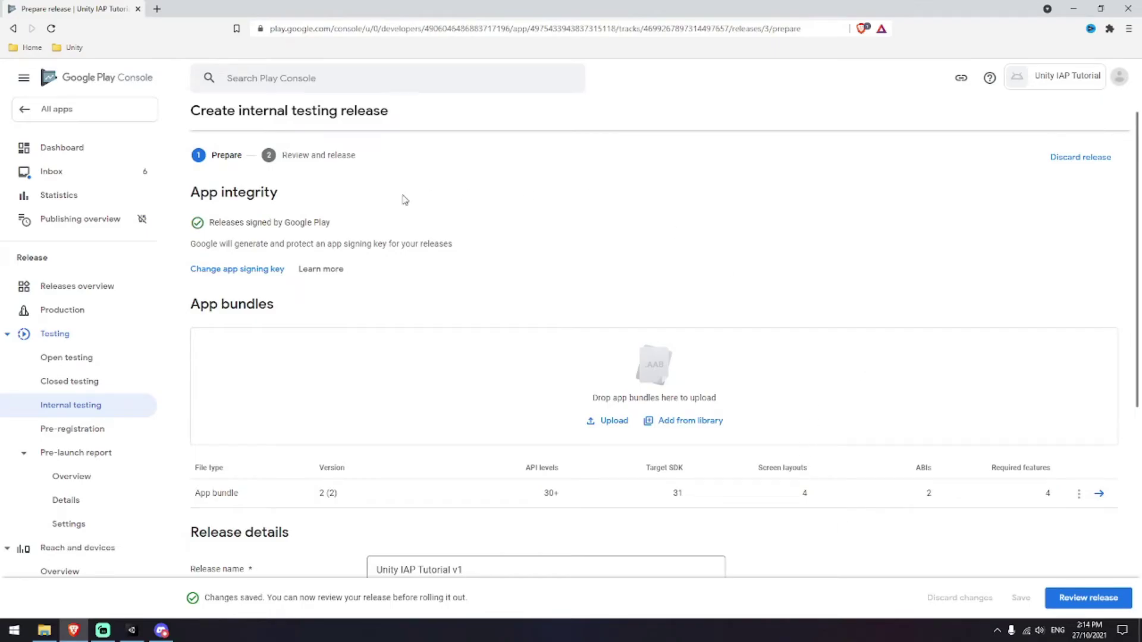
scroll(836, 431, "down", 1)
left_click(1088, 597)
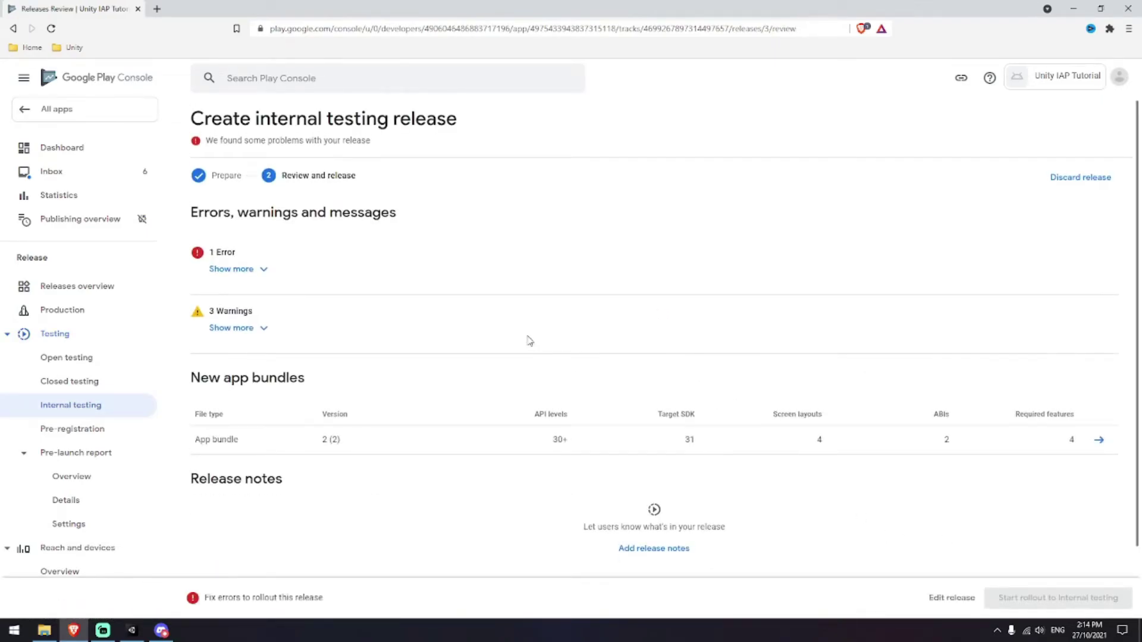
left_click(270, 276)
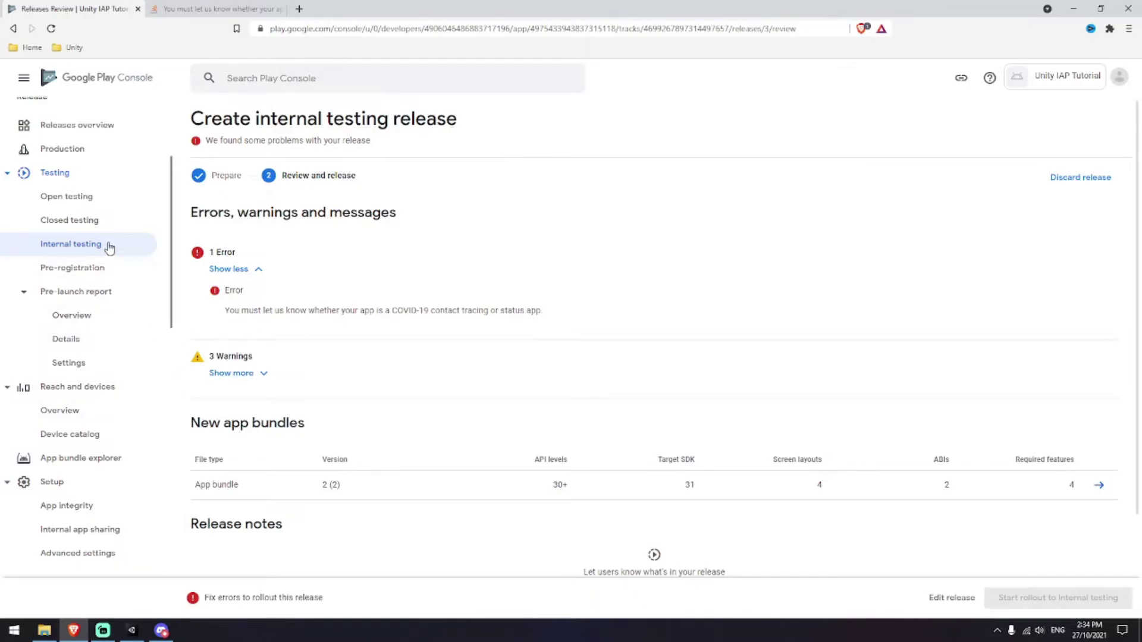
scroll(116, 320, "down", 5)
scroll(99, 339, "down", 9)
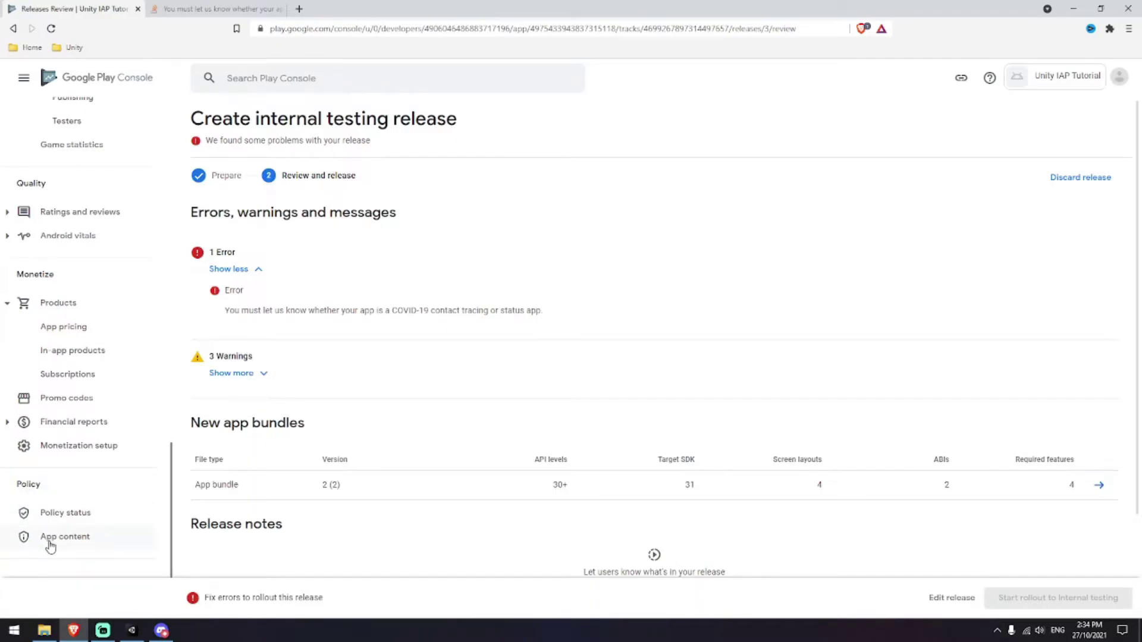
In App content, declare the app is not a publicly available COVID-19 app and save
left_click(50, 541)
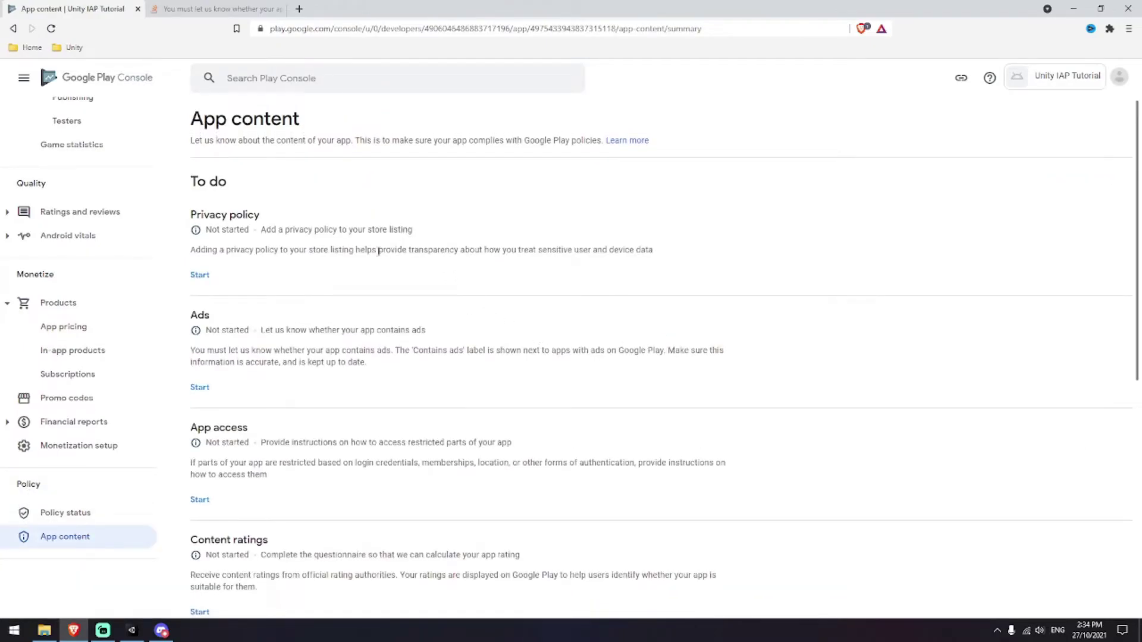
scroll(351, 339, "down", 7)
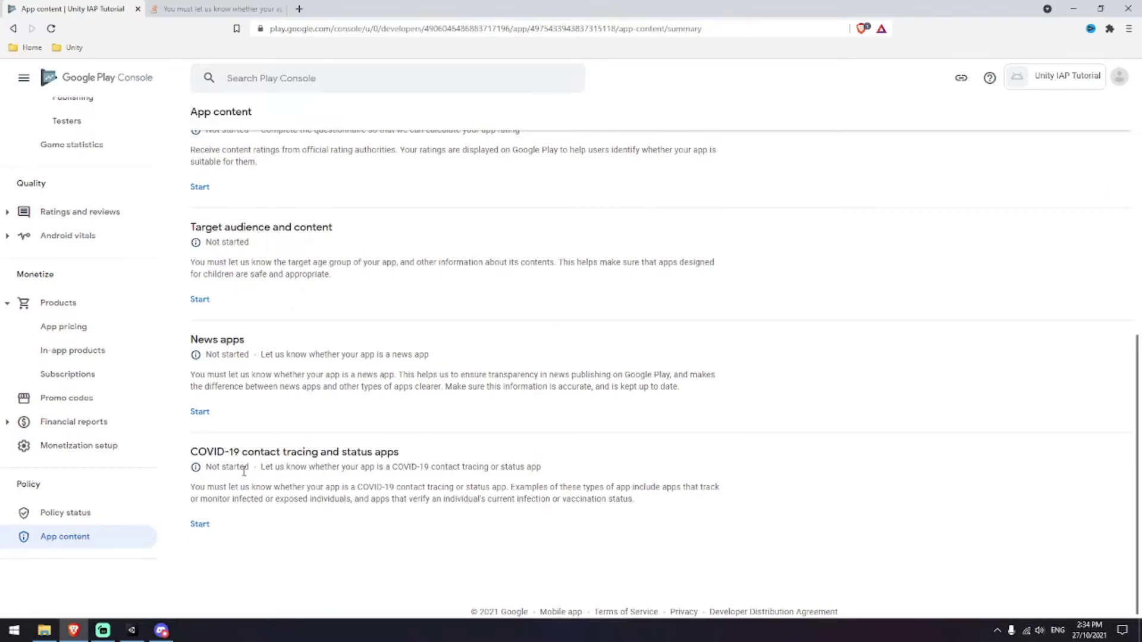
left_click(206, 526)
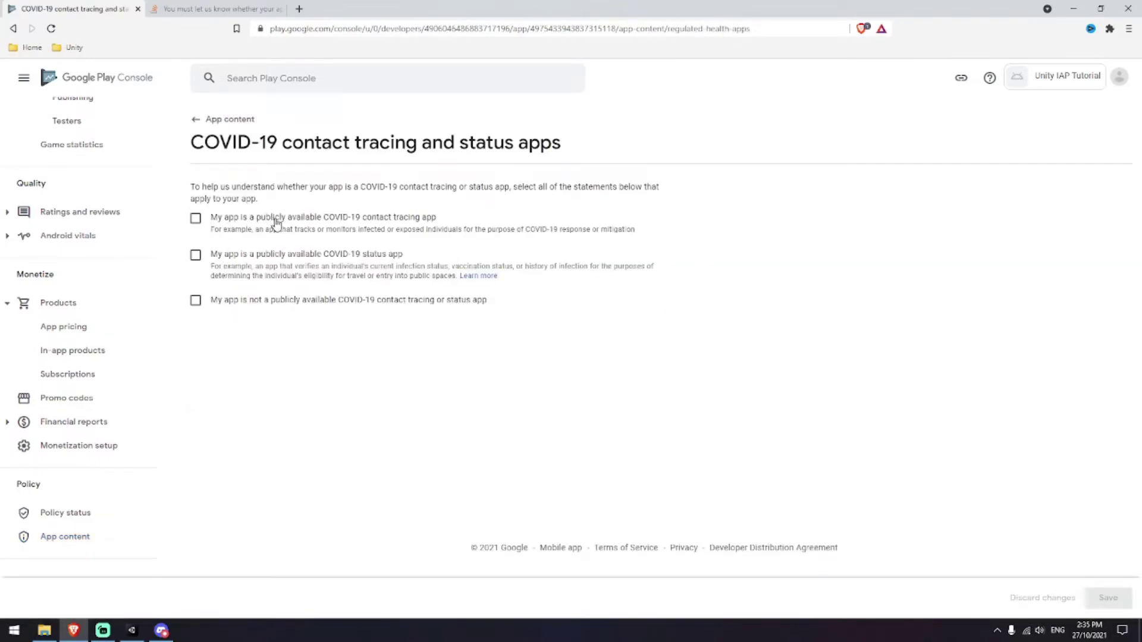
left_click(196, 300)
left_click(1095, 601)
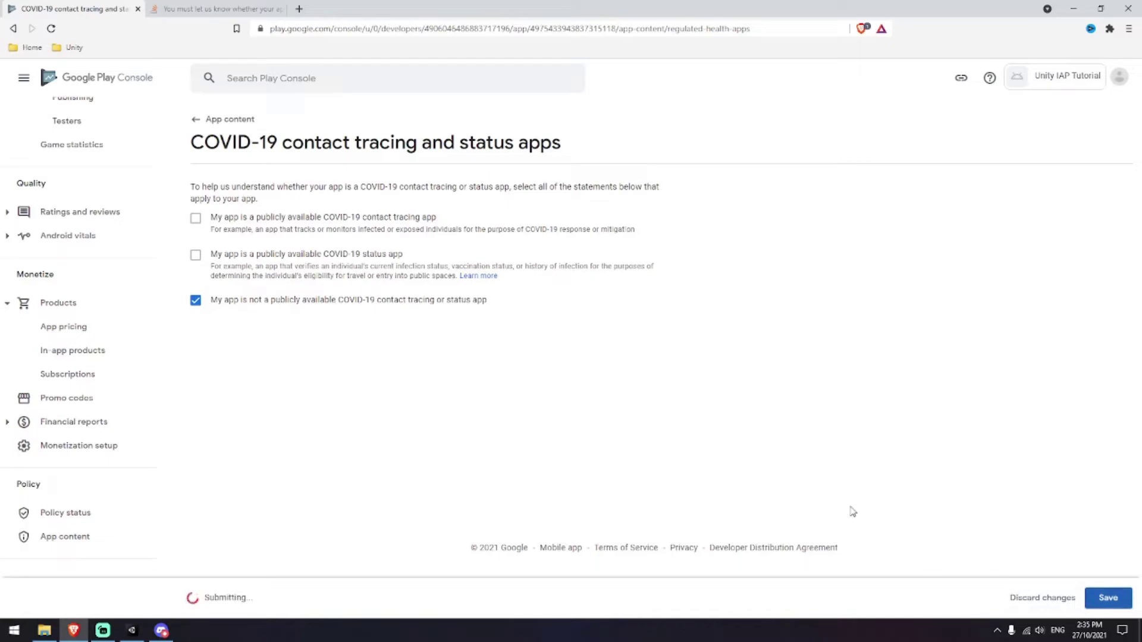
scroll(112, 379, "up", 10)
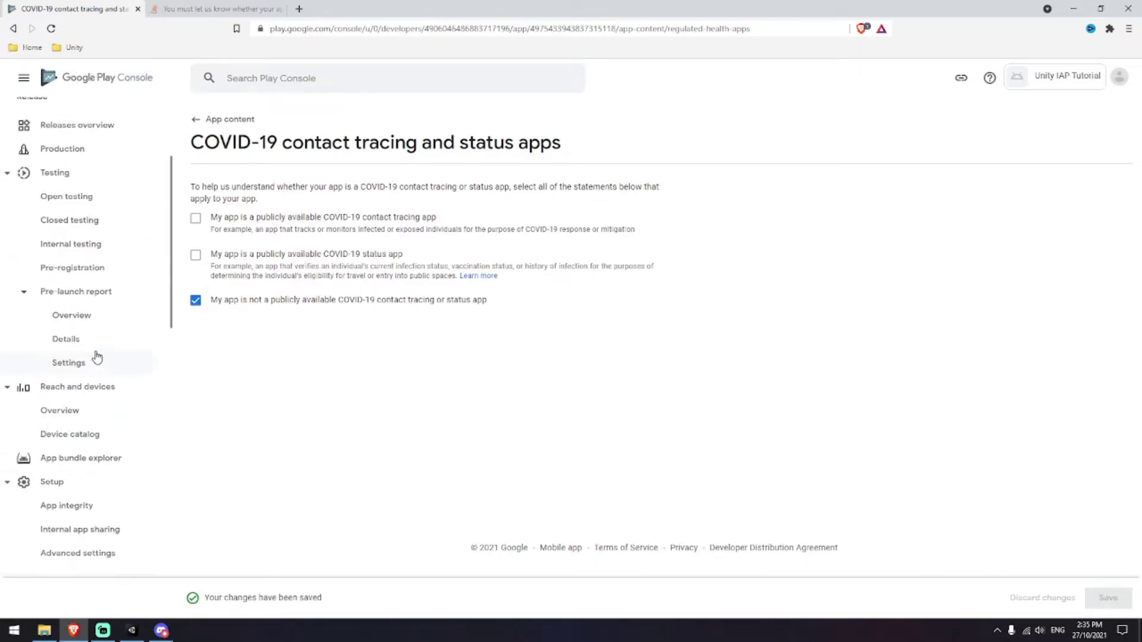
Edit and review the draft release again, then start the rollout to internal testing
left_click(69, 405)
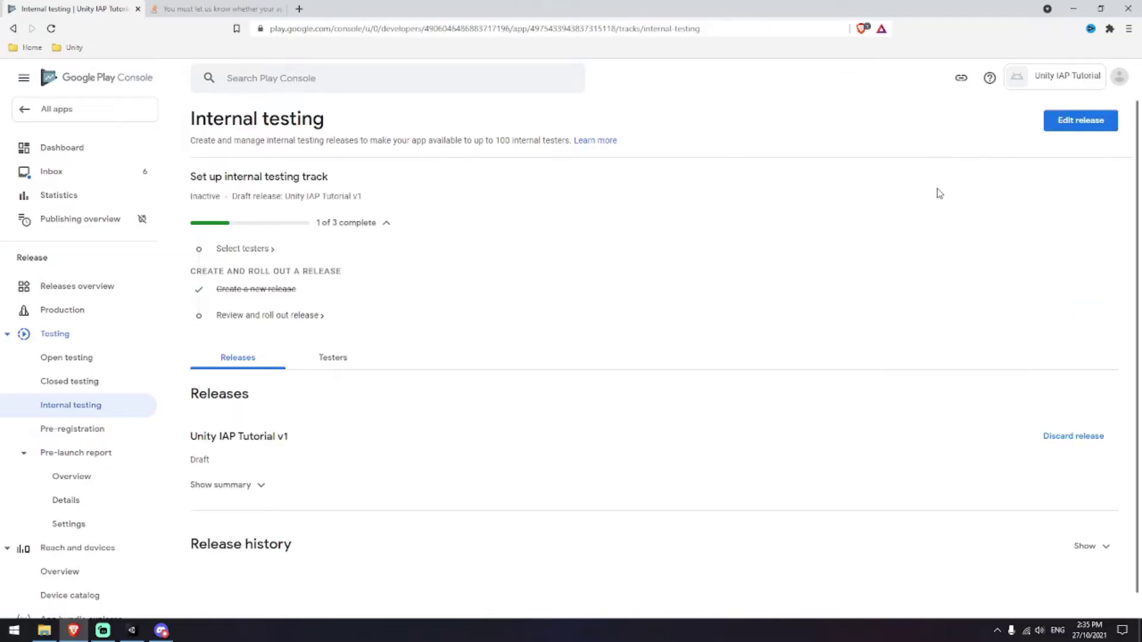
left_click(1079, 126)
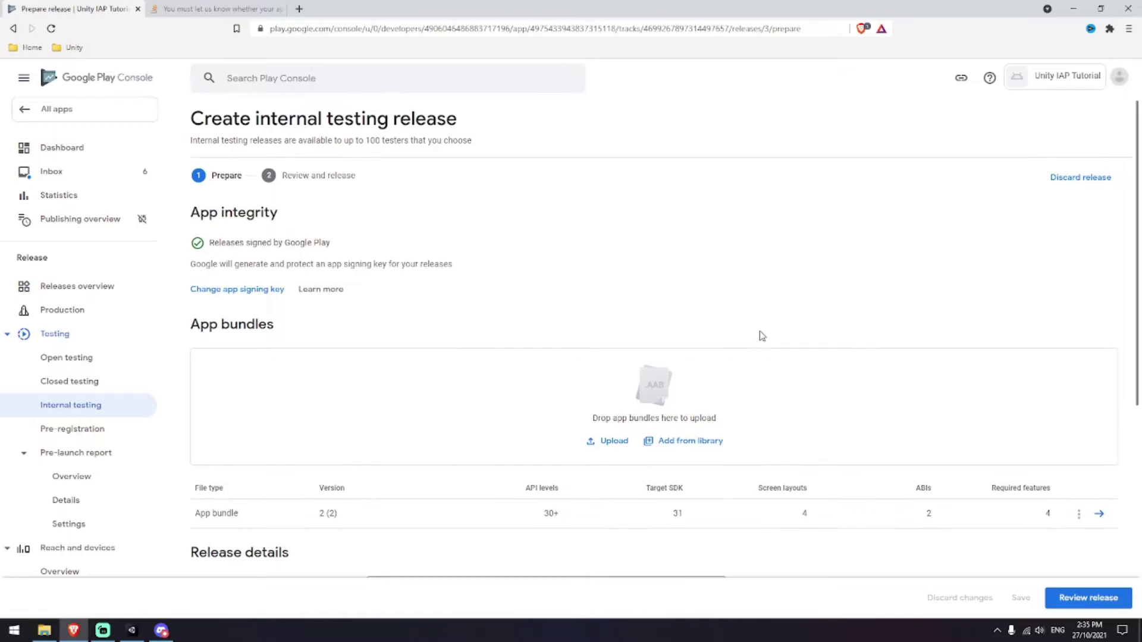
scroll(773, 369, "down", 5)
left_click(1071, 600)
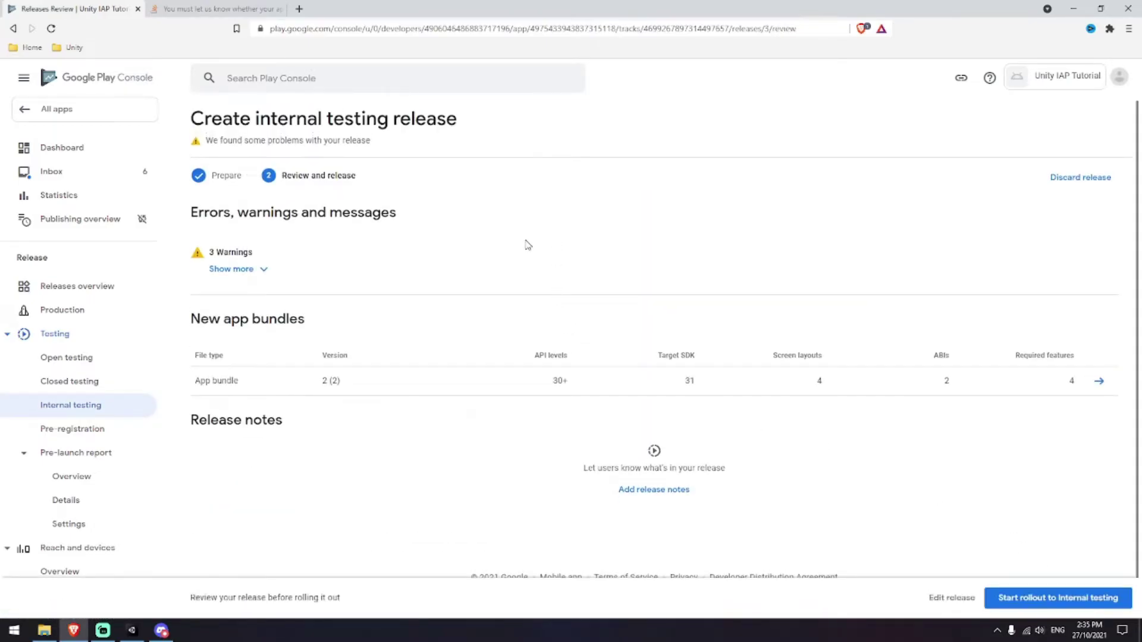
scroll(299, 188, "down", 1)
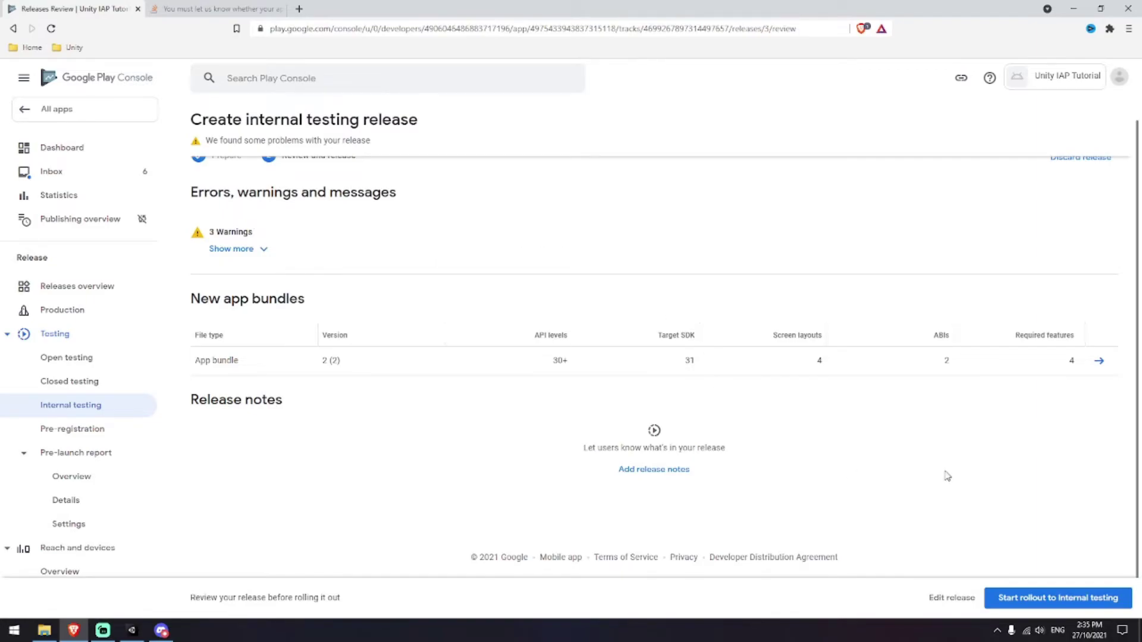
left_click(1031, 603)
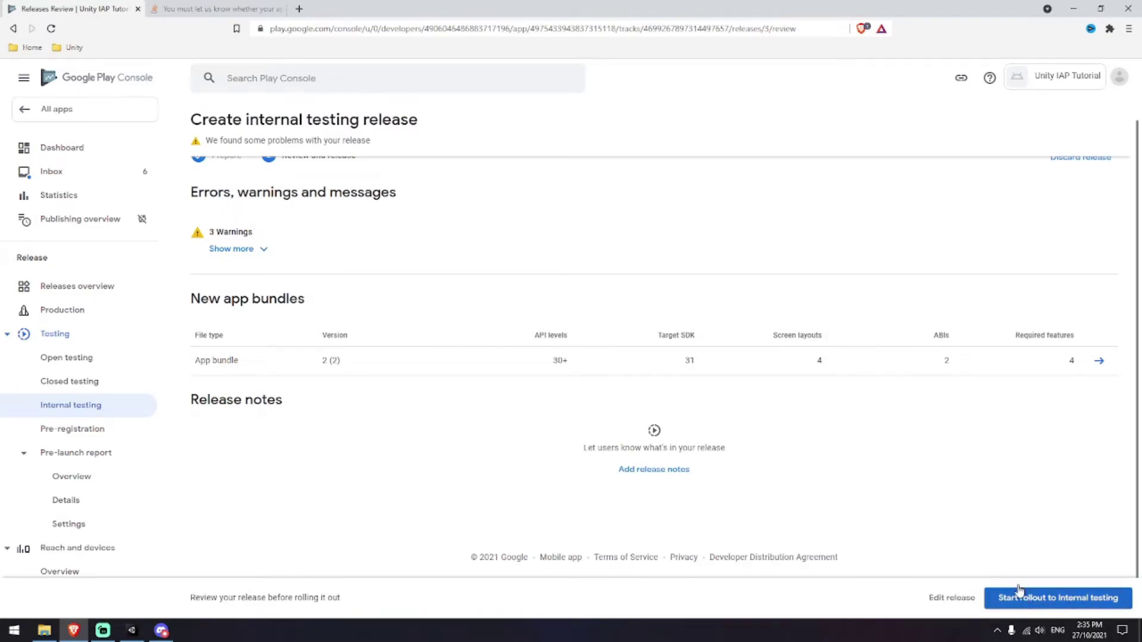
left_click(1016, 601)
left_click(654, 367)
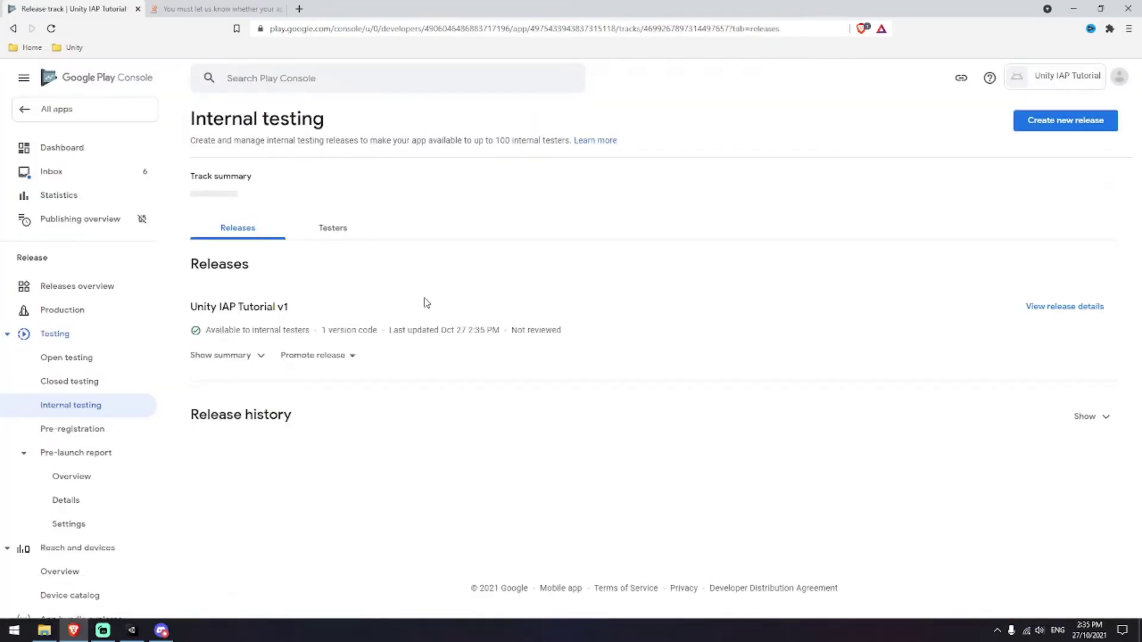
Tick the two-user tester list on the Testers tab and save the changes
left_click(312, 232)
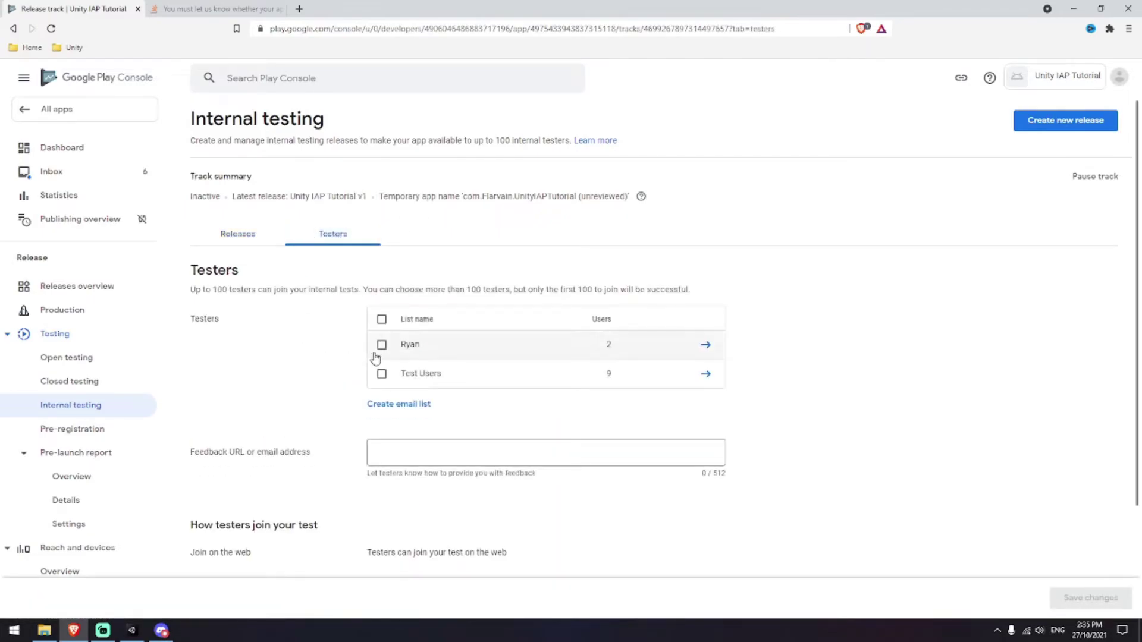
left_click(381, 346)
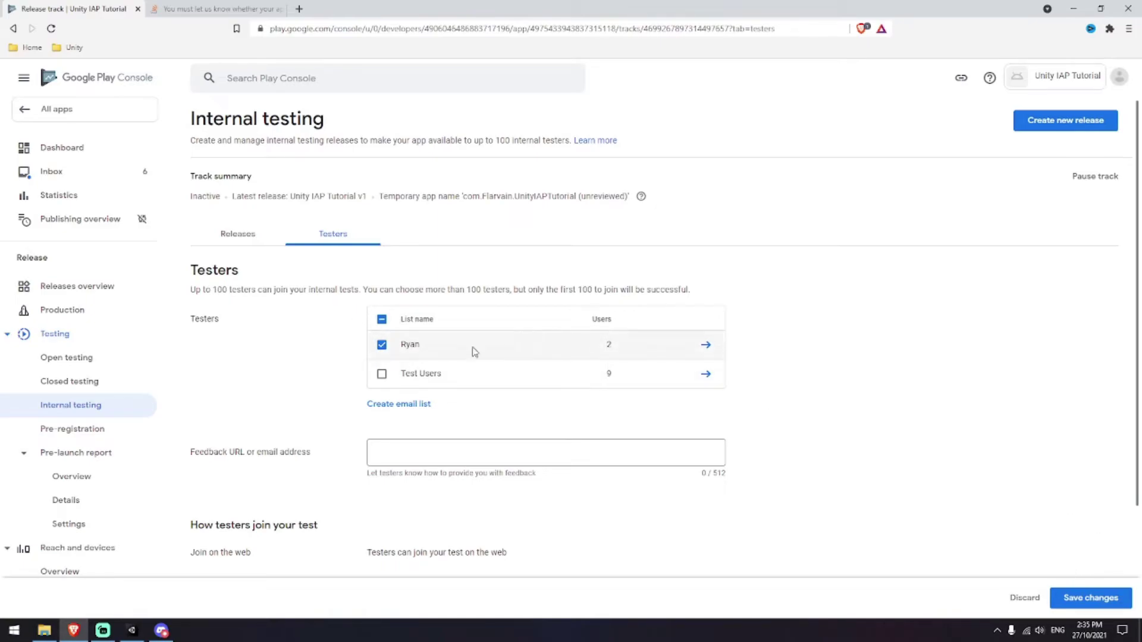
left_click(1091, 597)
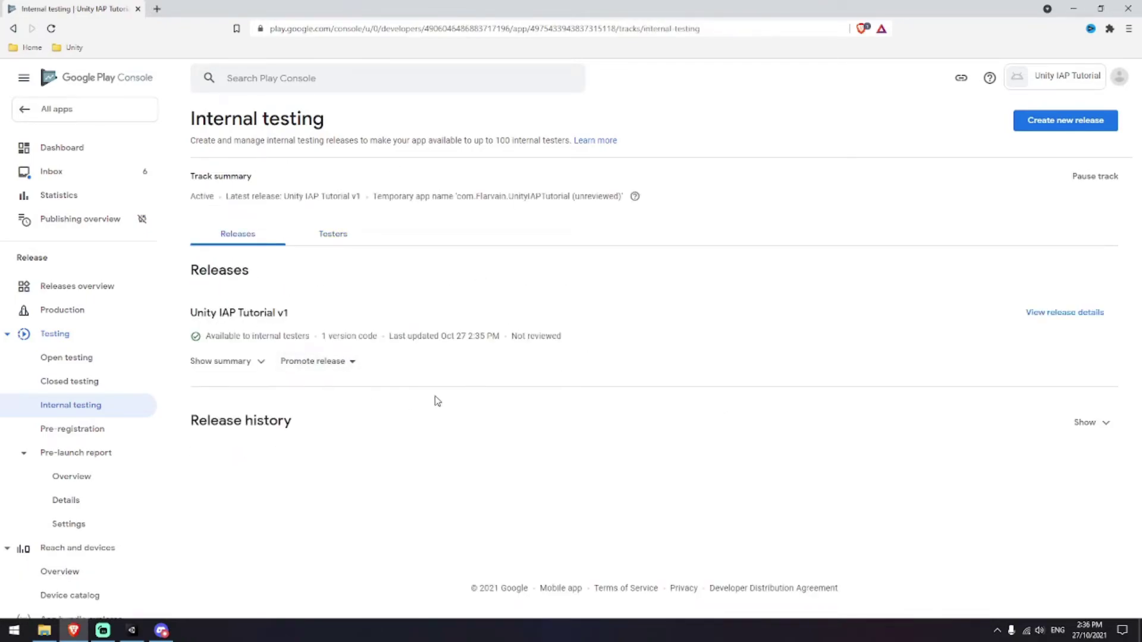
Open the In-app products list in Play Console
scroll(110, 378, "down", 12)
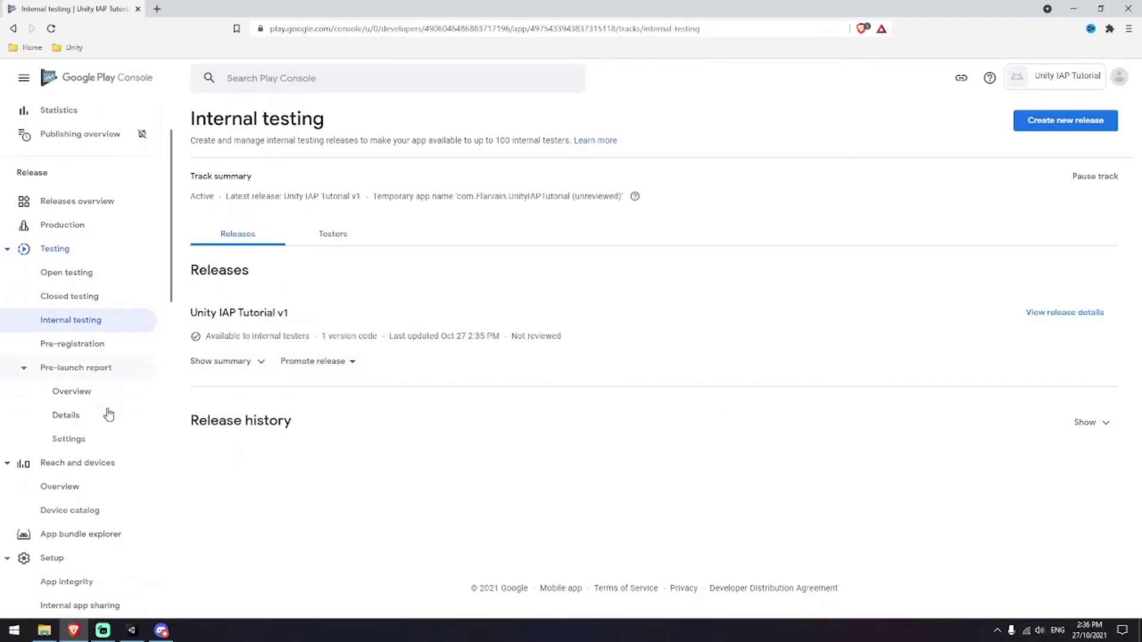
scroll(99, 392, "down", 3)
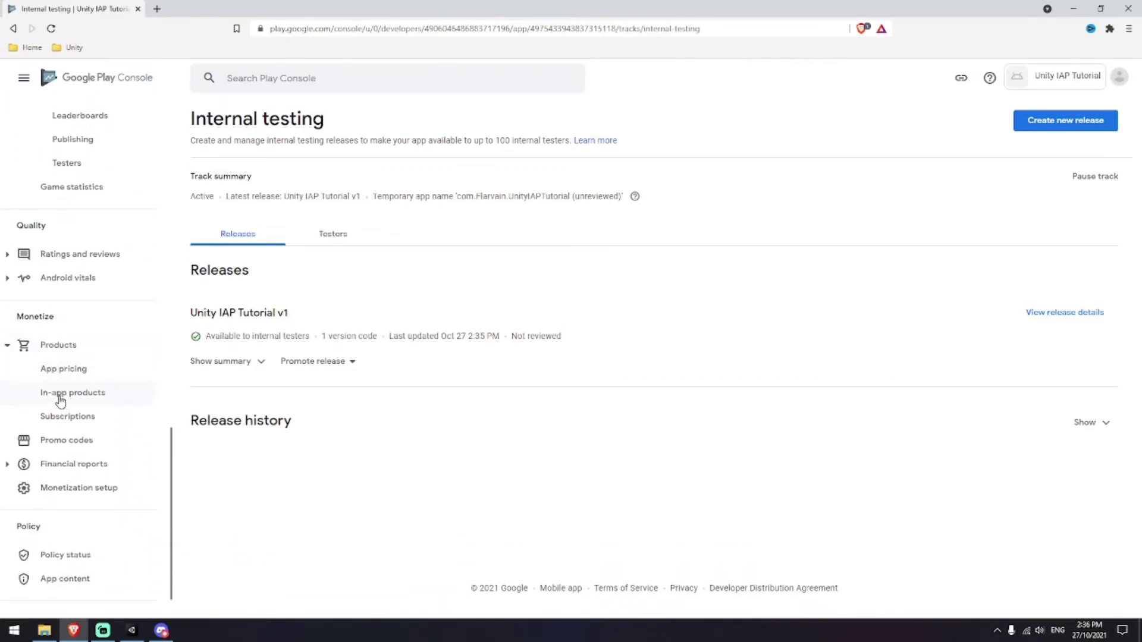
left_click(60, 395)
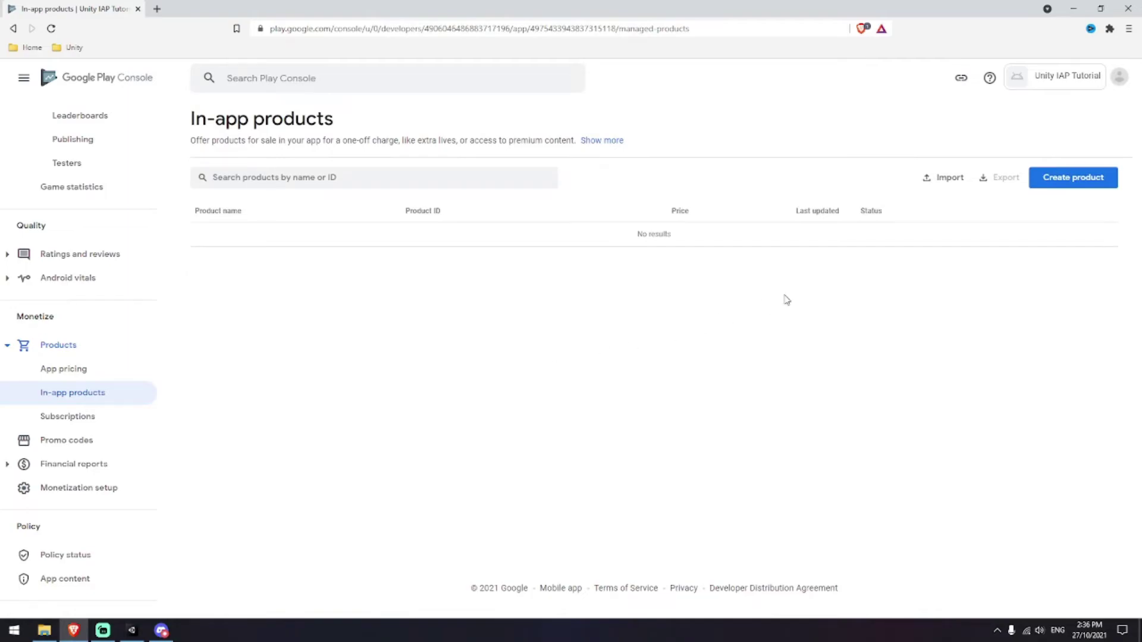
key("super+d")
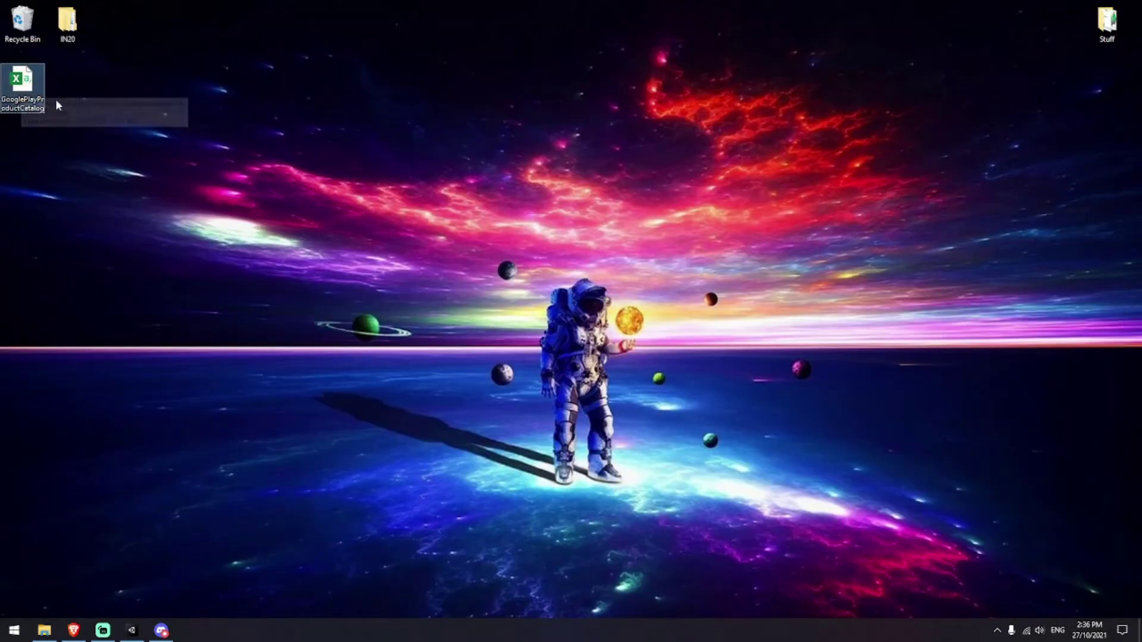
left_click(70, 634)
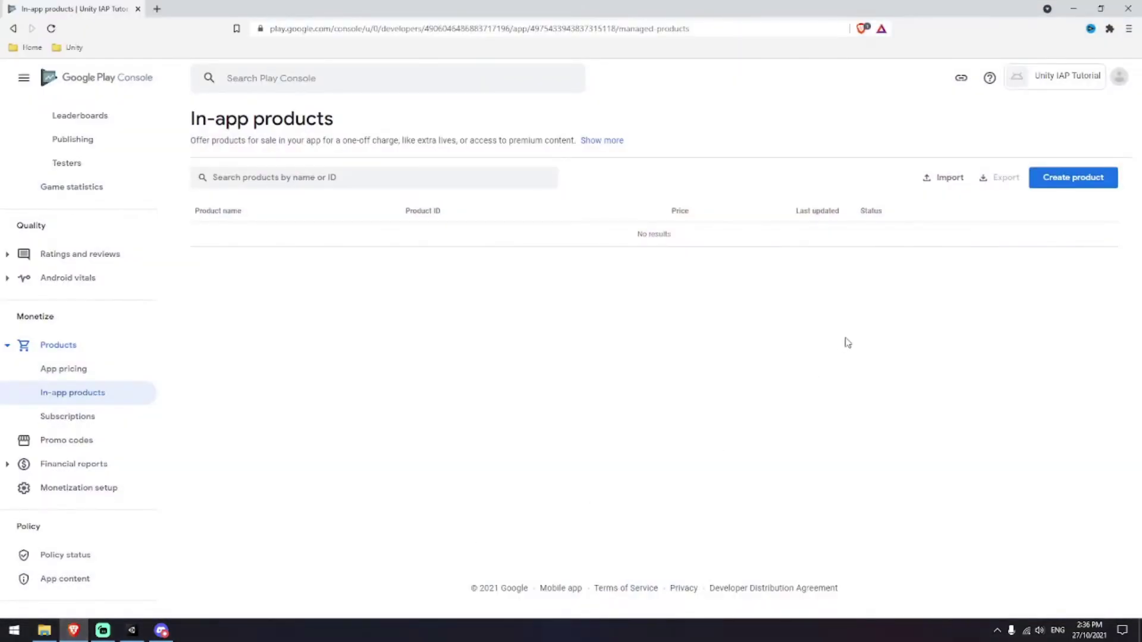
Import the products from GooglePlayProductCatalog.csv on the Desktop
left_click(934, 180)
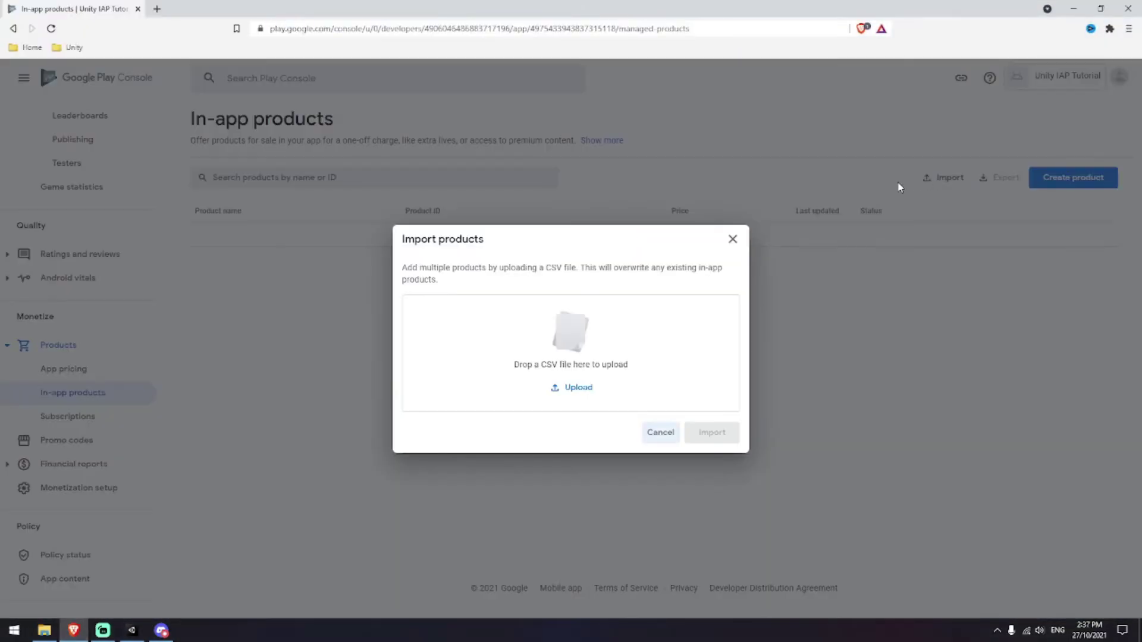
left_click(575, 388)
left_click(515, 252)
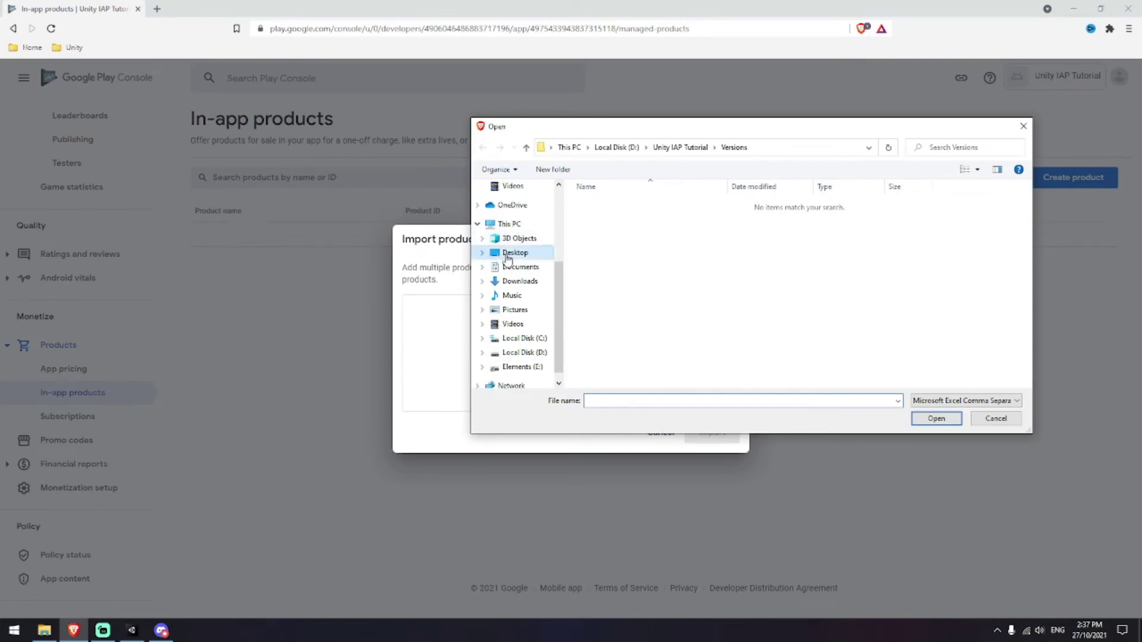
double_click(726, 216)
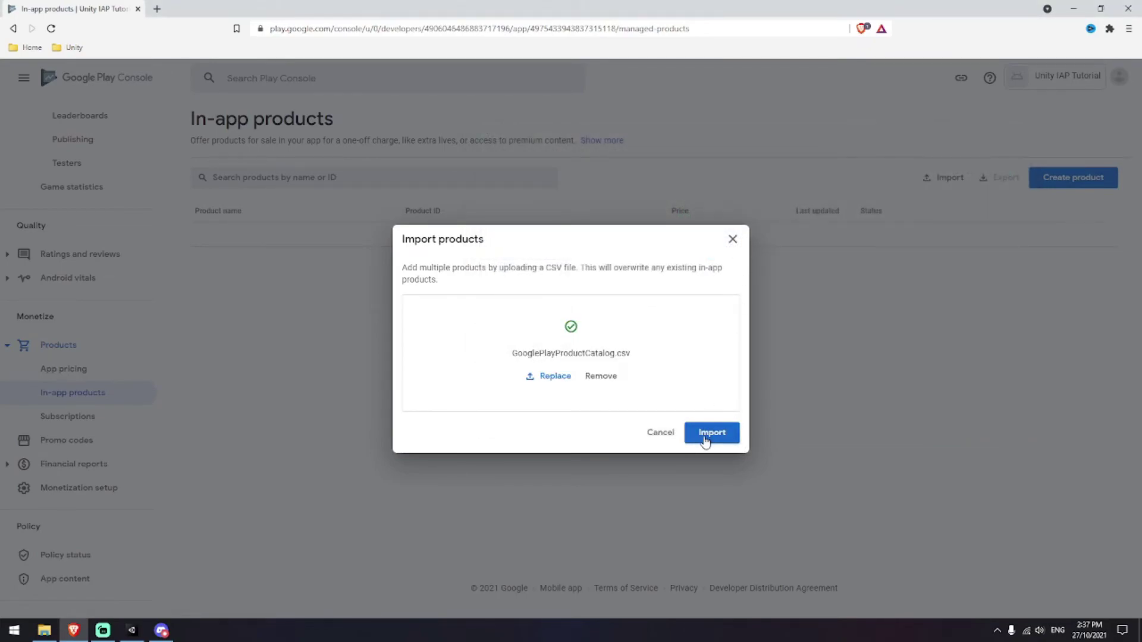
left_click(710, 434)
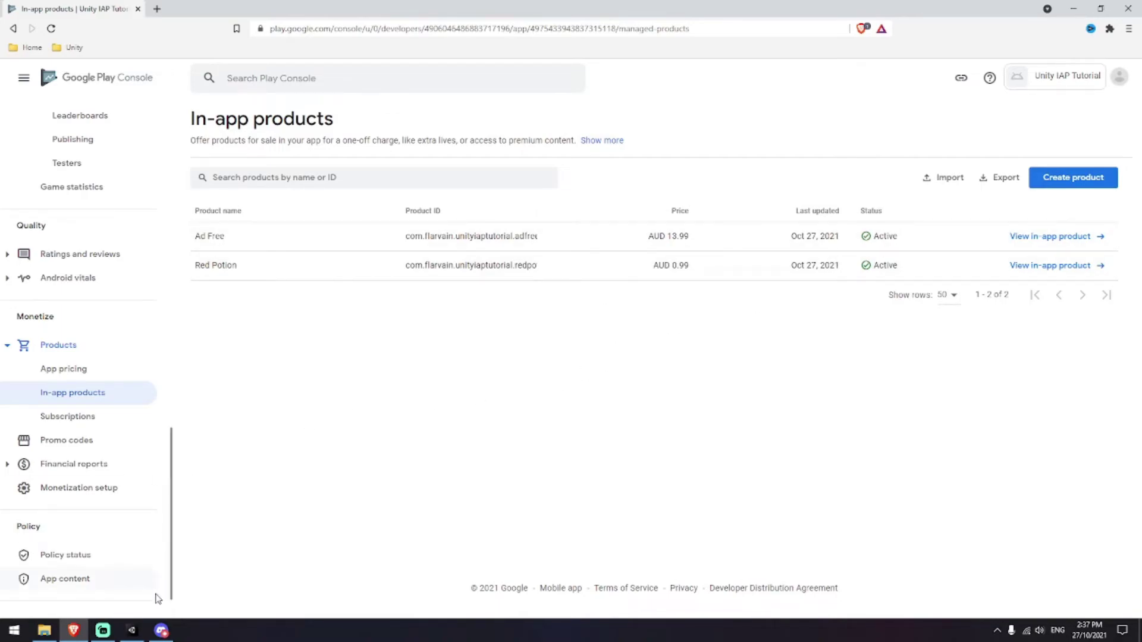
Check the Red Potion and Ad Free entries in Unity's IAP Catalog, then return to the browser
key("alt+Tab")
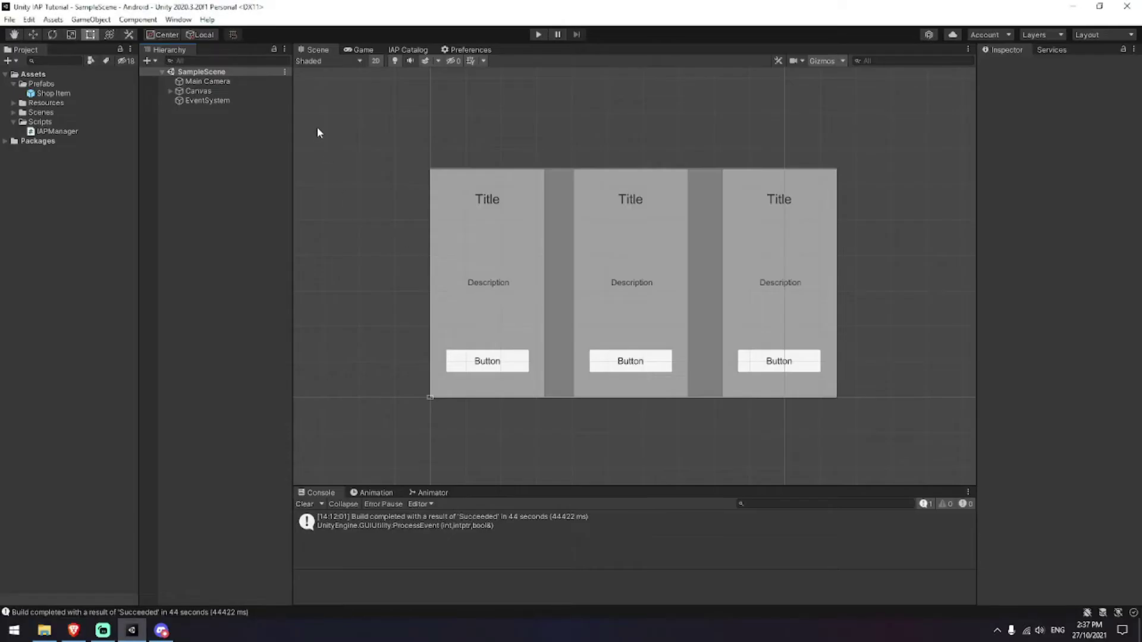
left_click(395, 49)
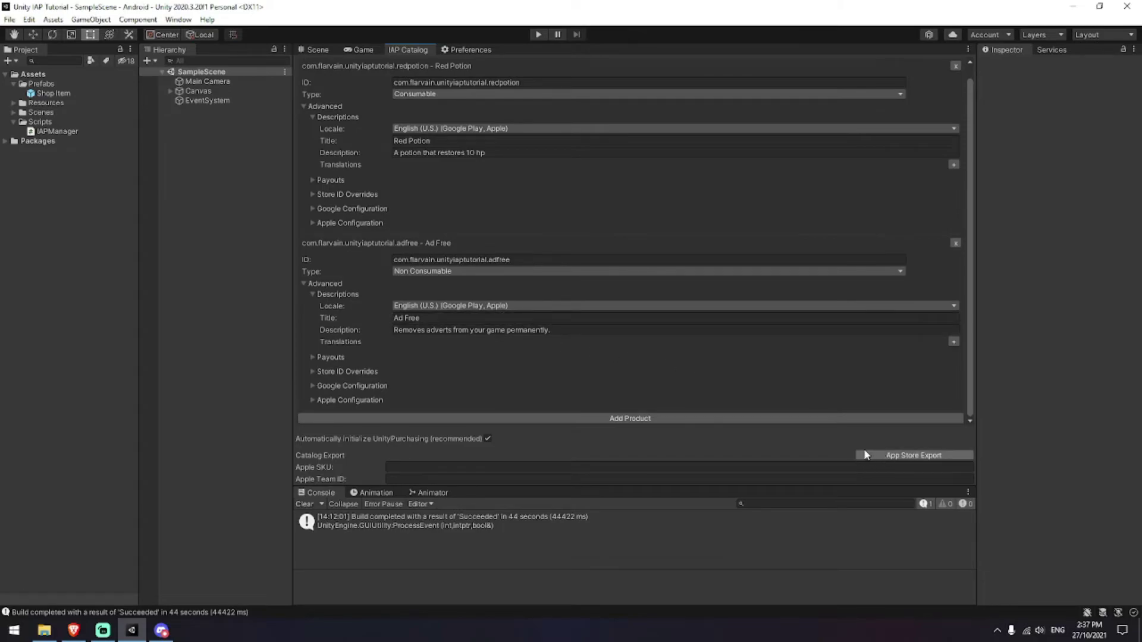
scroll(721, 104, "up", 2)
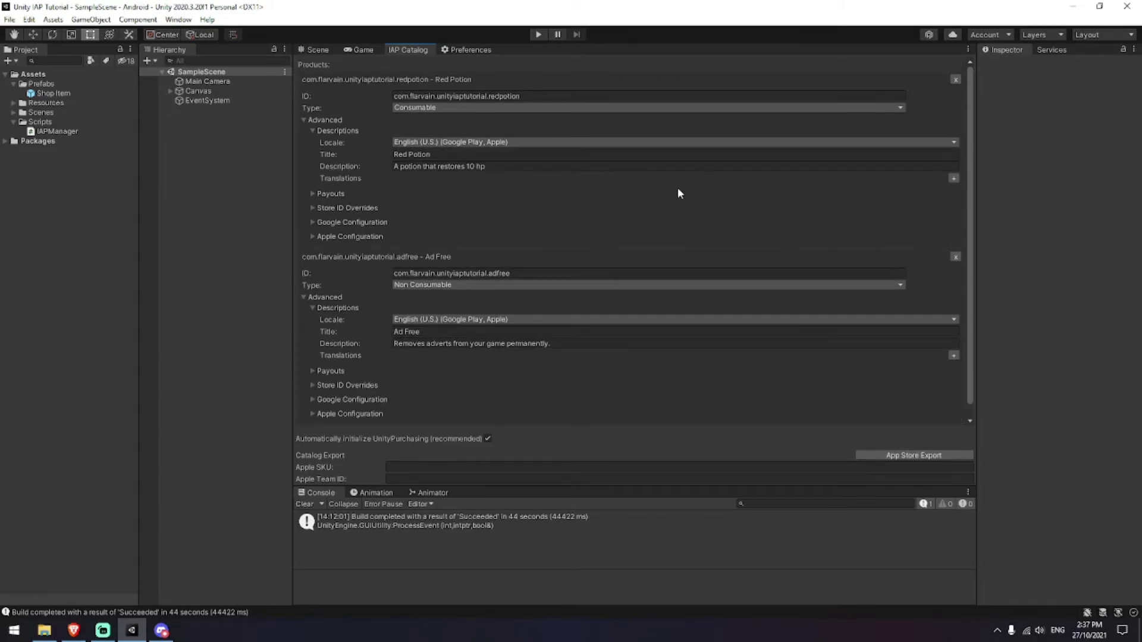
key("alt+Tab")
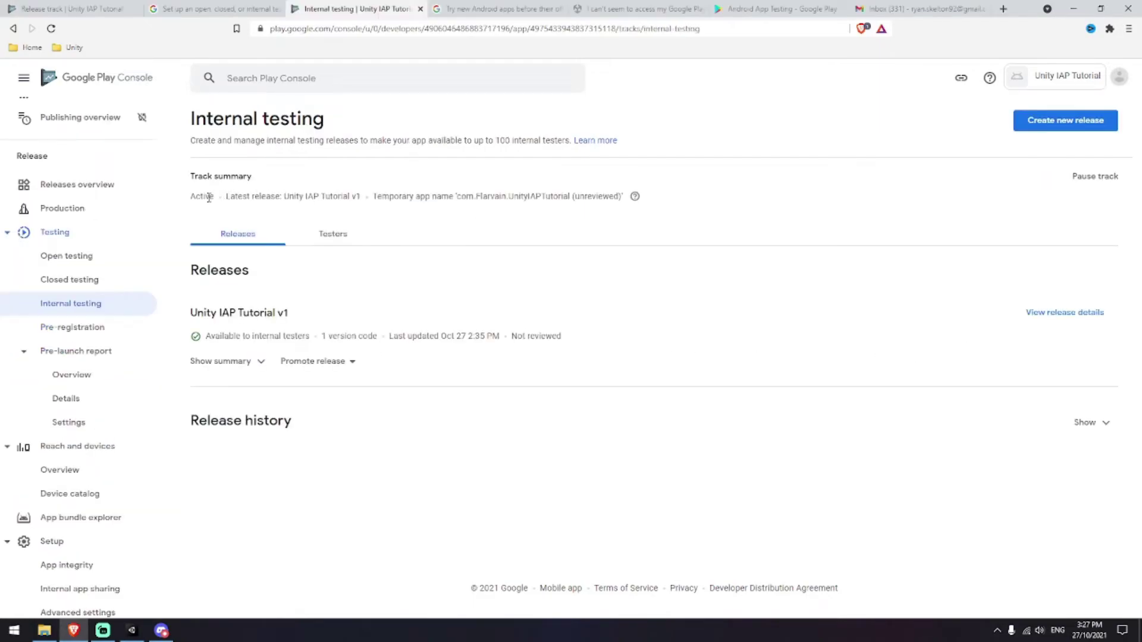
Review the latest release details and read how testers join on the Testers tab
left_click_drag(221, 203, 566, 198)
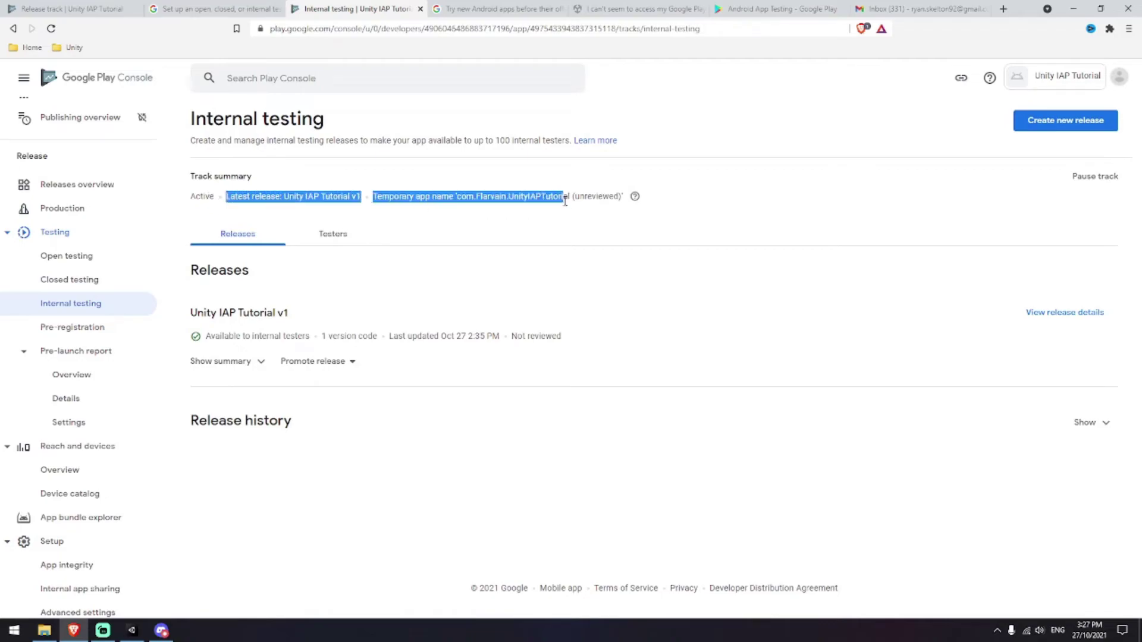
left_click(558, 202)
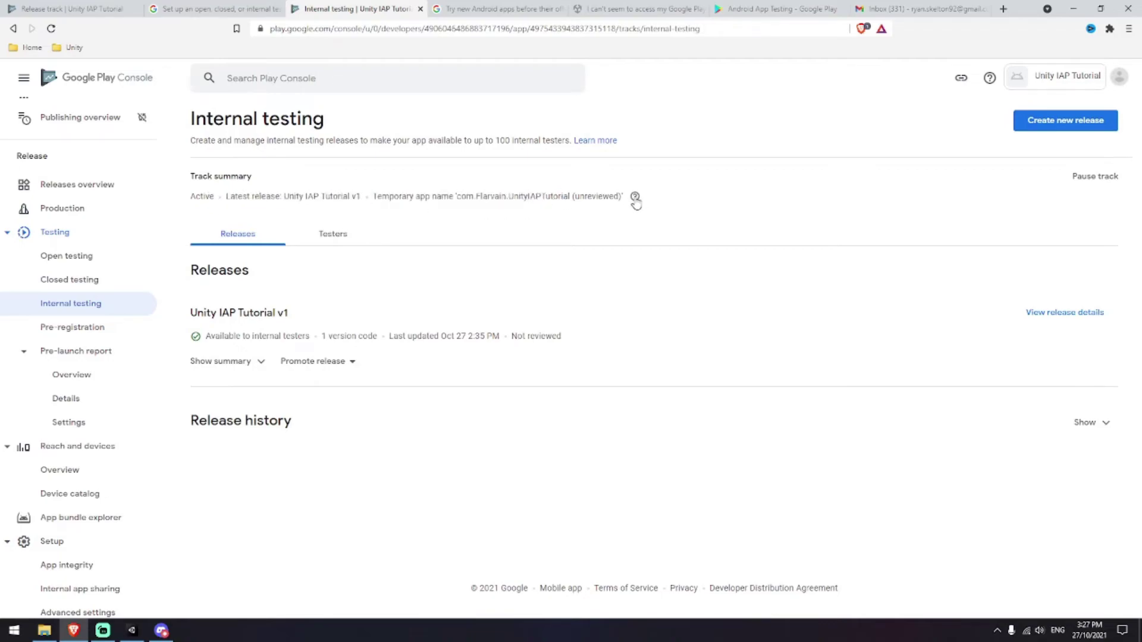
mouse_move(636, 203)
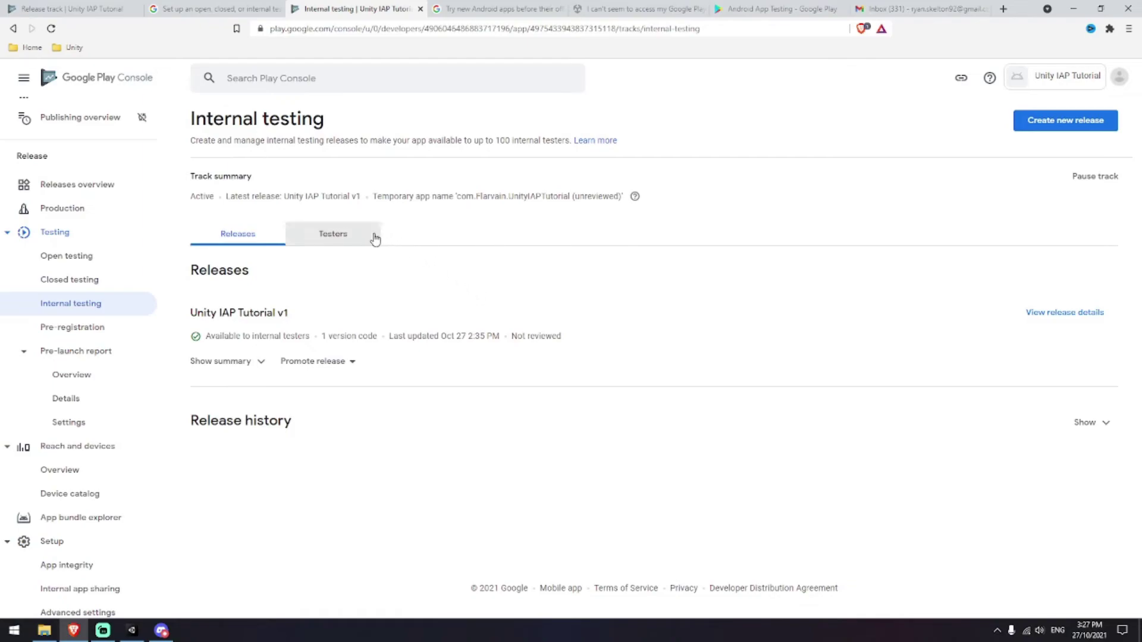
left_click(351, 241)
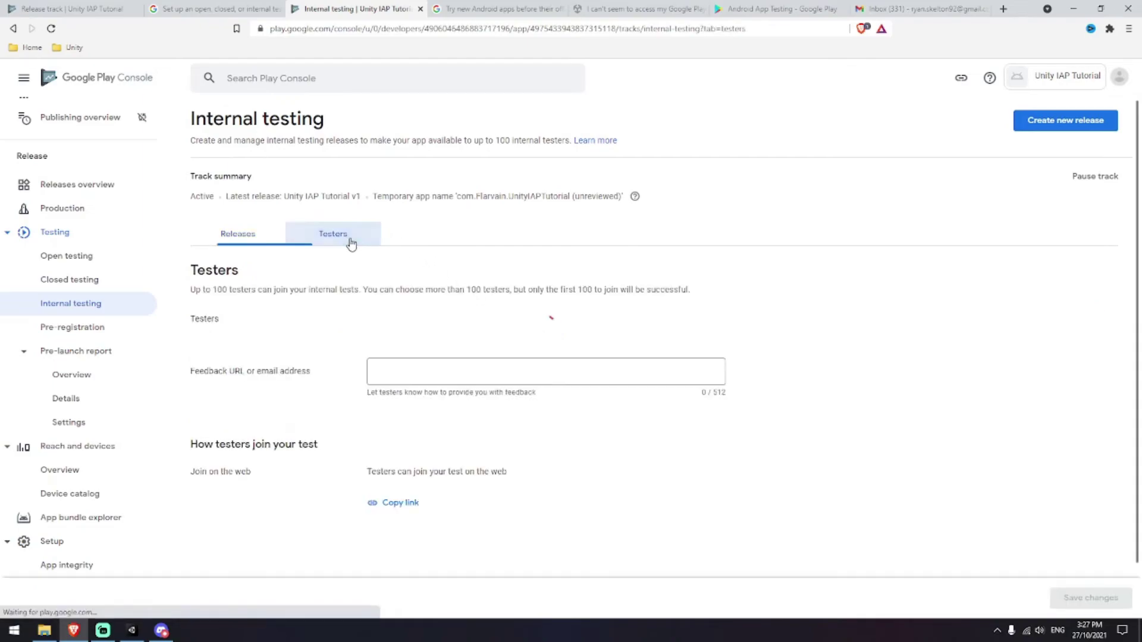
scroll(314, 364, "down", 3)
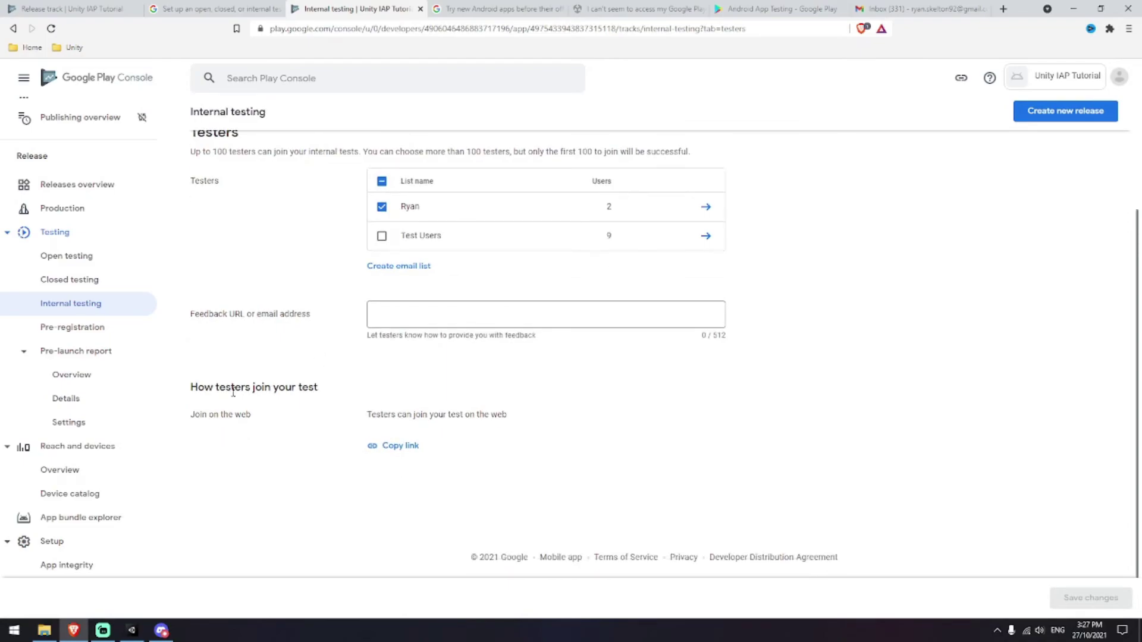
double_click(233, 393)
left_click_drag(233, 393, 323, 395)
left_click(328, 403)
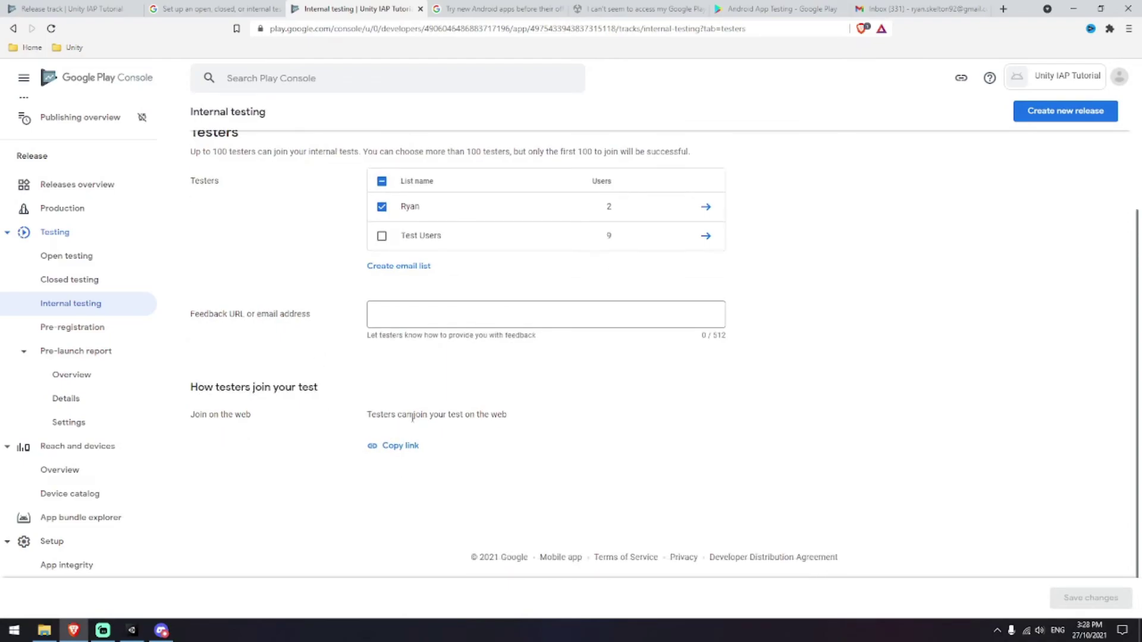
Copy the tester join link and load it in a new browser tab
left_click(386, 455)
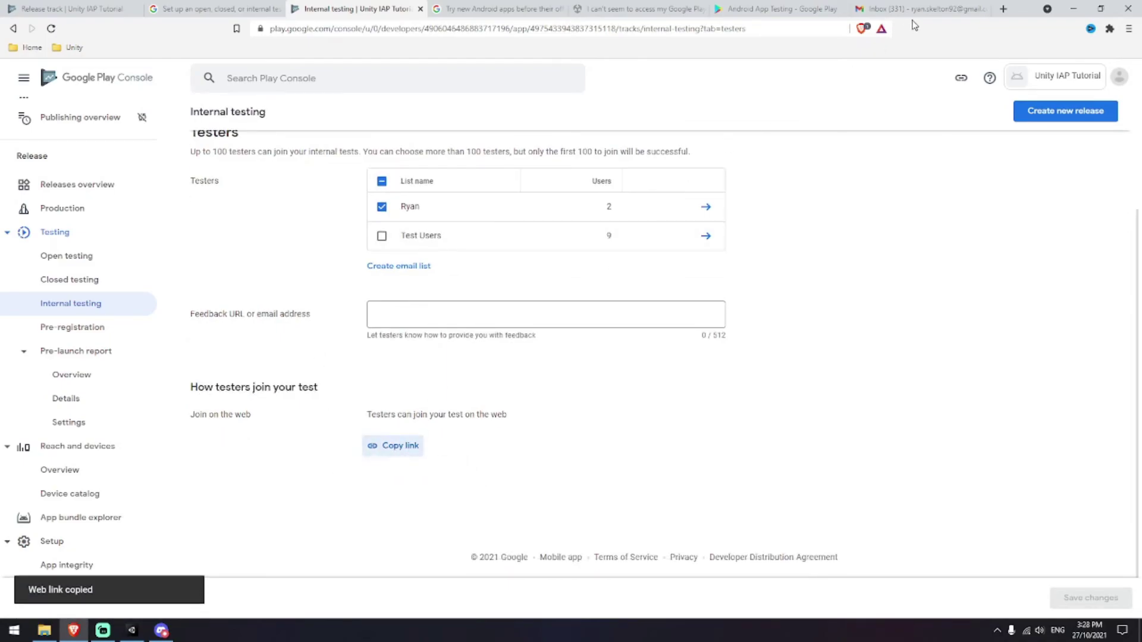
key("ctrl+t")
key("ctrl+v")
key("Return")
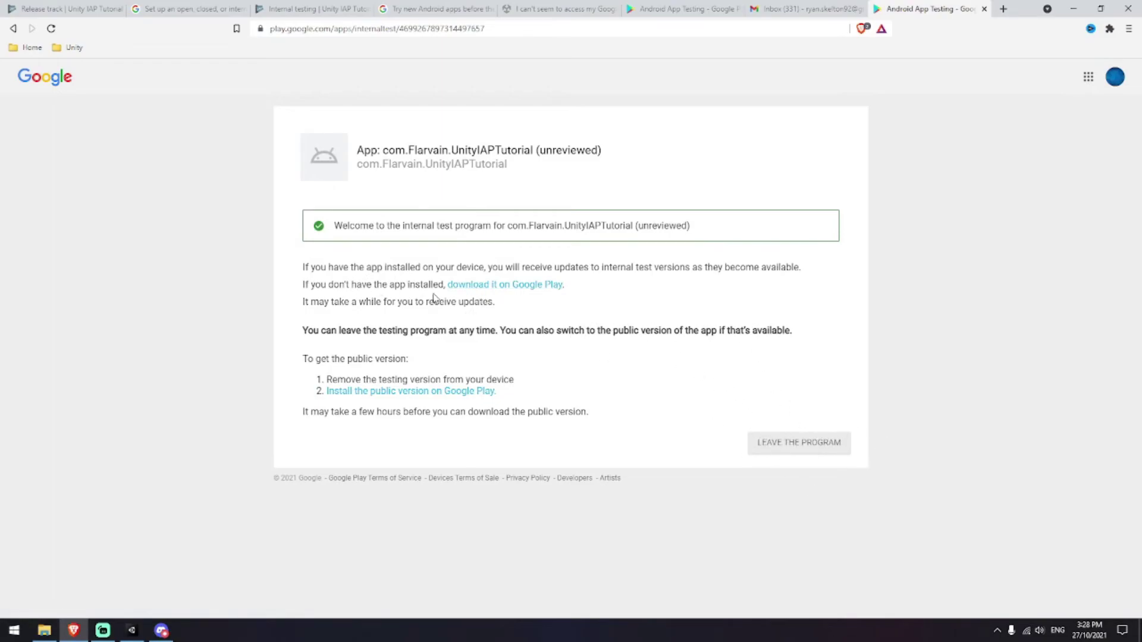
Open the Google Play listing for com.Flarvain.UnityIAPTutorial (unreviewed), which shows it as installed
left_click(518, 289)
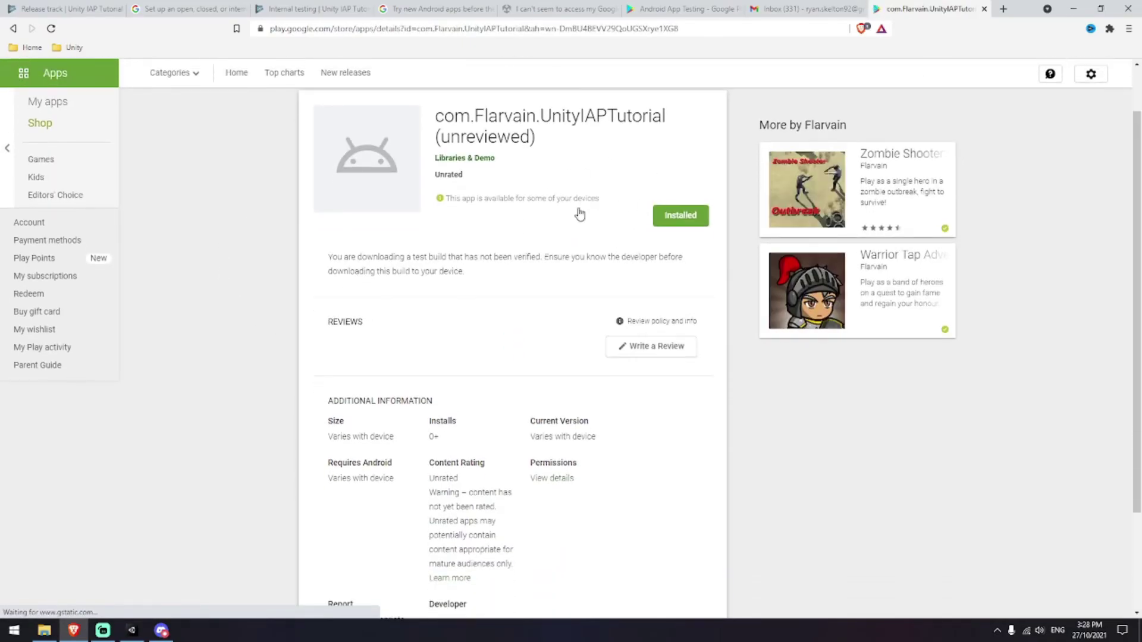
scroll(651, 291, "down", 2)
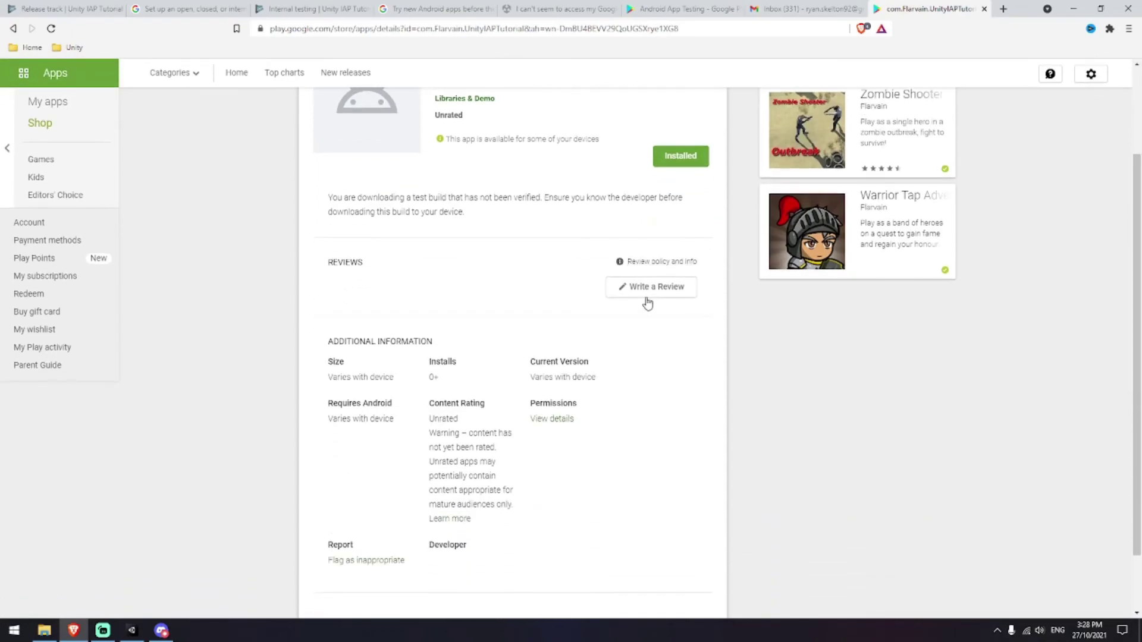
On the phone, open the testing link from the IAP Test email in Gmail
scroll(265, 329, "up", 2)
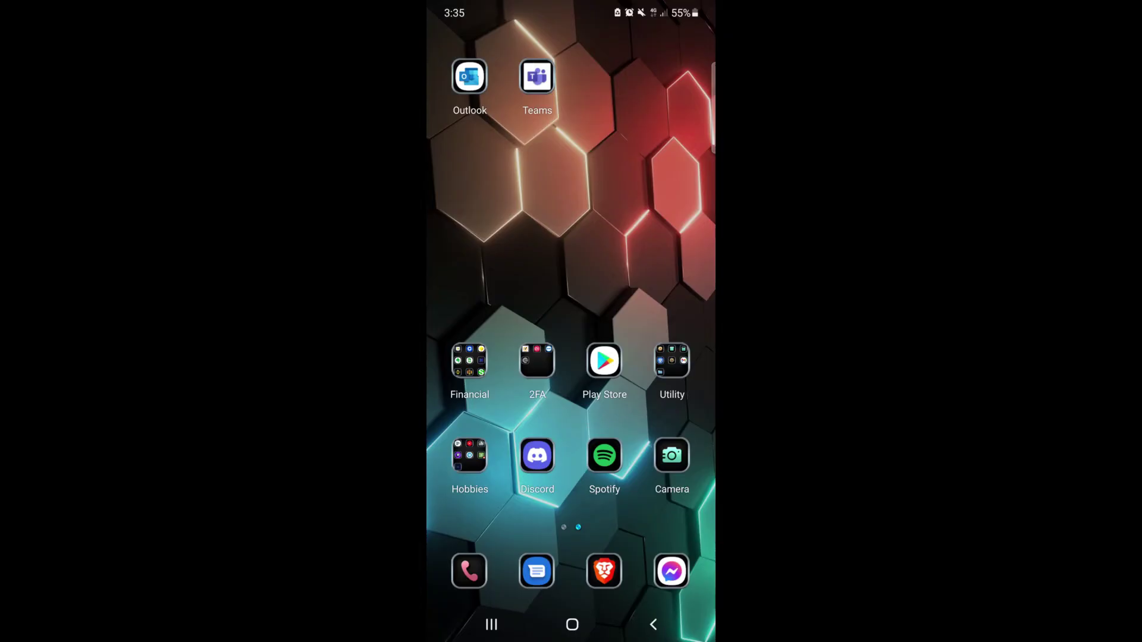
left_click(671, 360)
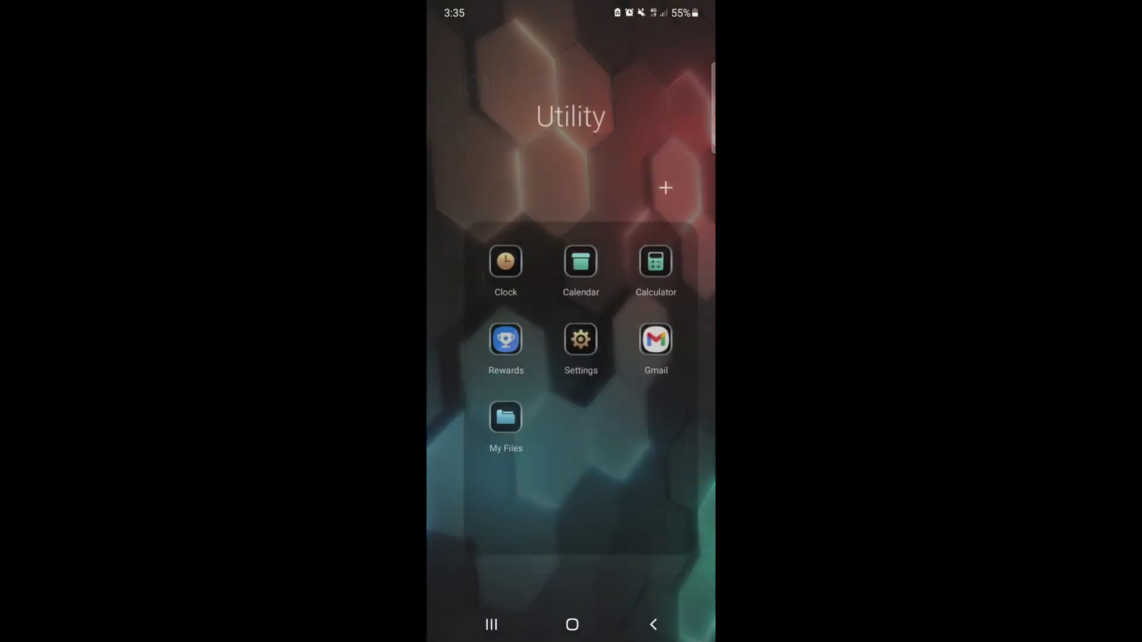
left_click(654, 336)
left_click(571, 125)
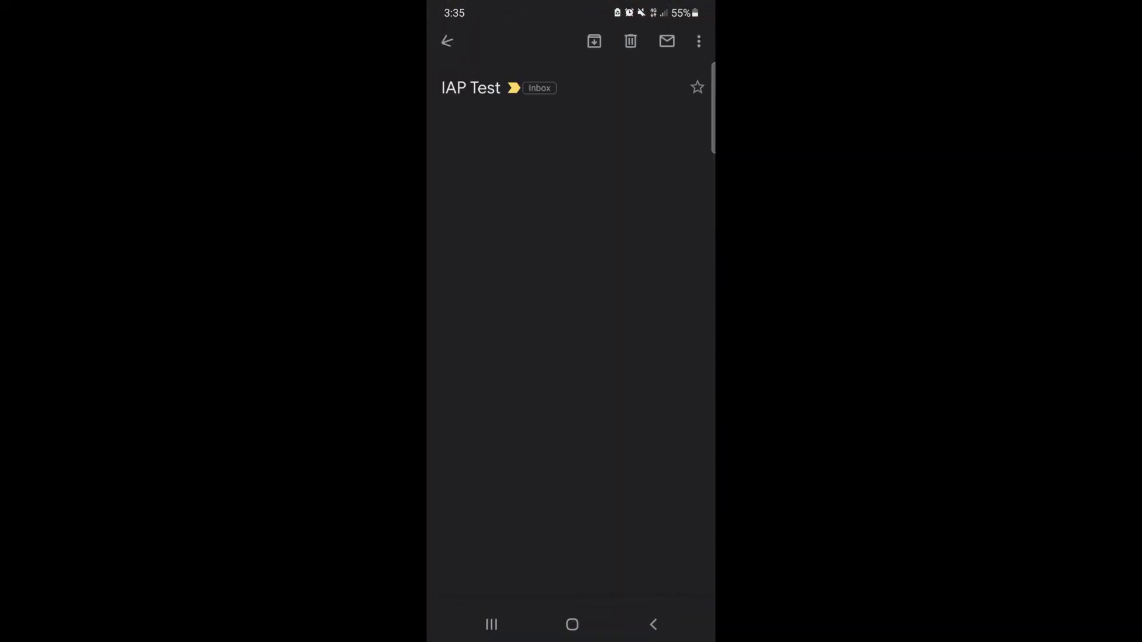
left_click(535, 190)
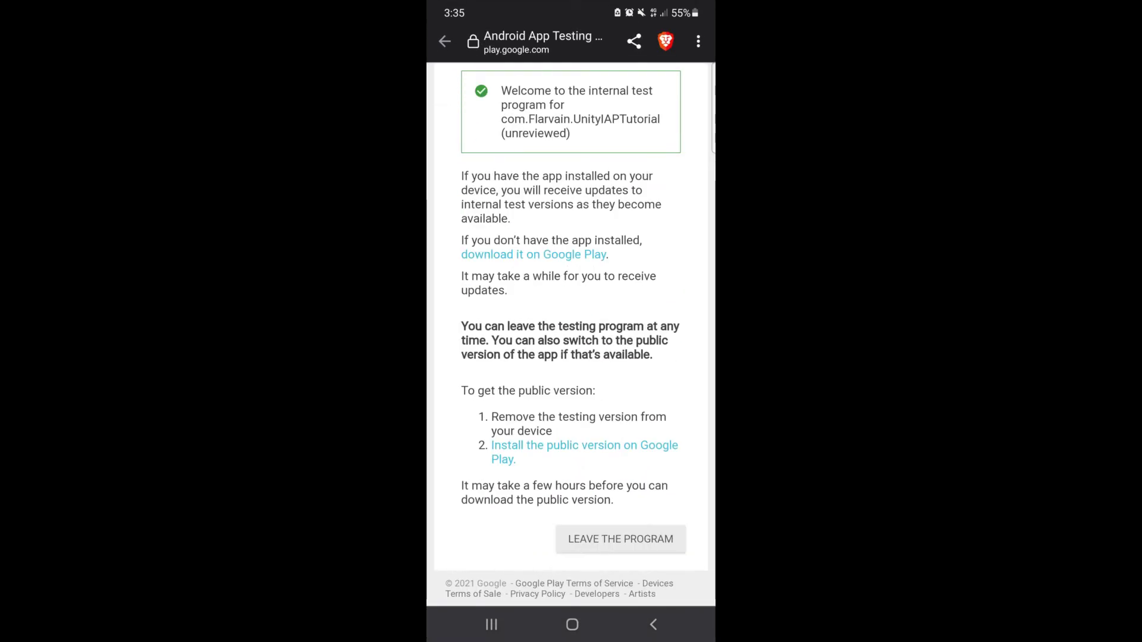
Install the com.Flarvain.UnityIAPTutorial test app from its Google Play page
scroll(571, 333, "up", 4)
left_click(535, 540)
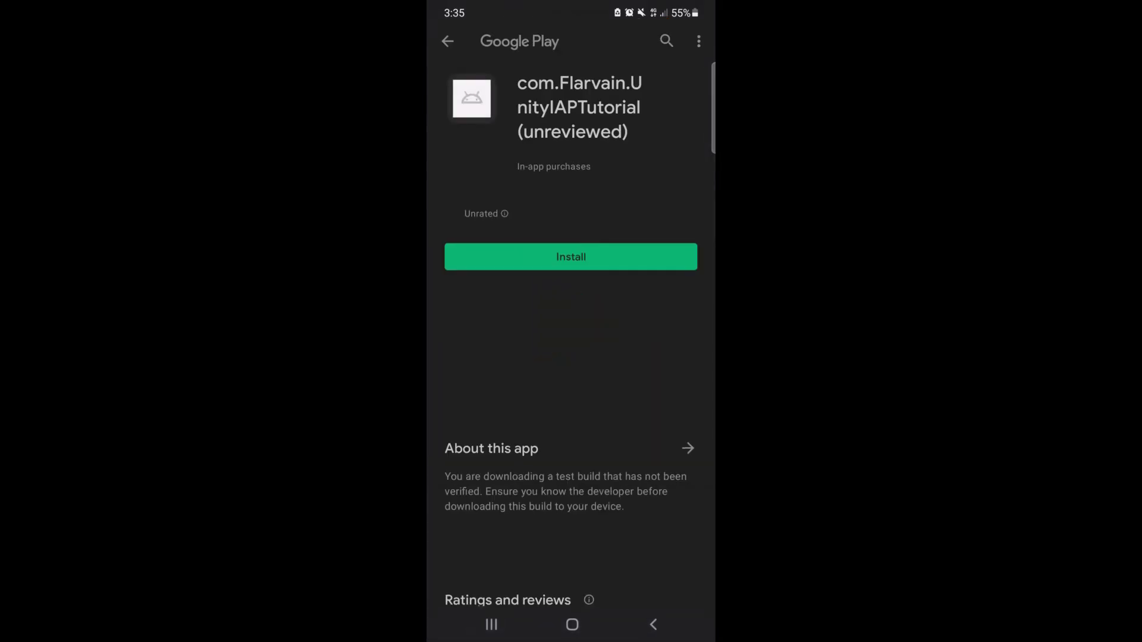
left_click(571, 256)
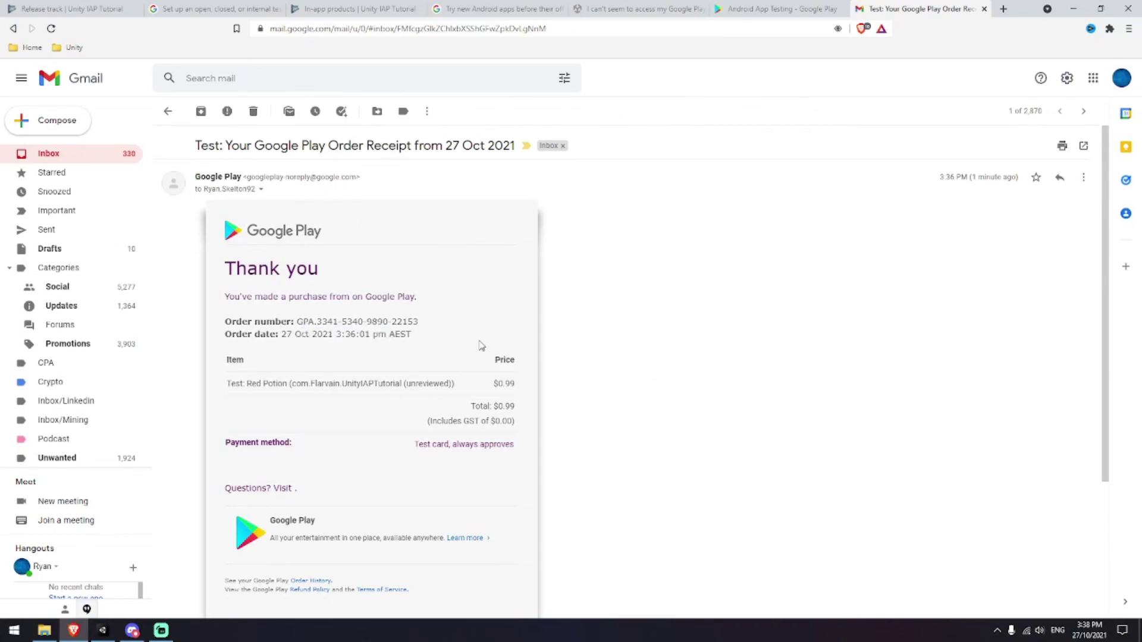
scroll(591, 344, "down", 1)
left_click_drag(492, 324, 576, 326)
scroll(575, 326, "down", 1)
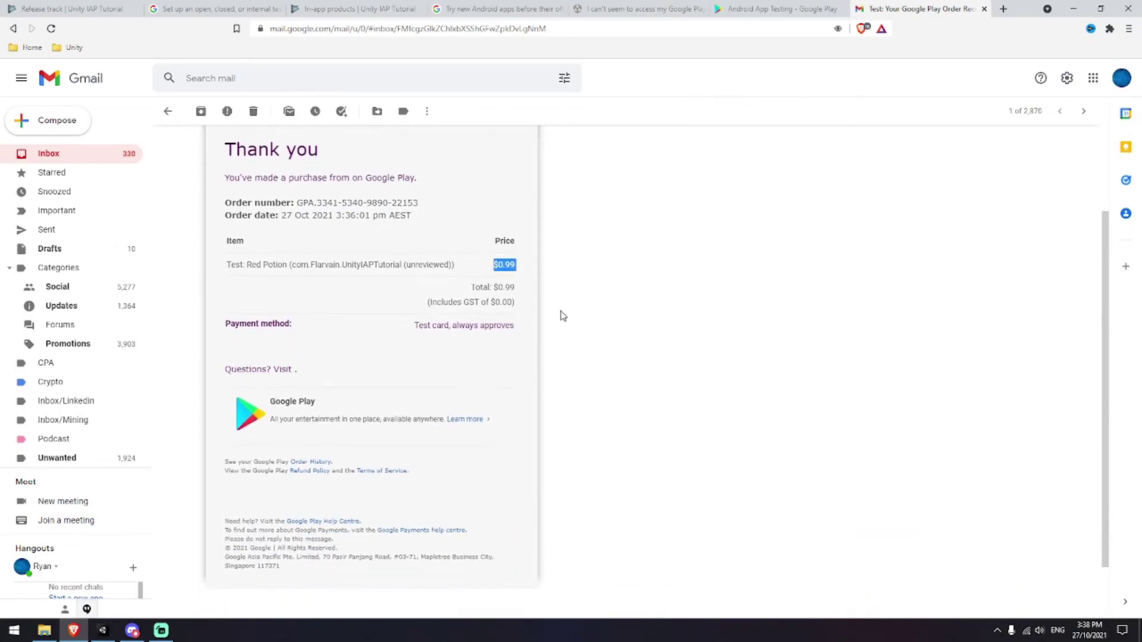
left_click(235, 268)
left_click_drag(236, 268, 444, 265)
left_click(444, 265)
scroll(594, 292, "down", 1)
scroll(597, 294, "up", 1)
scroll(422, 357, "up", 1)
double_click(421, 386)
left_click(646, 372)
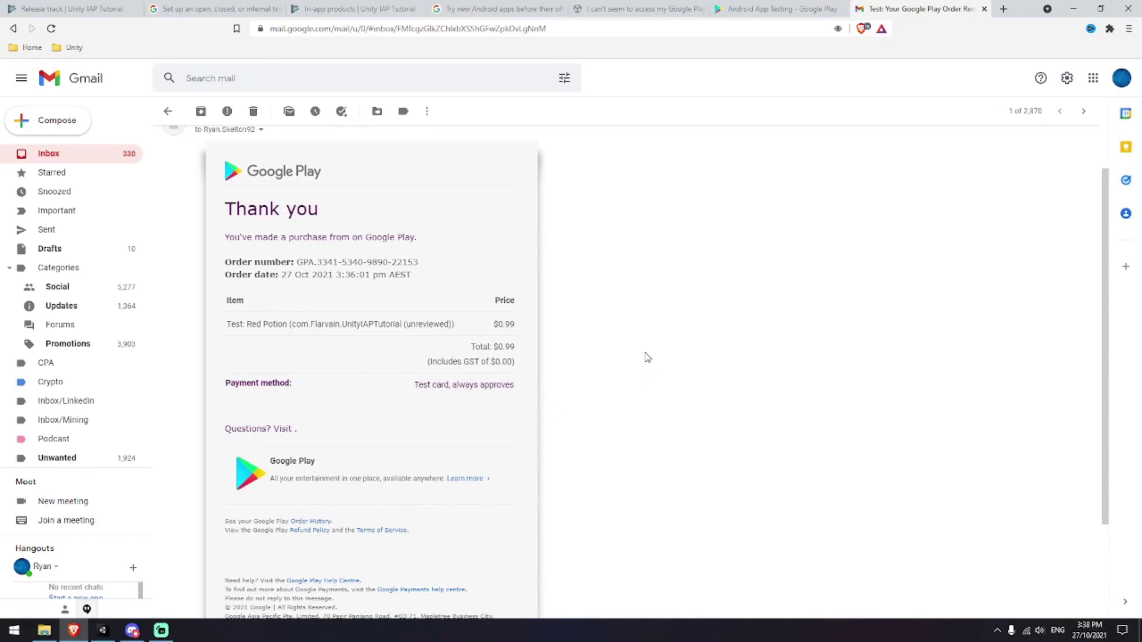
scroll(647, 356, "up", 1)
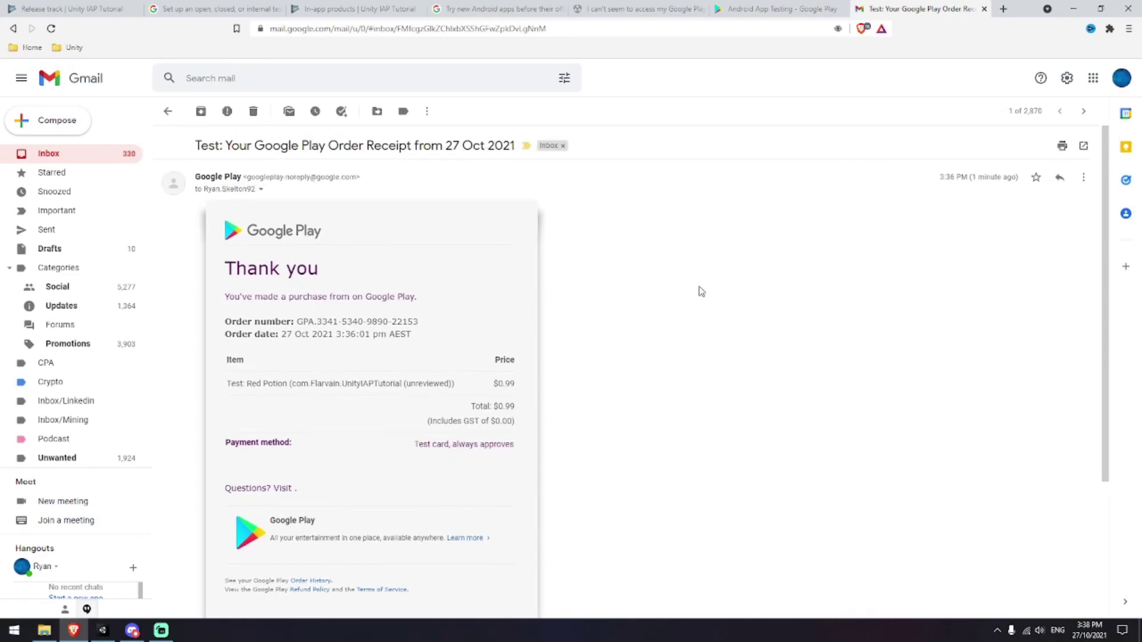